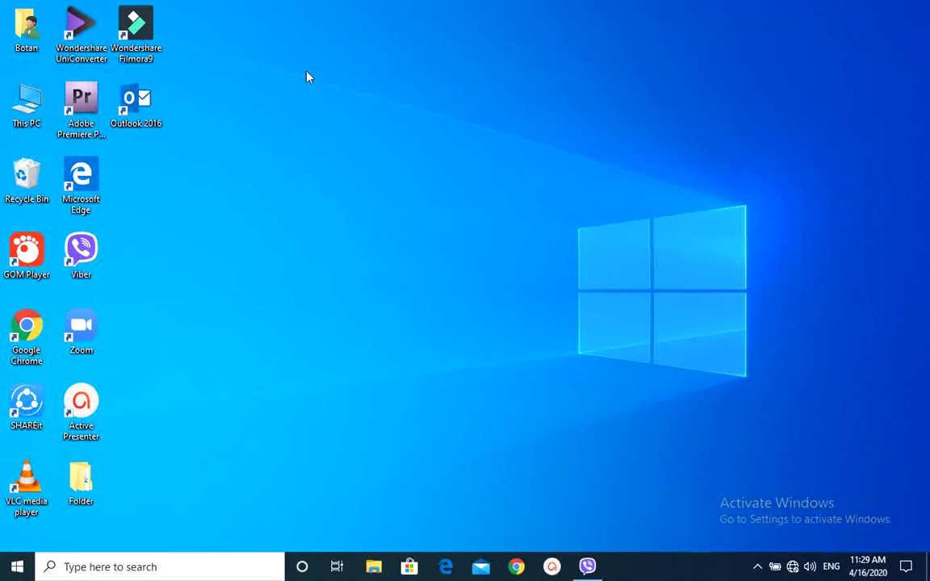
Step: Launch Adobe Premiere Pro CS4 from its desktop shortcut
{"action": "left_click", "coordinate": [88, 117]}
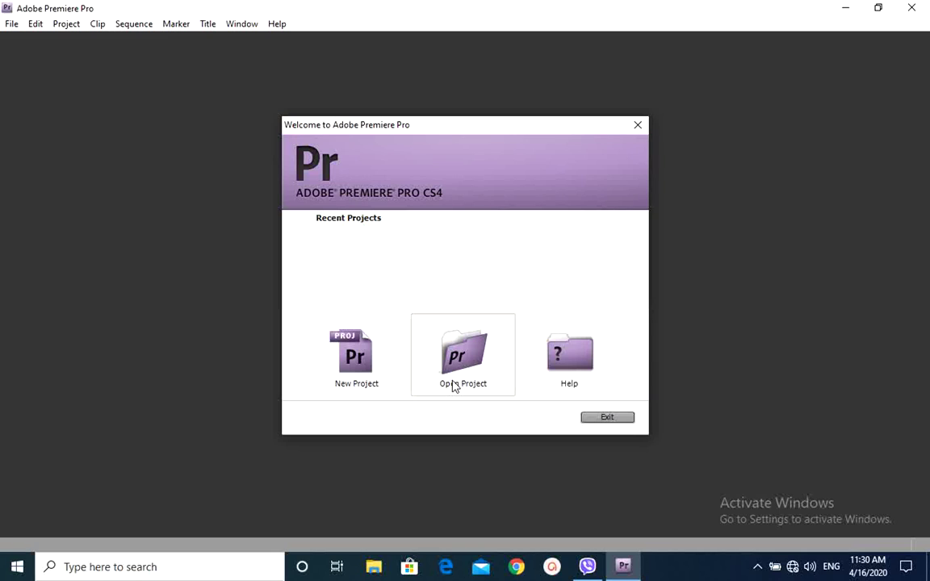
Step: Create a new project named 'Second' saved in the Desktop folder
{"action": "left_click", "coordinate": [385, 370]}
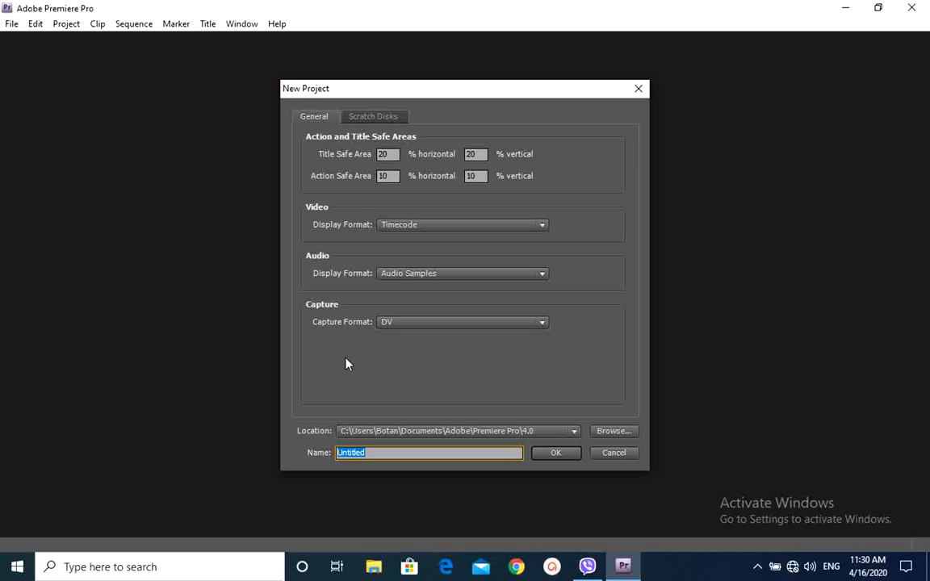
{"action": "type", "text": "SEco"}
{"action": "type", "text": "n"}
{"action": "key", "text": "BackSpace"}
{"action": "key", "text": "BackSpace"}
{"action": "key", "text": "BackSpace"}
{"action": "key", "text": "BackSpace"}
{"action": "type", "text": "e"}
{"action": "type", "text": "con"}
{"action": "type", "text": "d"}
{"action": "left_click", "coordinate": [610, 432]}
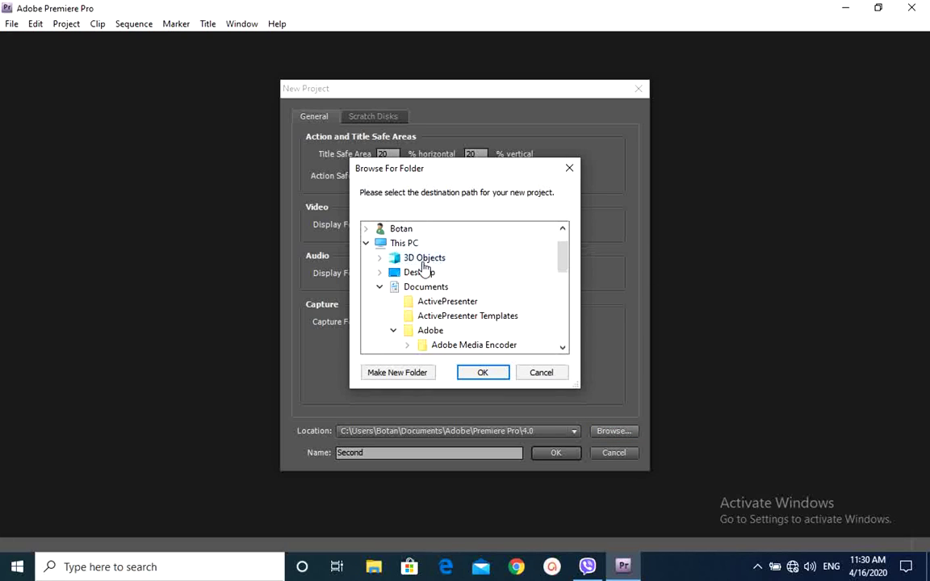
{"action": "left_click", "coordinate": [421, 272]}
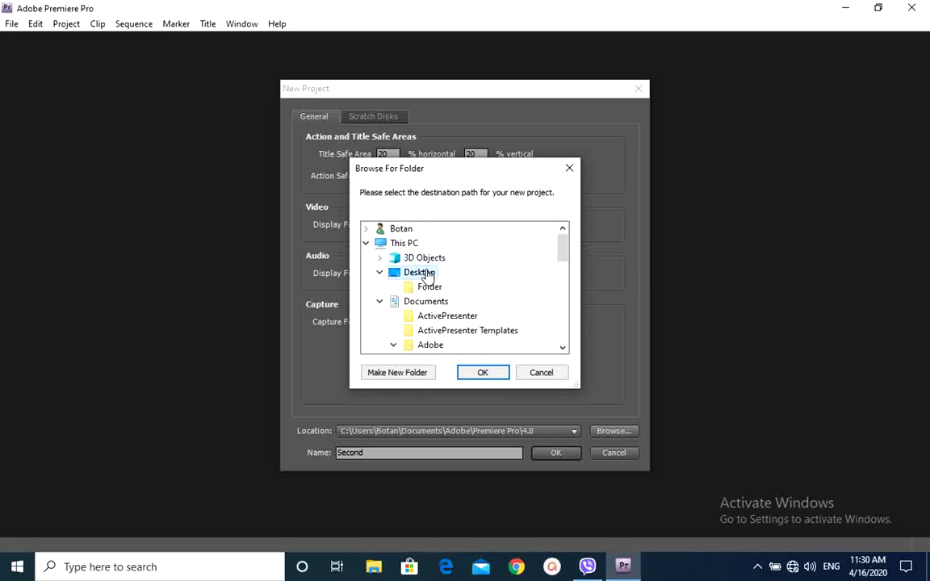
{"action": "left_click", "coordinate": [489, 376]}
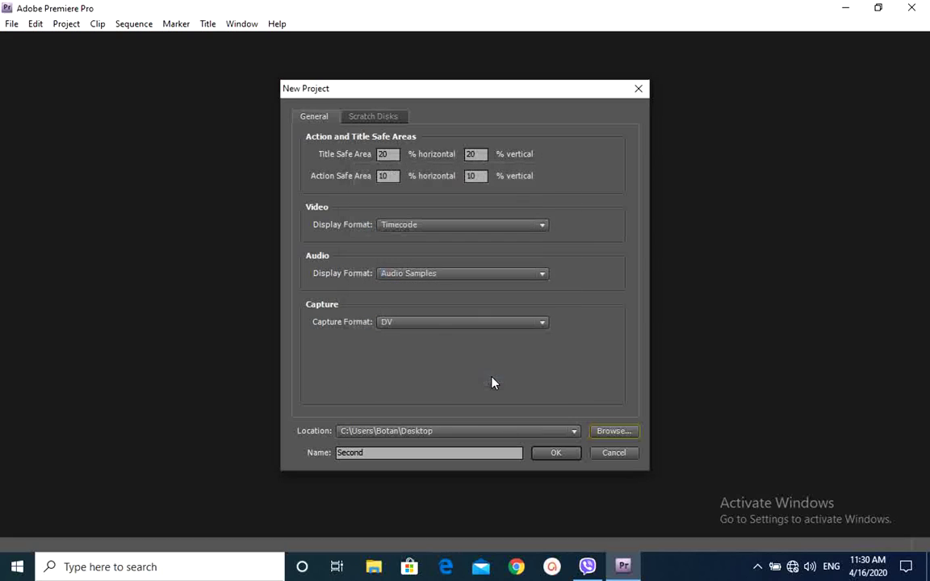
{"action": "left_click", "coordinate": [560, 453]}
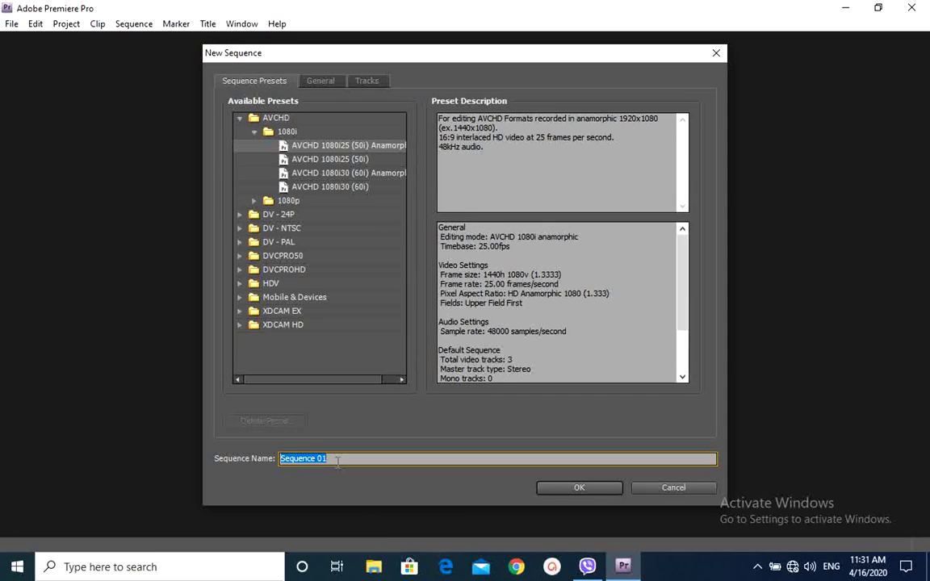
Step: Name the sequence 'Botan' and create it with the AVCHD 1080i25 anamorphic preset
{"action": "type", "text": "Bot"}
{"action": "type", "text": "an"}
{"action": "left_click", "coordinate": [583, 489]}
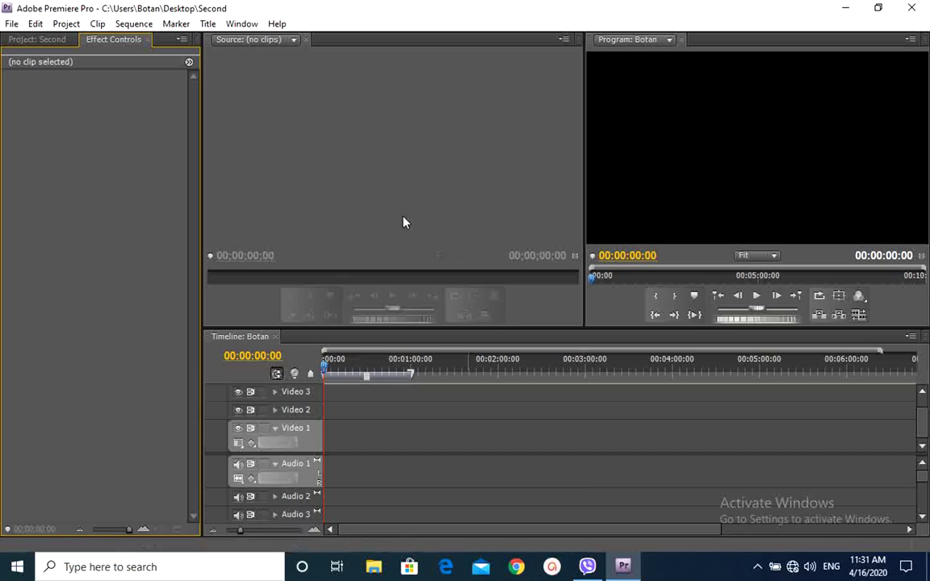
Step: Show the Project: Second bin and glance at the Window workspace list without changes
{"action": "left_click", "coordinate": [42, 38]}
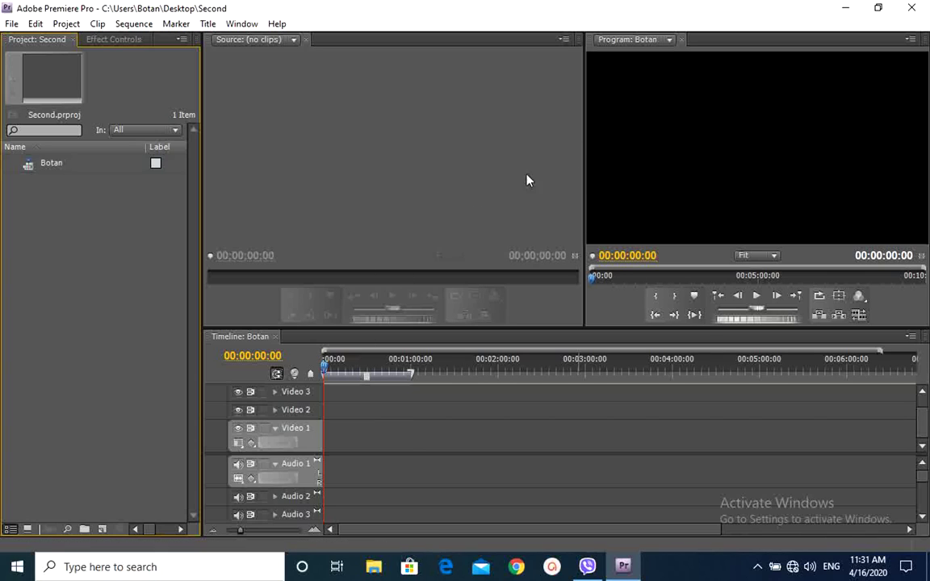
{"action": "left_click", "coordinate": [241, 24]}
{"action": "mouse_move", "coordinate": [250, 42]}
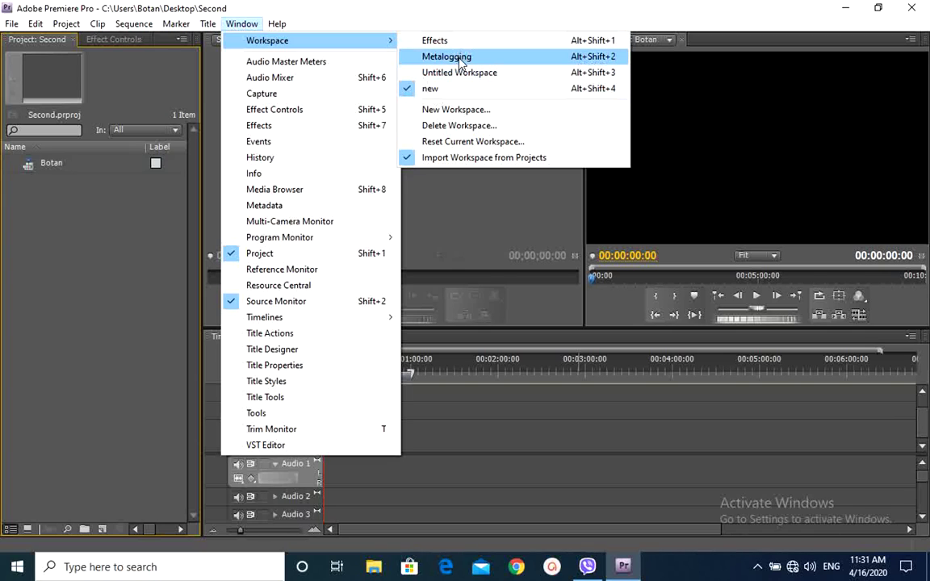
{"action": "left_click", "coordinate": [481, 229]}
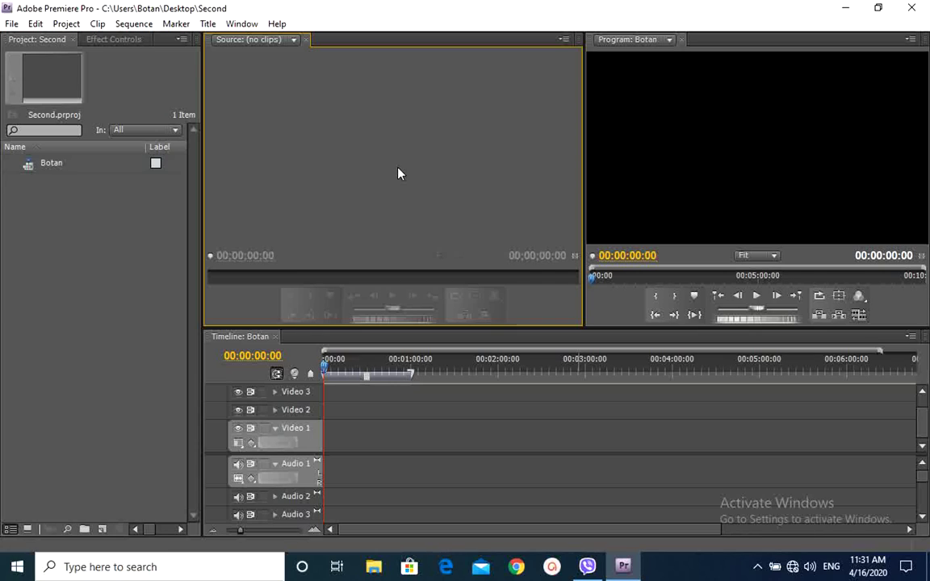
Step: Import the sunset kayak image download (4).jpg through File > Import
{"action": "left_click", "coordinate": [12, 25]}
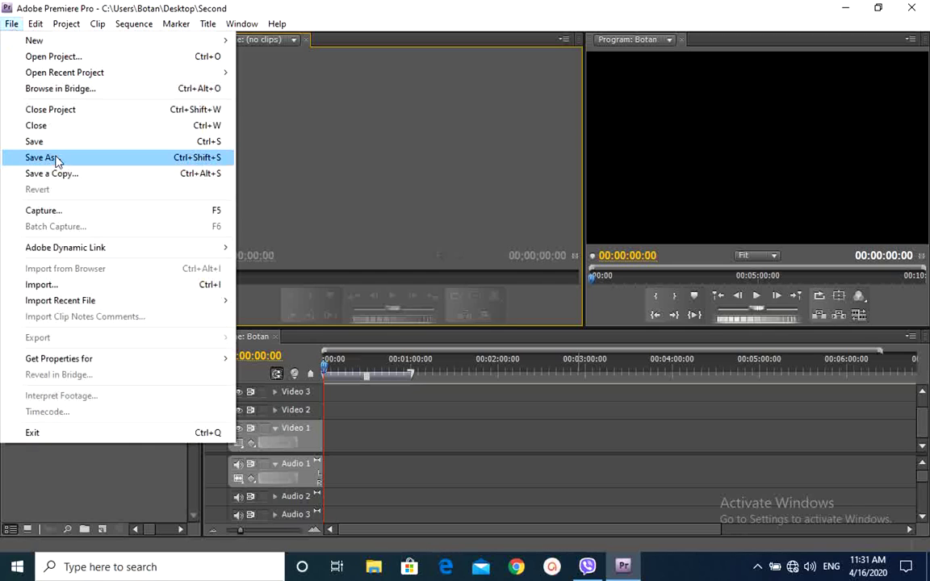
{"action": "left_click", "coordinate": [80, 289]}
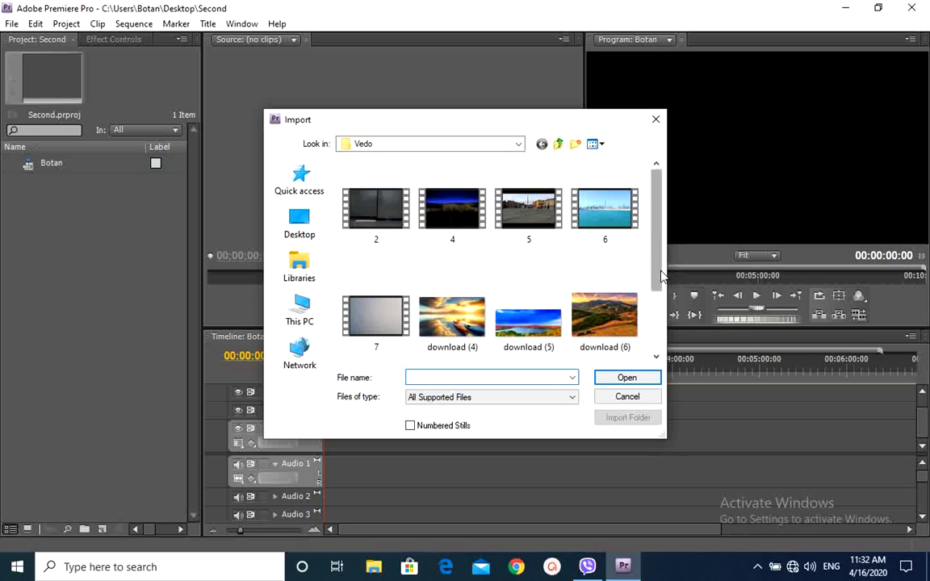
{"action": "left_click_drag", "start_coordinate": [660, 275], "coordinate": [661, 356]}
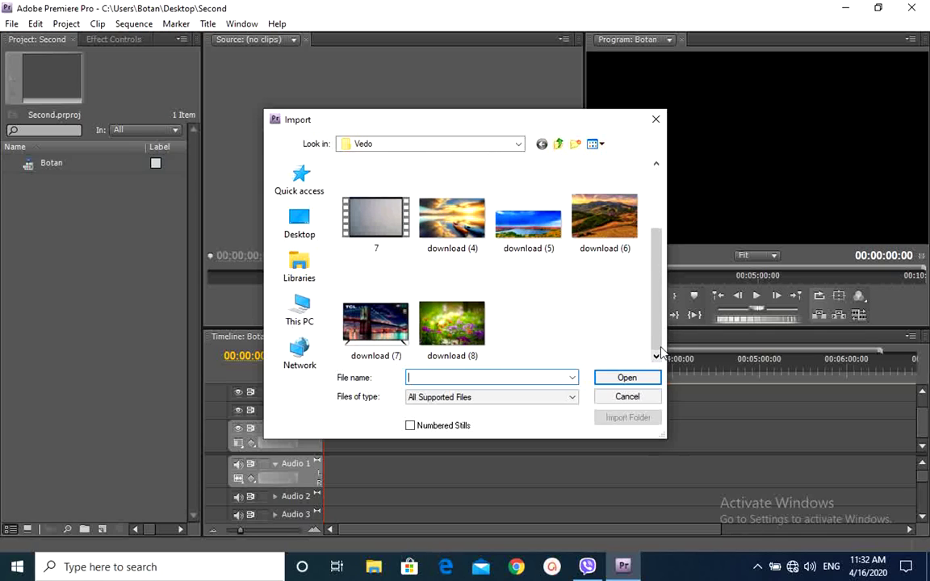
{"action": "double_click", "coordinate": [473, 216]}
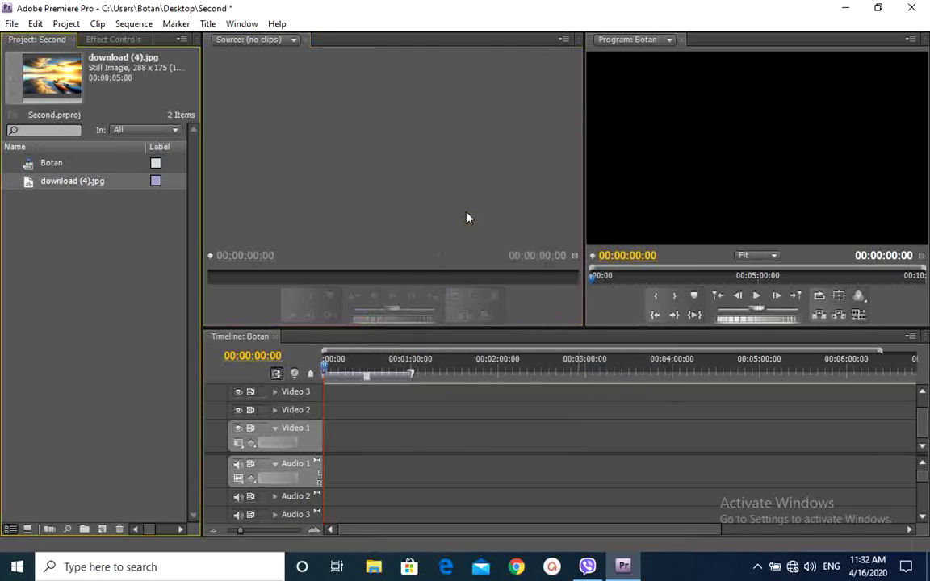
Step: Rename the imported image in the Project panel to 'aaaaaaa'
{"action": "left_click", "coordinate": [95, 183]}
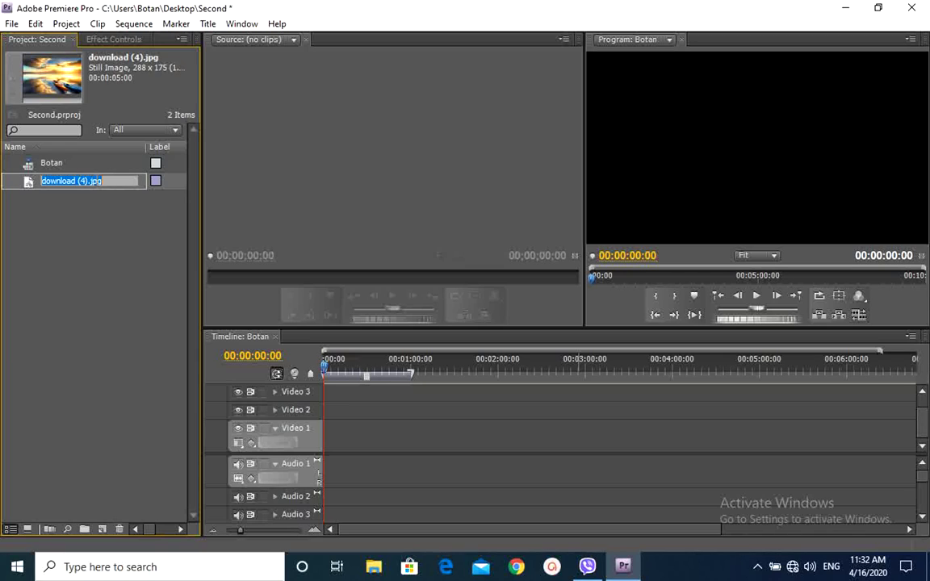
{"action": "type", "text": "aaaaaa"}
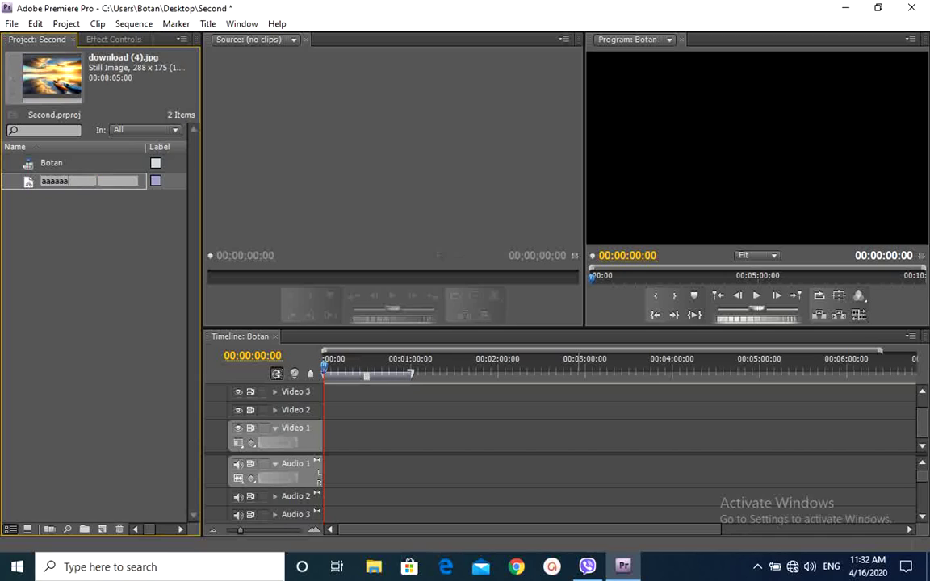
{"action": "type", "text": "a"}
{"action": "left_click", "coordinate": [67, 209]}
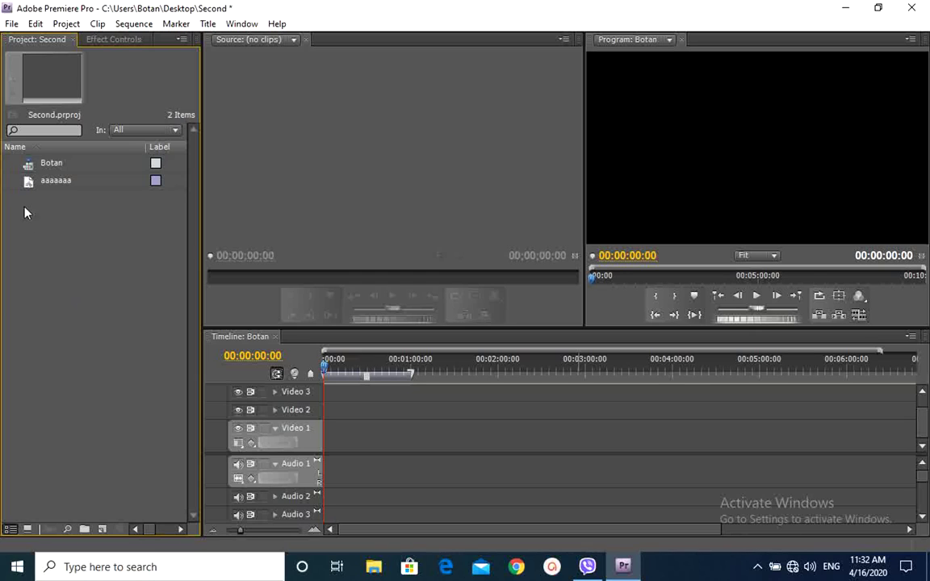
Step: Load aaaaaaa into the Source monitor and step its zoom through 10%, 25%, 75% to 100%
{"action": "left_click_drag", "start_coordinate": [25, 182], "coordinate": [338, 155]}
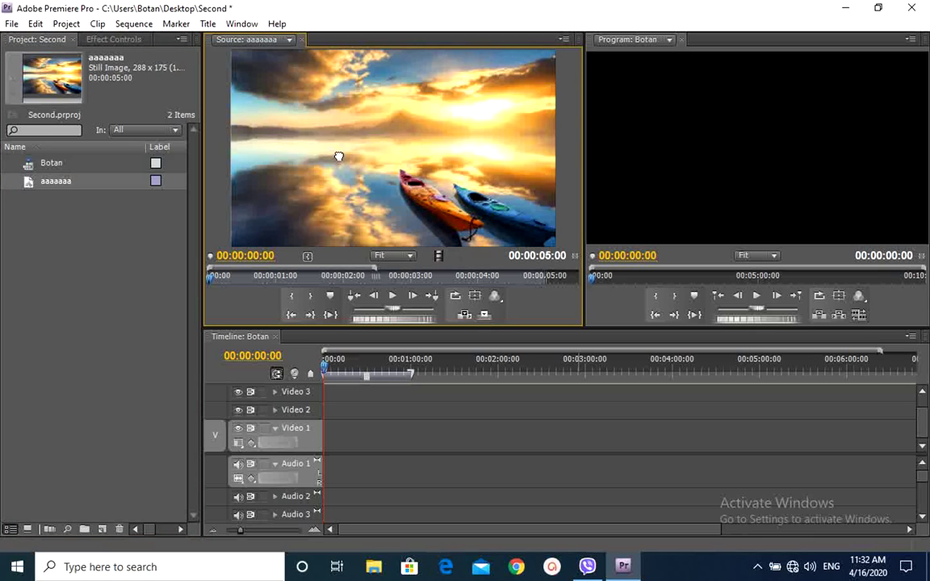
{"action": "left_click", "coordinate": [408, 256]}
{"action": "left_click", "coordinate": [410, 293]}
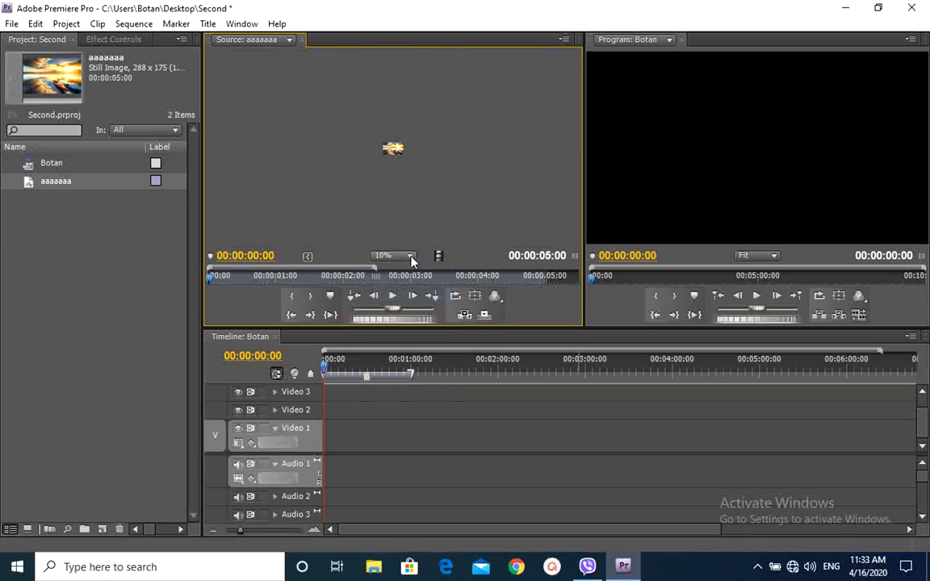
{"action": "left_click", "coordinate": [407, 256]}
{"action": "left_click", "coordinate": [404, 307]}
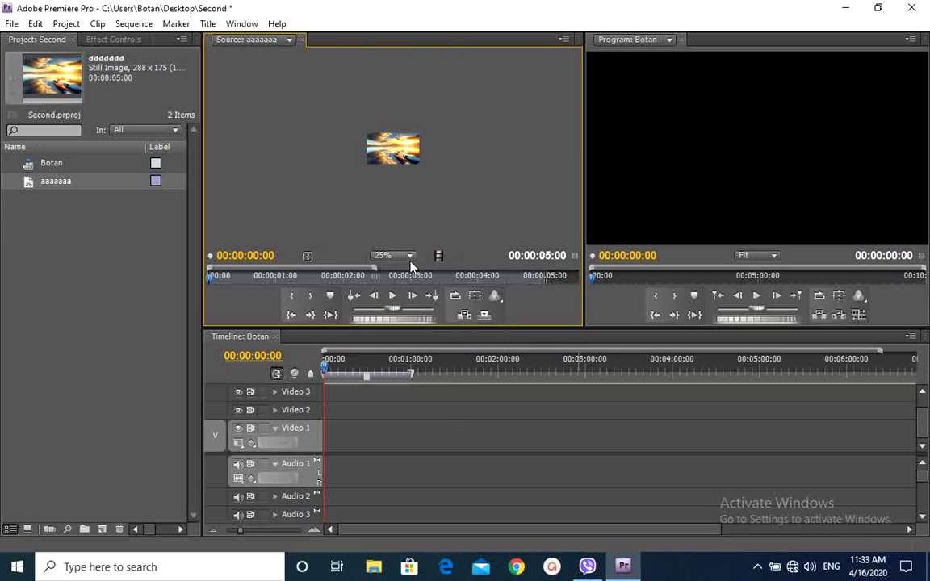
{"action": "left_click", "coordinate": [408, 256]}
{"action": "left_click", "coordinate": [404, 340]}
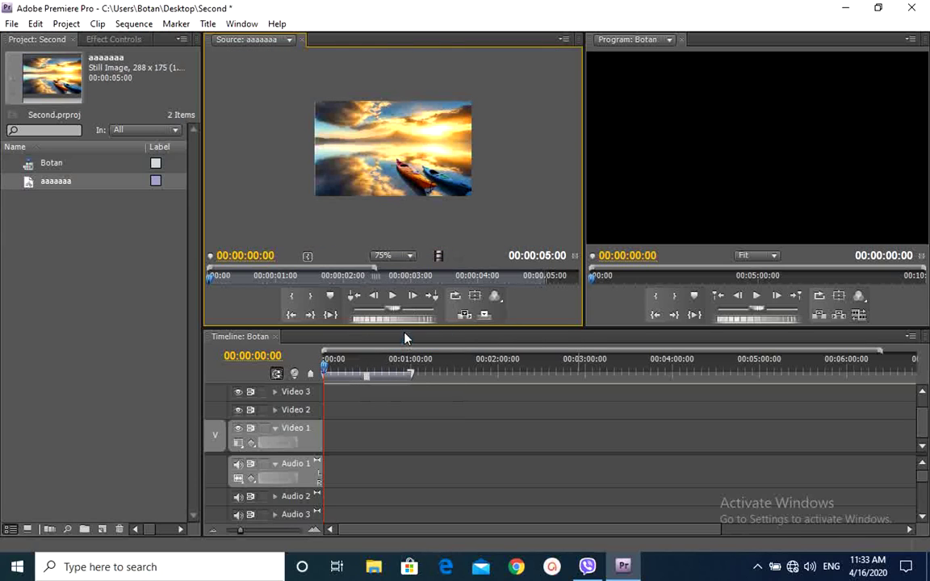
{"action": "left_click", "coordinate": [407, 256]}
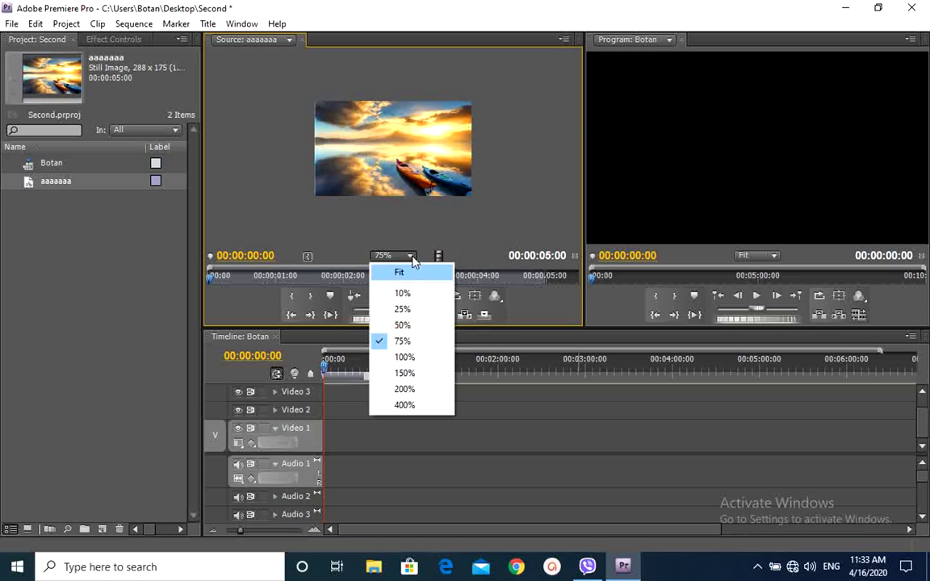
{"action": "left_click", "coordinate": [402, 358]}
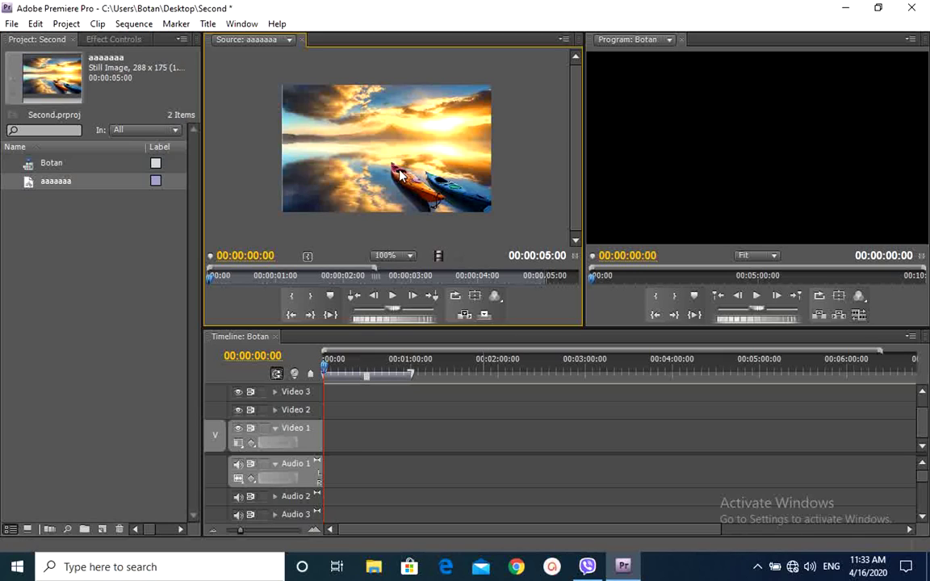
Step: Place aaaaaaa at 00:00 on Video 1 and preview the Program monitor at 50%, 75%, then Fit
{"action": "mouse_move", "coordinate": [401, 176]}
{"action": "left_mouse_down"}
{"action": "mouse_move", "coordinate": [350, 429]}
{"action": "mouse_move", "coordinate": [332, 439]}
{"action": "left_mouse_up"}
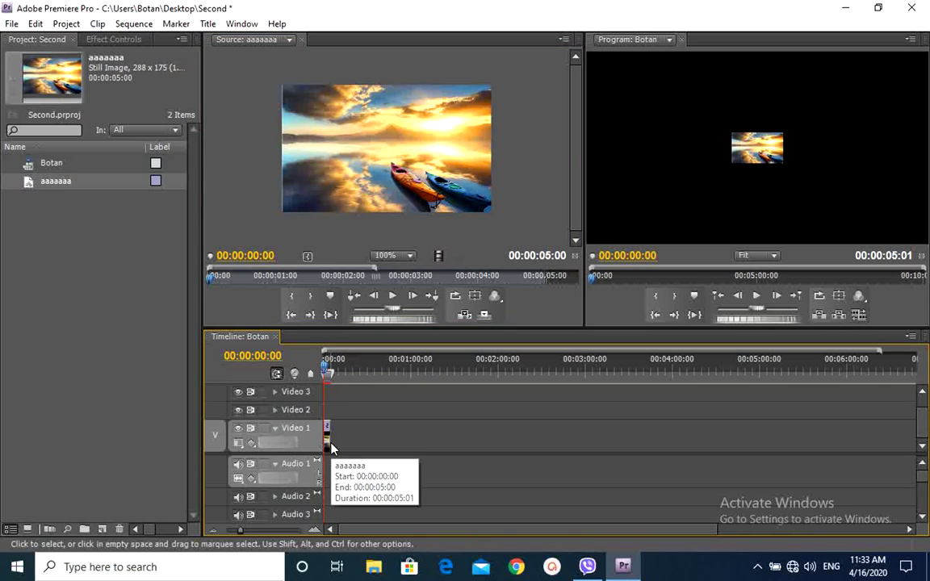
{"action": "left_click", "coordinate": [759, 256]}
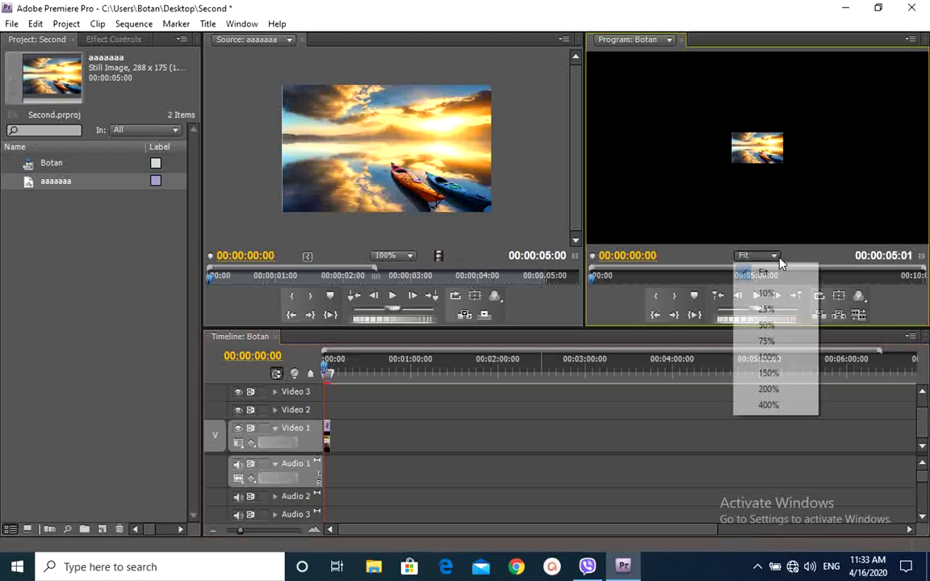
{"action": "left_click", "coordinate": [773, 325]}
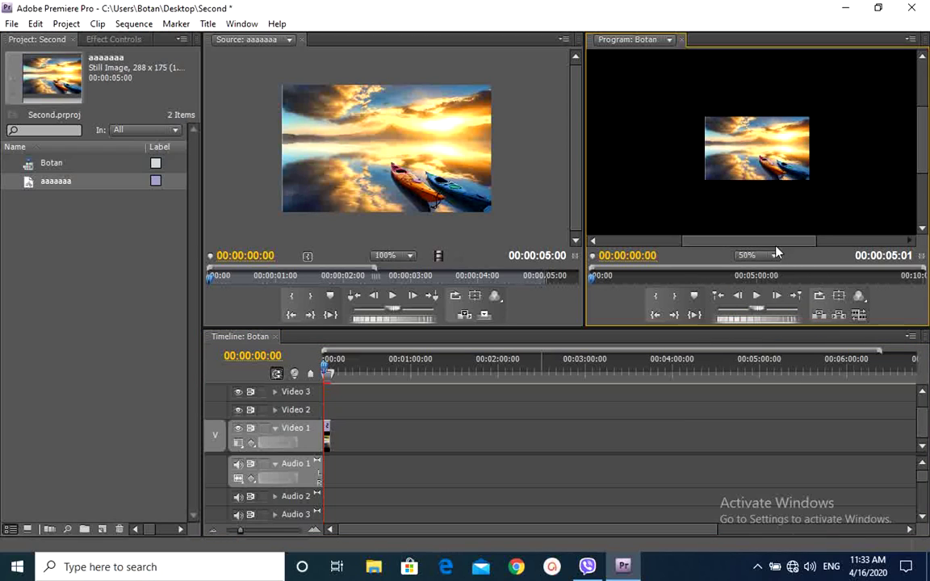
{"action": "left_click", "coordinate": [773, 255]}
{"action": "left_click", "coordinate": [781, 342]}
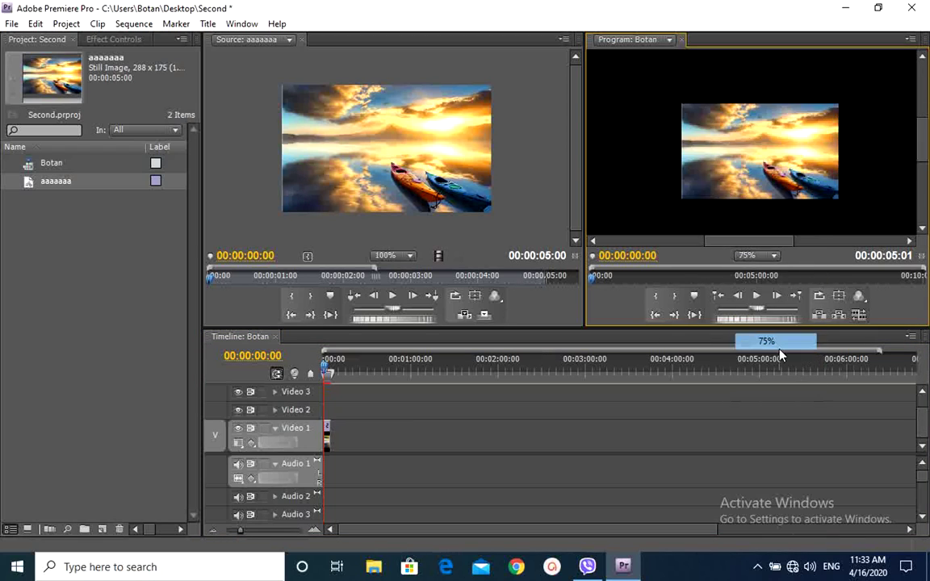
{"action": "left_click", "coordinate": [773, 256]}
{"action": "left_click", "coordinate": [773, 270]}
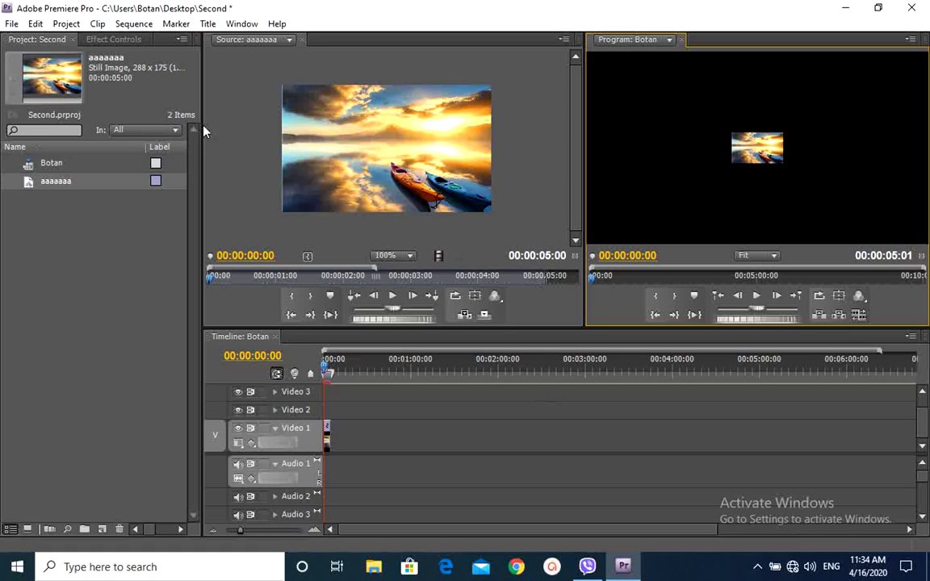
{"action": "left_click", "coordinate": [111, 41]}
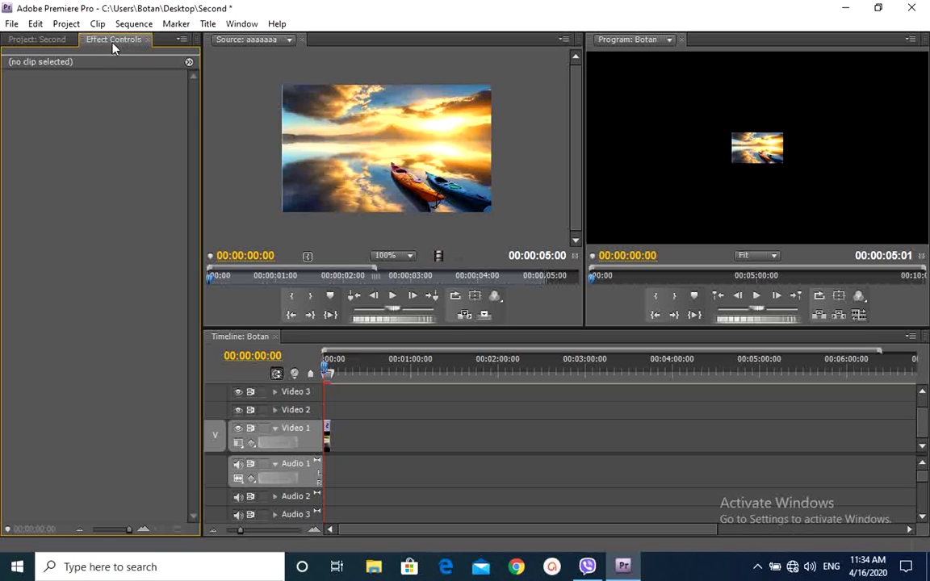
Step: Select the aaaaaaa clip on Video 1 to show its Motion, Opacity and Time Remapping
{"action": "left_click", "coordinate": [235, 26]}
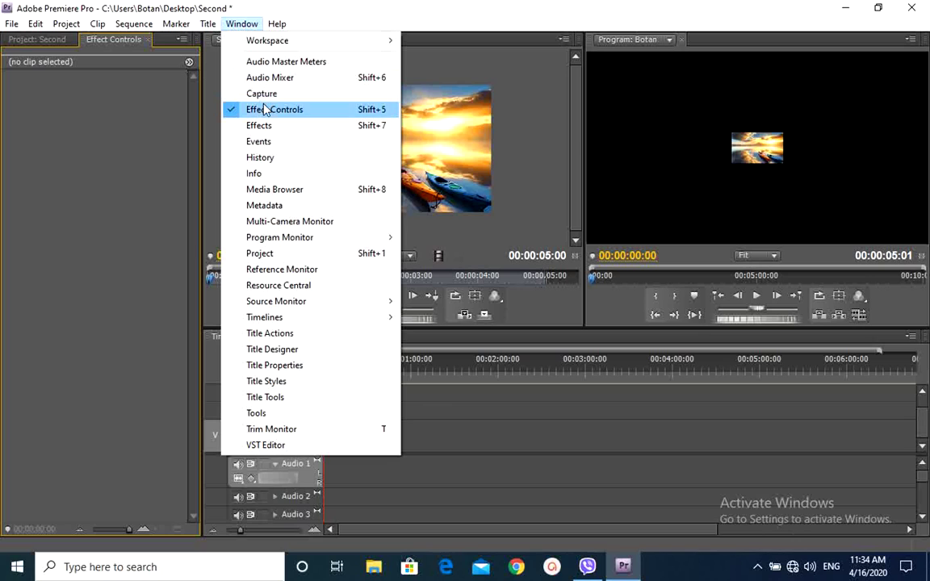
{"action": "left_click", "coordinate": [517, 122]}
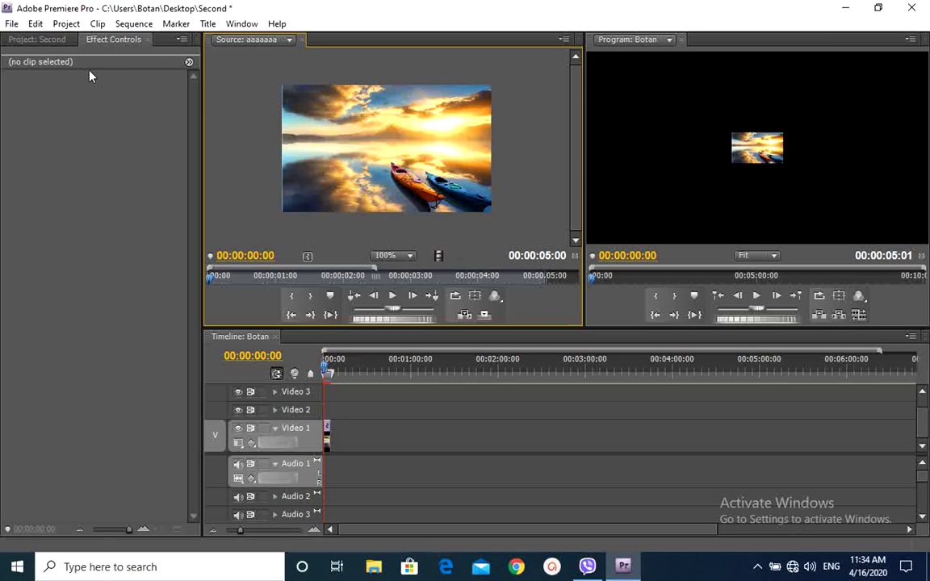
{"action": "left_click", "coordinate": [327, 437]}
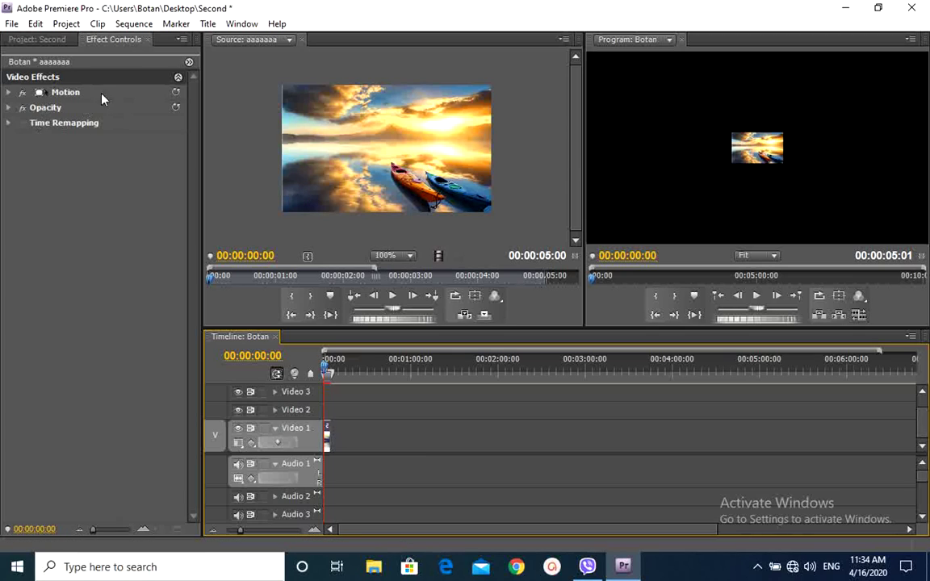
Step: Expand Motion and set the clip's Scale to 300, then to 350
{"action": "left_click", "coordinate": [10, 93]}
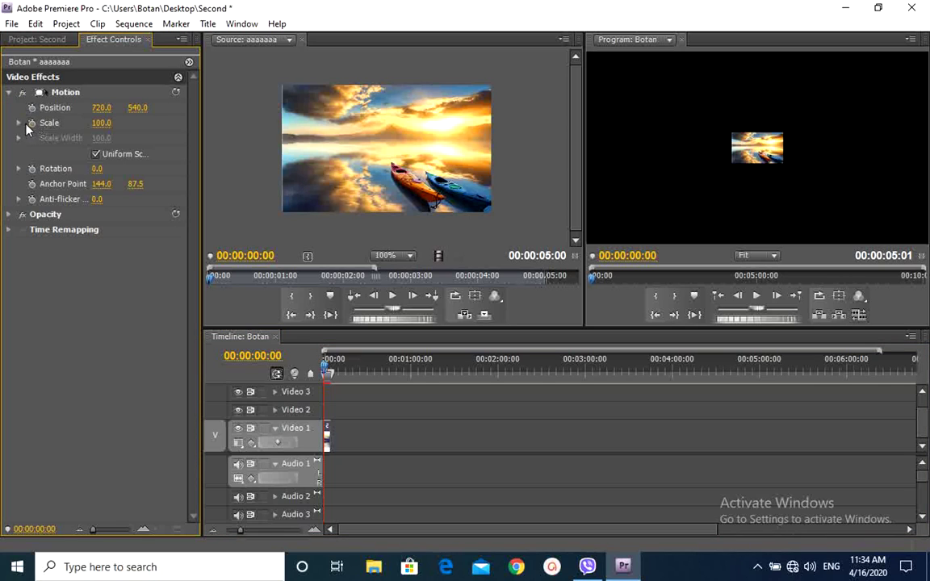
{"action": "left_click", "coordinate": [19, 122]}
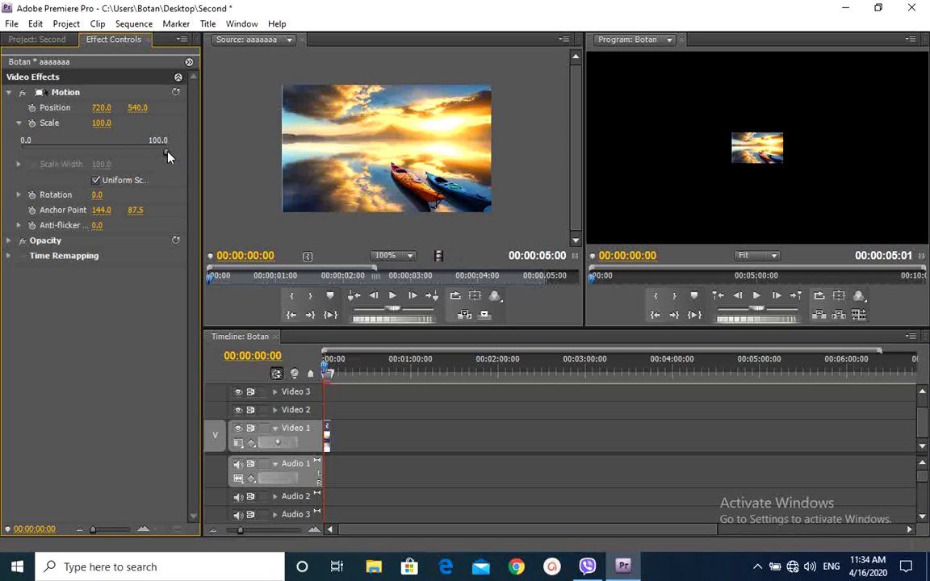
{"action": "left_click_drag", "start_coordinate": [167, 153], "coordinate": [208, 147]}
{"action": "type", "text": "3"}
{"action": "type", "text": "00"}
{"action": "left_click", "coordinate": [104, 107]}
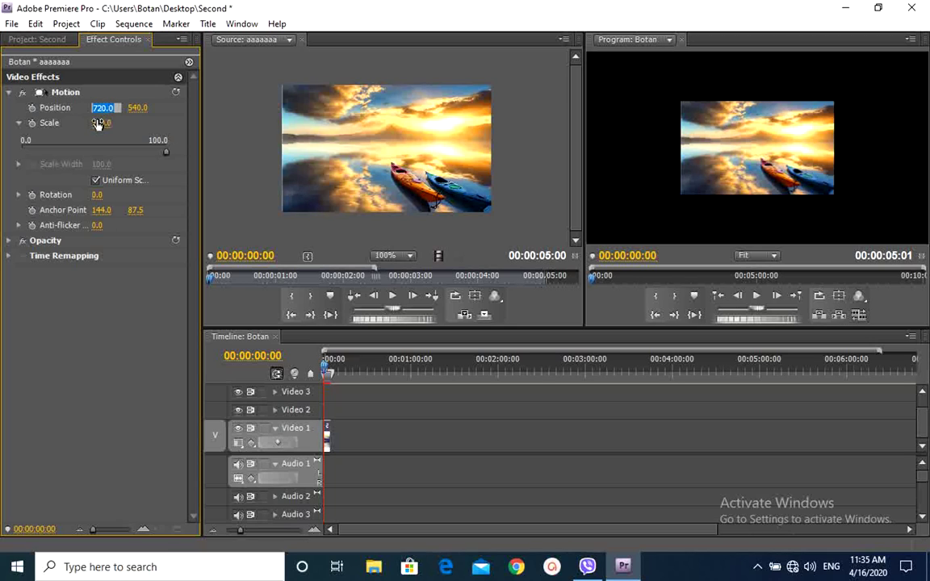
{"action": "left_click", "coordinate": [110, 123]}
{"action": "type", "text": "350"}
{"action": "key", "text": "Return"}
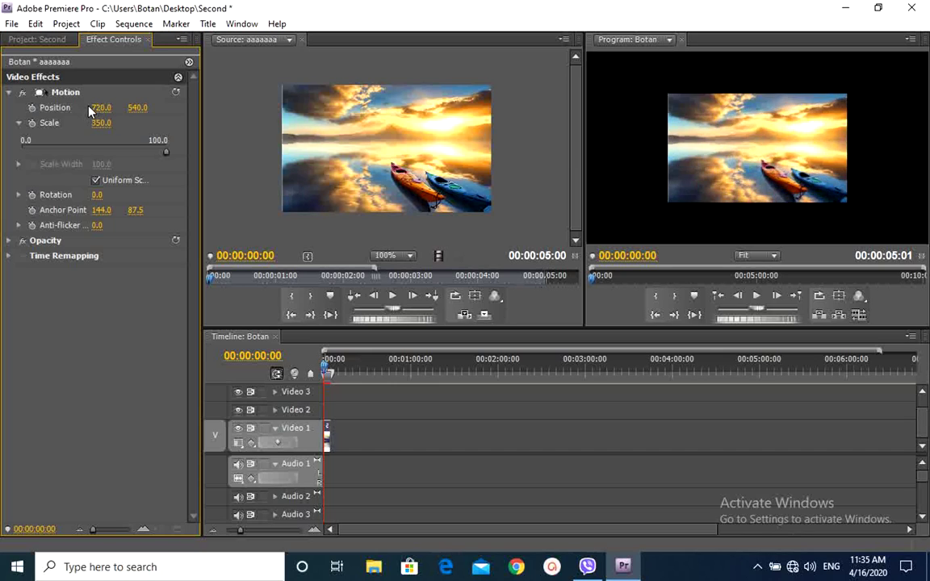
Step: Re-enter 350 as the Scale value after dragging the slider back
{"action": "left_click", "coordinate": [18, 123]}
{"action": "left_click", "coordinate": [18, 123]}
{"action": "left_click_drag", "start_coordinate": [161, 152], "coordinate": [236, 160]}
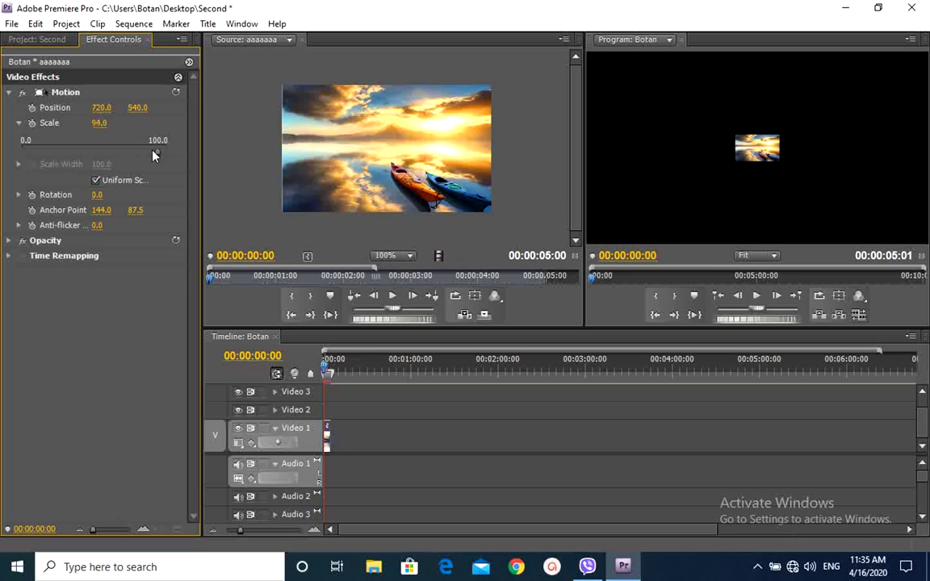
{"action": "left_click", "coordinate": [109, 125]}
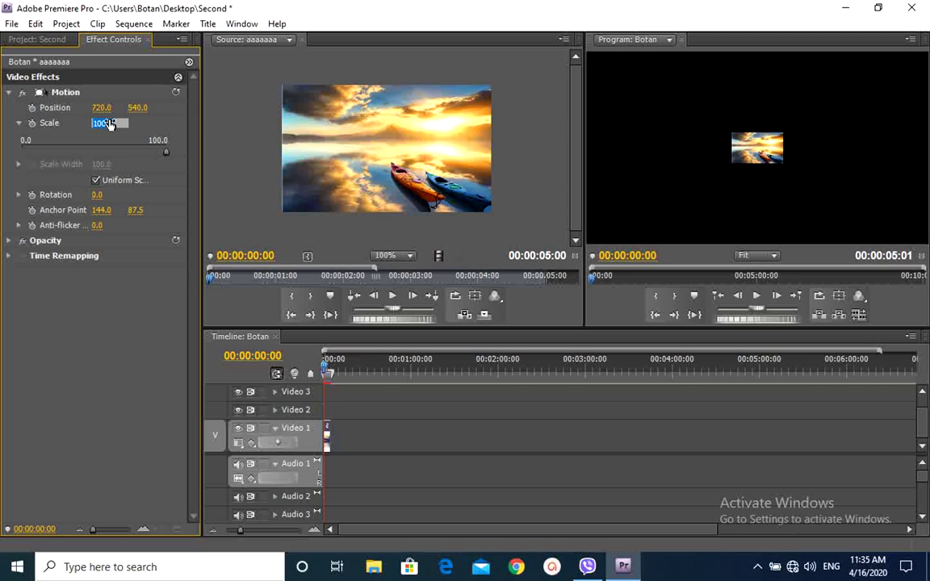
{"action": "type", "text": "350"}
{"action": "left_click", "coordinate": [103, 109]}
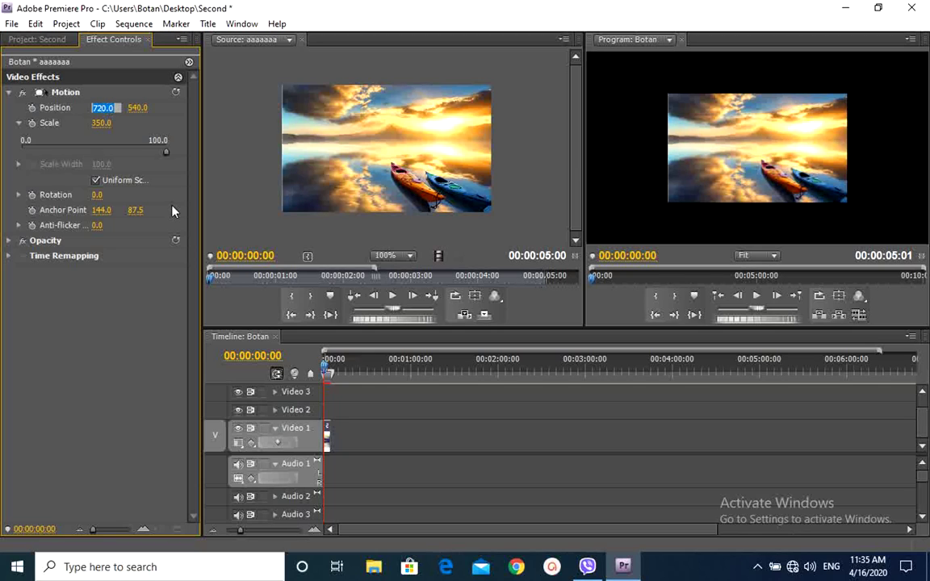
Step: Keep the Program monitor at Fit, collapse Motion and clear the motion box from the preview
{"action": "left_click", "coordinate": [757, 255]}
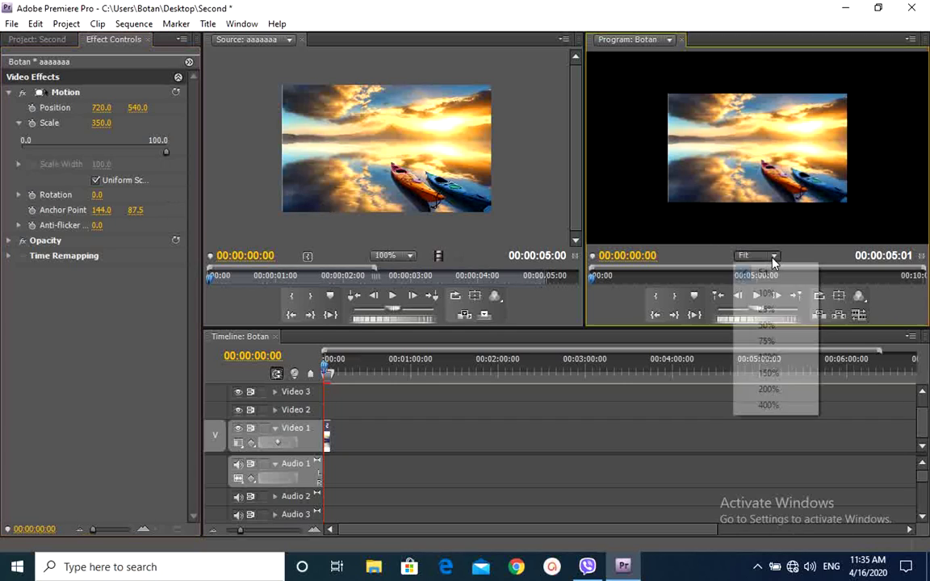
{"action": "left_click", "coordinate": [763, 147]}
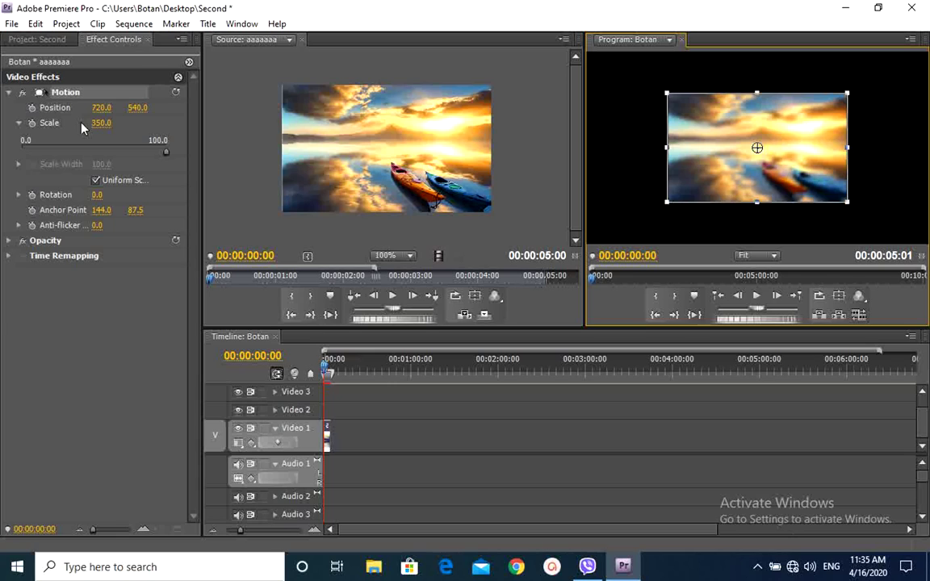
{"action": "left_click", "coordinate": [9, 93]}
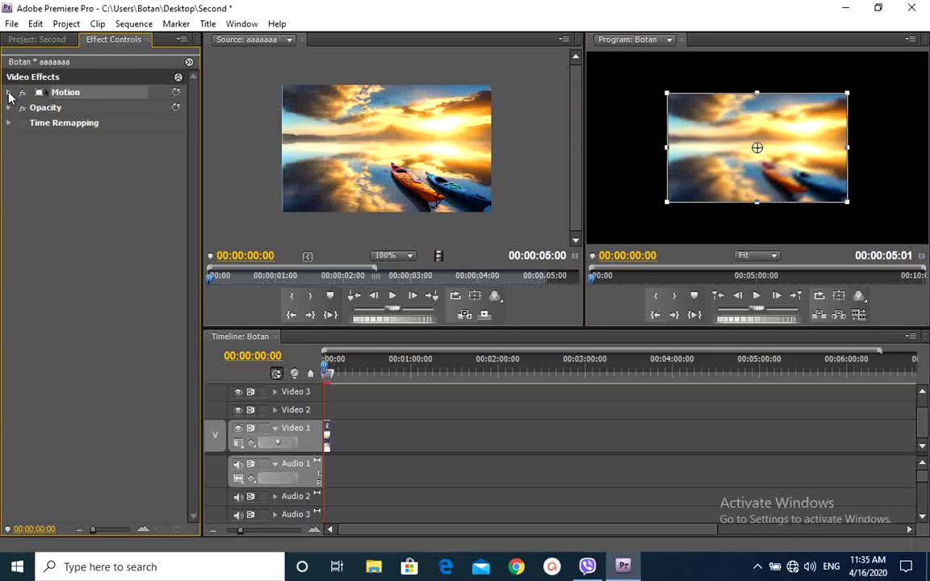
{"action": "left_click", "coordinate": [361, 152]}
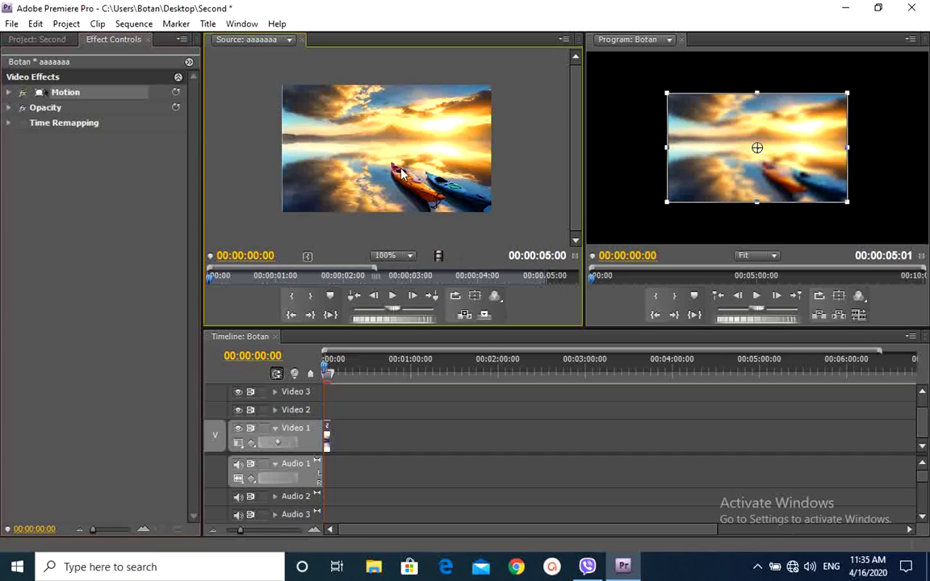
{"action": "left_click", "coordinate": [662, 238]}
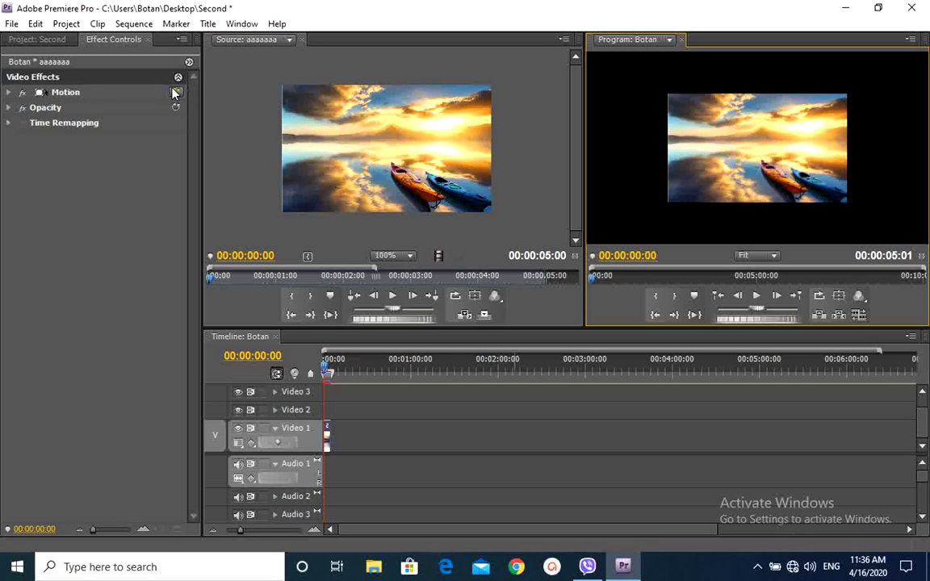
{"action": "left_click", "coordinate": [304, 146]}
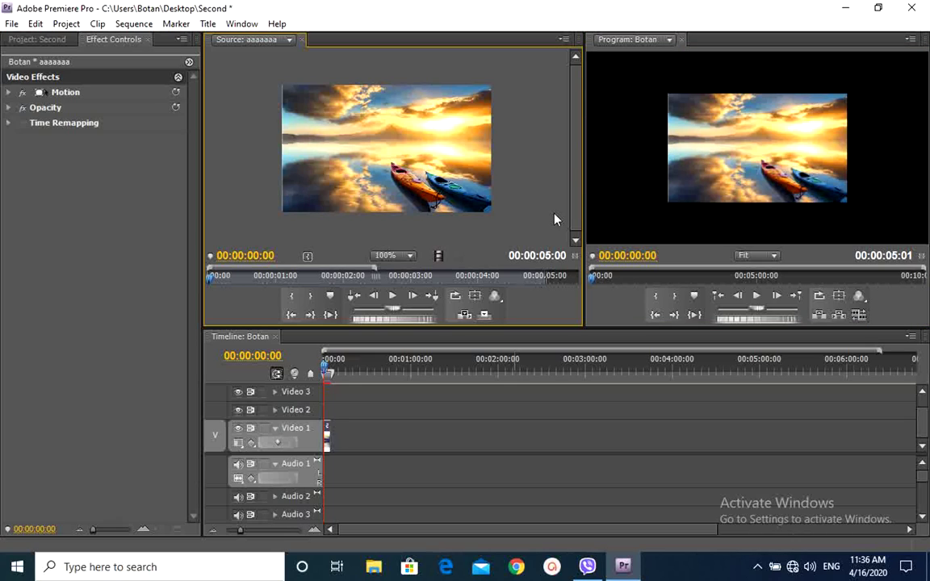
Step: Browse the Title and File menus for title-creation options without choosing anything
{"action": "left_click", "coordinate": [209, 25]}
{"action": "mouse_move", "coordinate": [258, 42]}
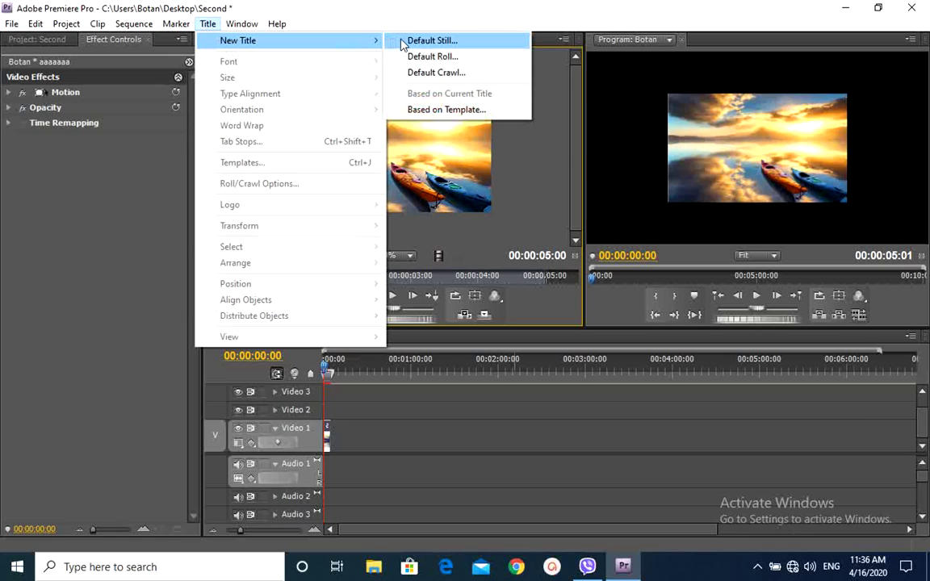
{"action": "left_click", "coordinate": [12, 25]}
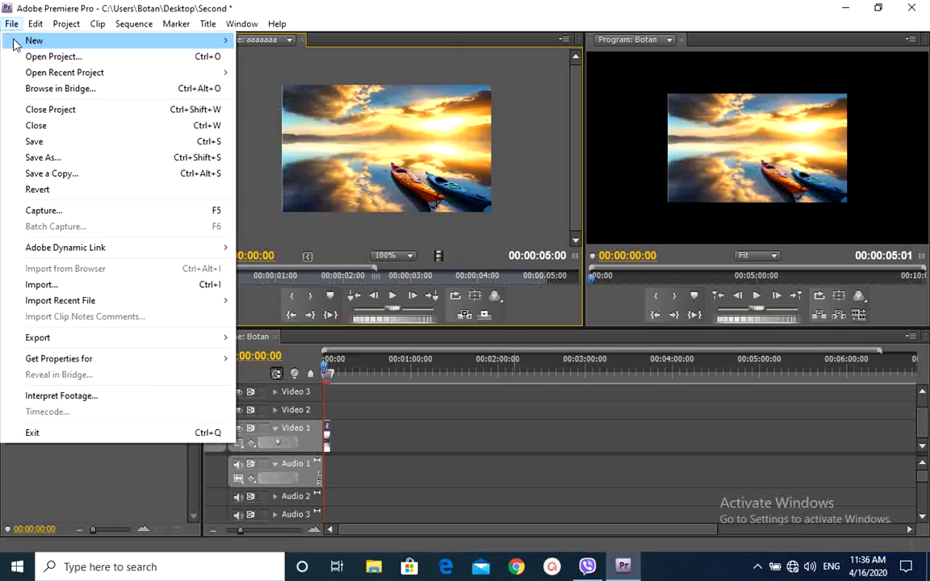
{"action": "mouse_move", "coordinate": [16, 46]}
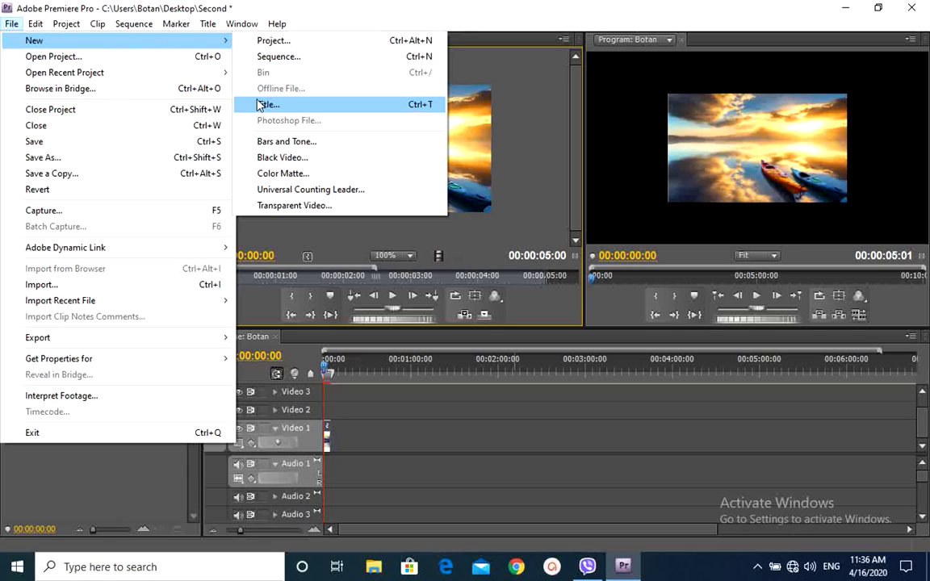
{"action": "left_click", "coordinate": [489, 78]}
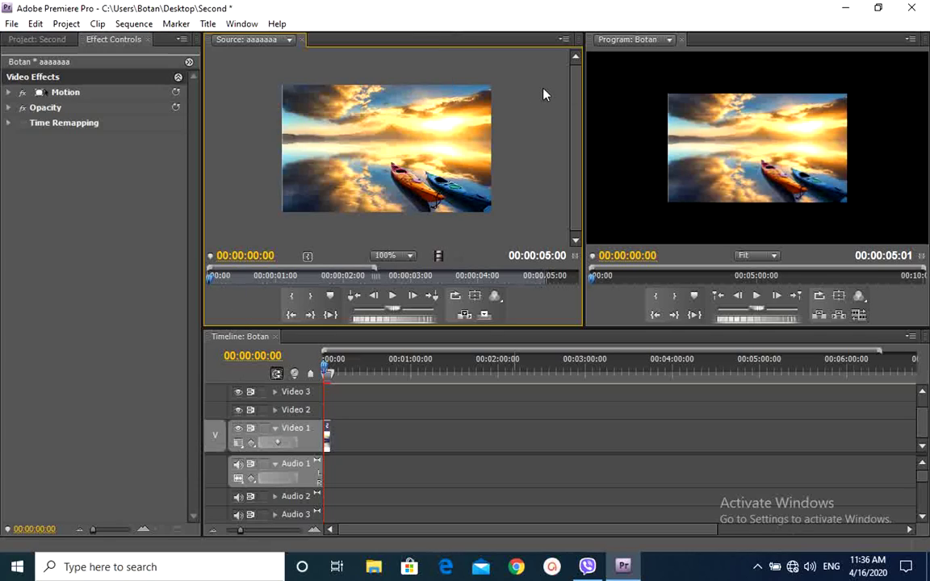
Step: Create a Default Still title, keeping the name 1, and open it in the Titler
{"action": "left_click", "coordinate": [207, 23]}
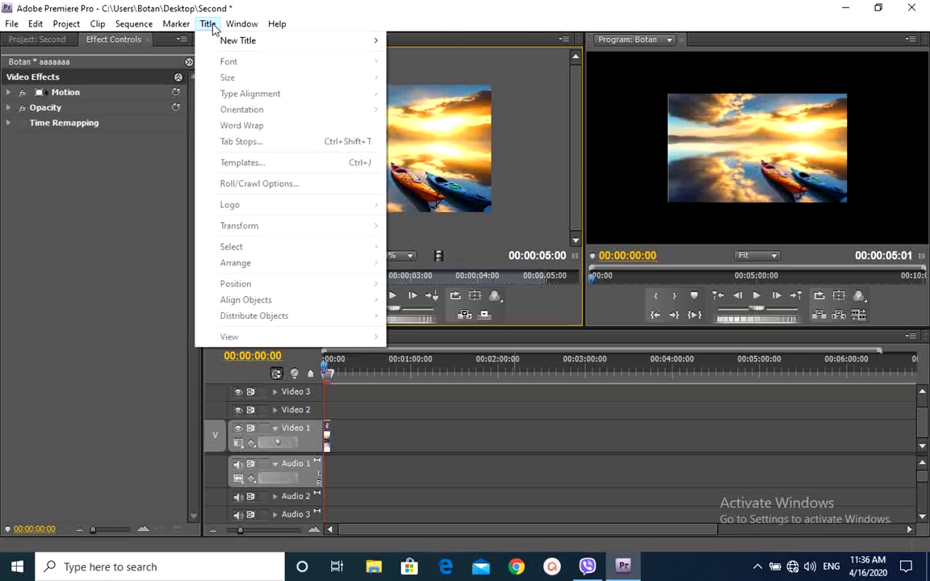
{"action": "mouse_move", "coordinate": [320, 36]}
{"action": "left_click", "coordinate": [403, 43]}
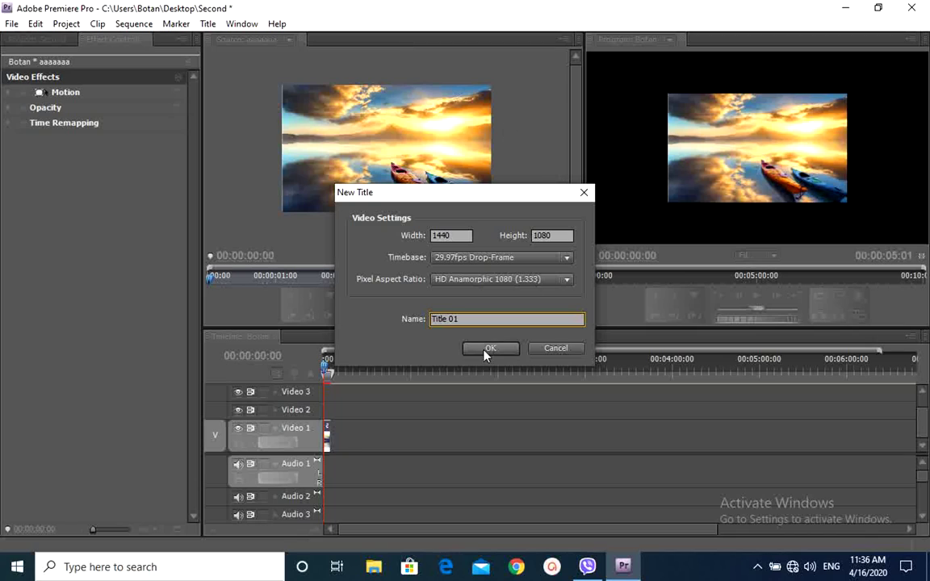
{"action": "left_click", "coordinate": [461, 319]}
{"action": "left_click_drag", "start_coordinate": [461, 319], "coordinate": [430, 320]}
{"action": "left_click", "coordinate": [489, 351]}
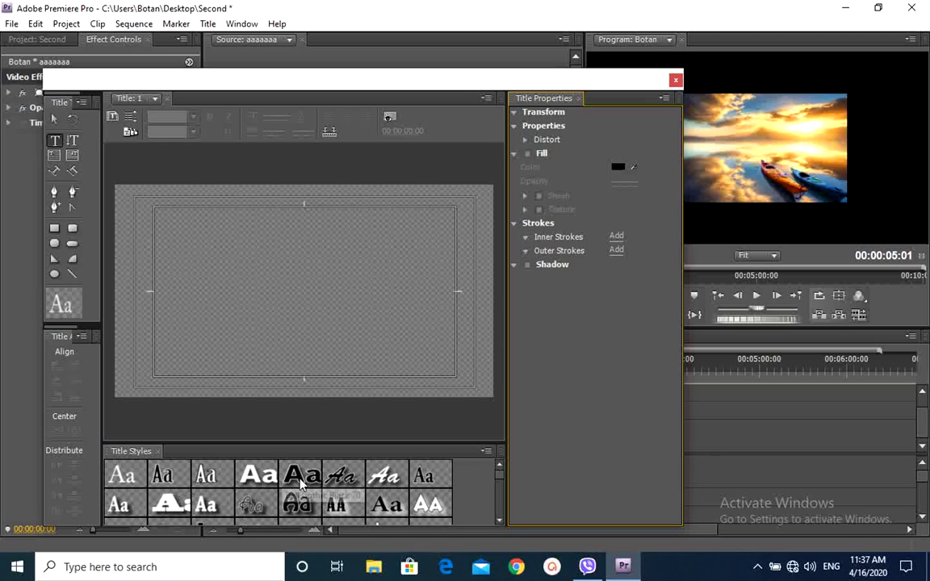
Step: Create a white-style title text object reading 'slaw chonn hawreyan' left of the canvas centre
{"action": "left_click", "coordinate": [260, 481]}
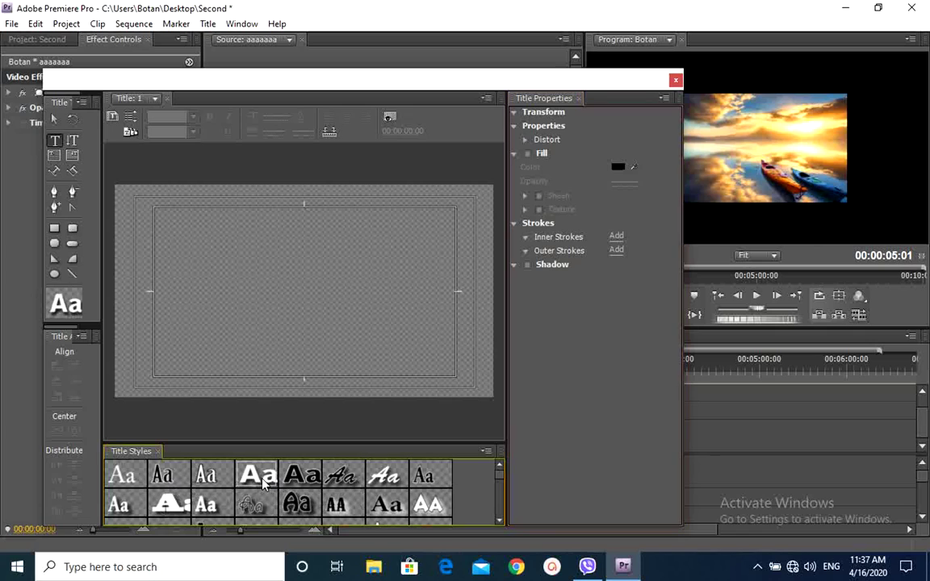
{"action": "left_click", "coordinate": [207, 280]}
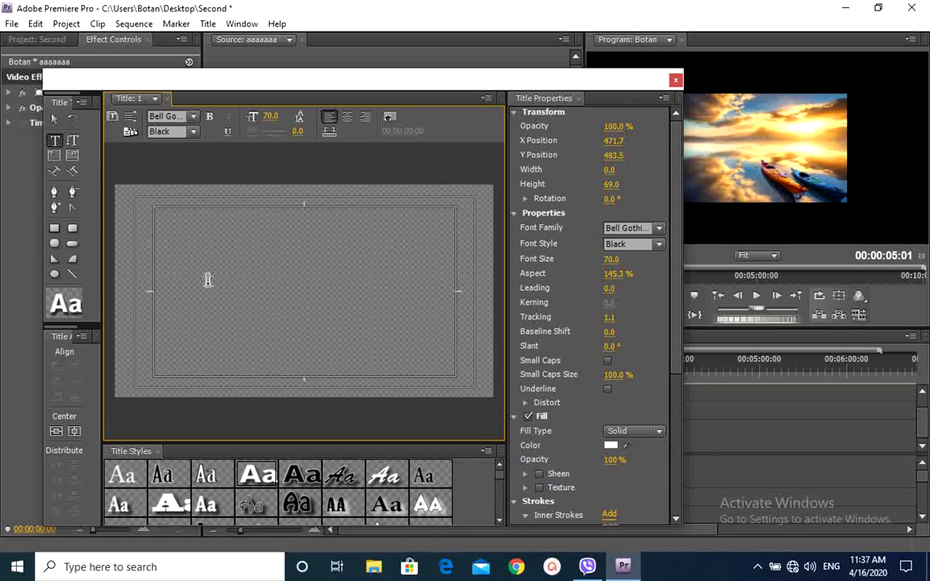
{"action": "type", "text": "Sslaw "}
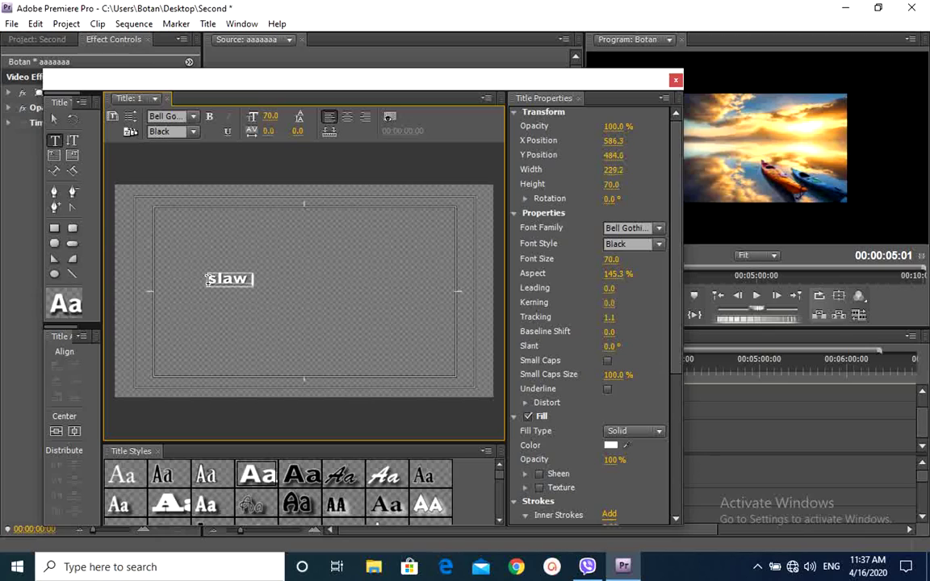
{"action": "type", "text": "chon"}
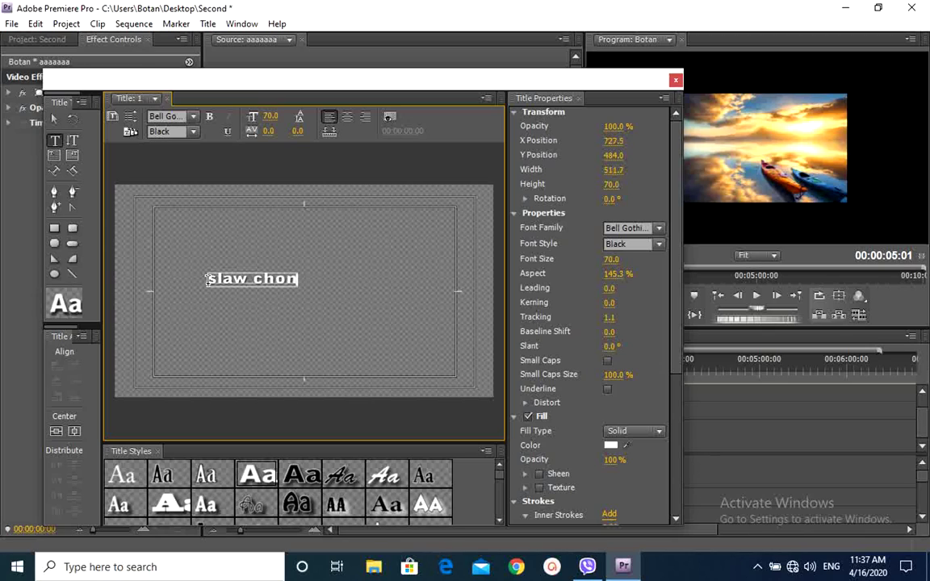
{"action": "type", "text": "n hawr"}
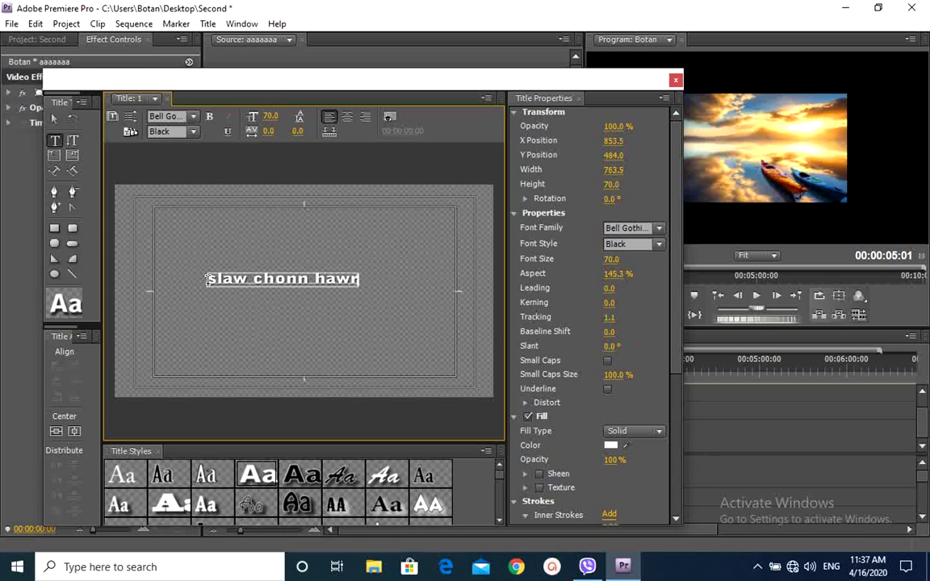
{"action": "type", "text": "eyan"}
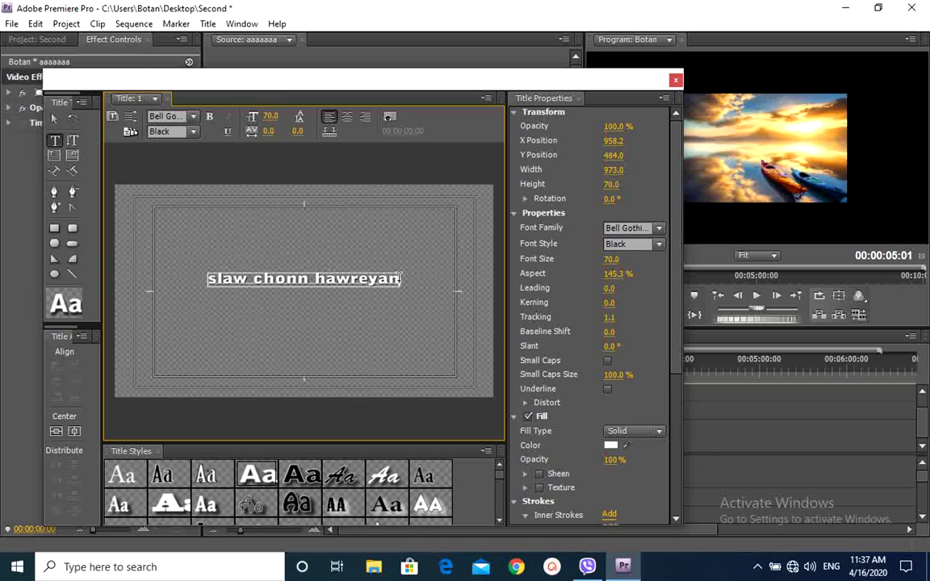
{"action": "key", "text": "Escape"}
Step: Select all of the title text and set its font size to 60
{"action": "left_click", "coordinate": [397, 278]}
{"action": "key", "text": "Escape"}
{"action": "double_click", "coordinate": [358, 284]}
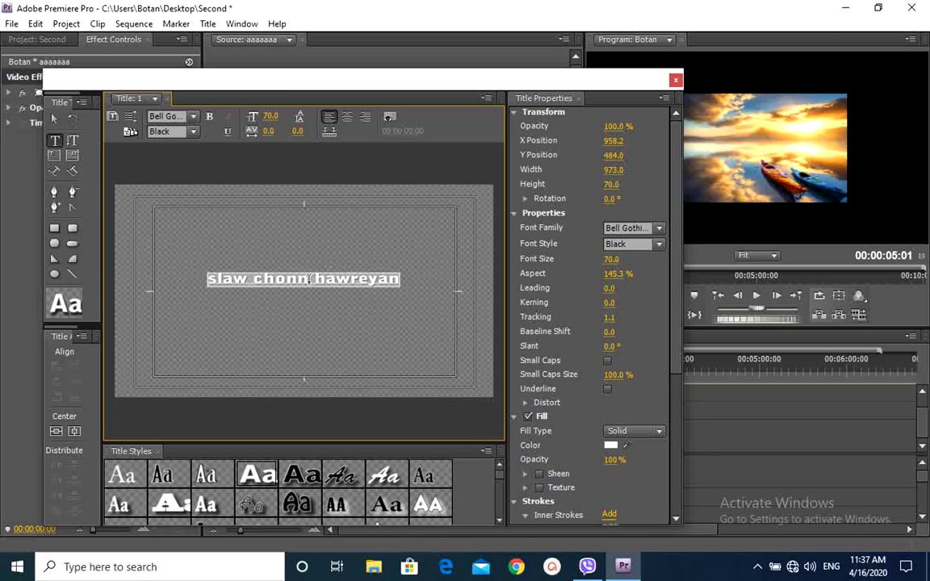
{"action": "left_click", "coordinate": [269, 119]}
{"action": "type", "text": "60"}
{"action": "key", "text": "Return"}
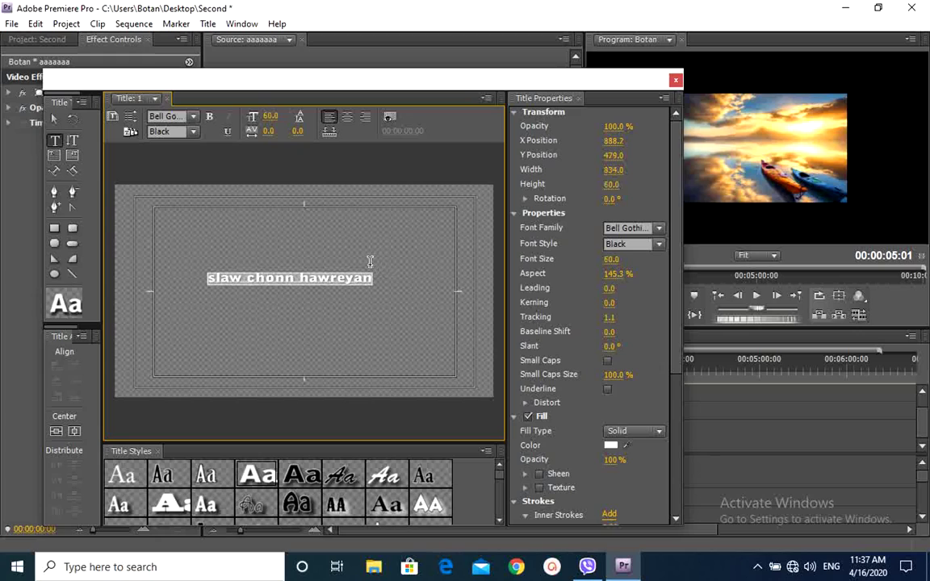
Step: Raise the title font size to 80 and switch its style from Black to Bold
{"action": "left_click", "coordinate": [272, 117]}
{"action": "type", "text": "80"}
{"action": "left_click", "coordinate": [341, 233]}
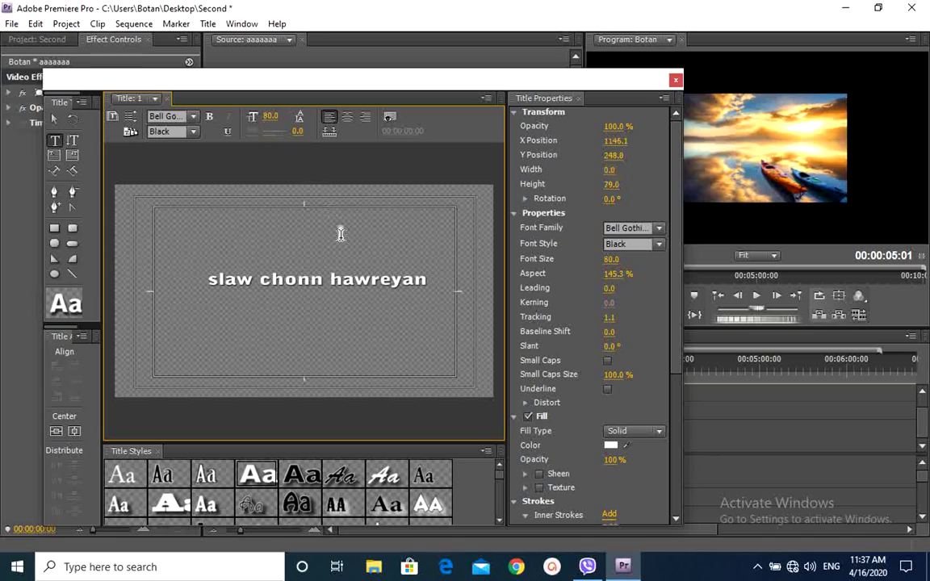
{"action": "left_click", "coordinate": [416, 277]}
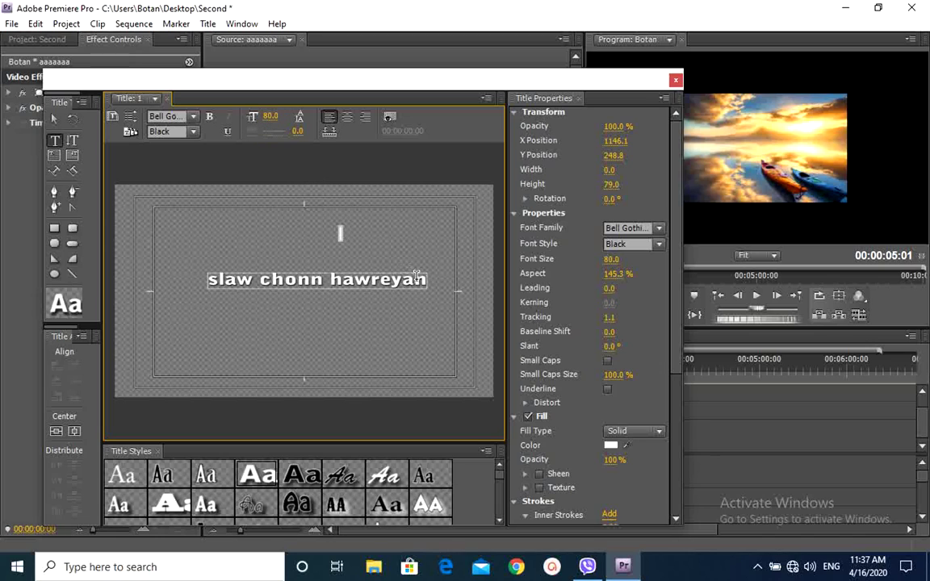
{"action": "key", "text": "ctrl+a"}
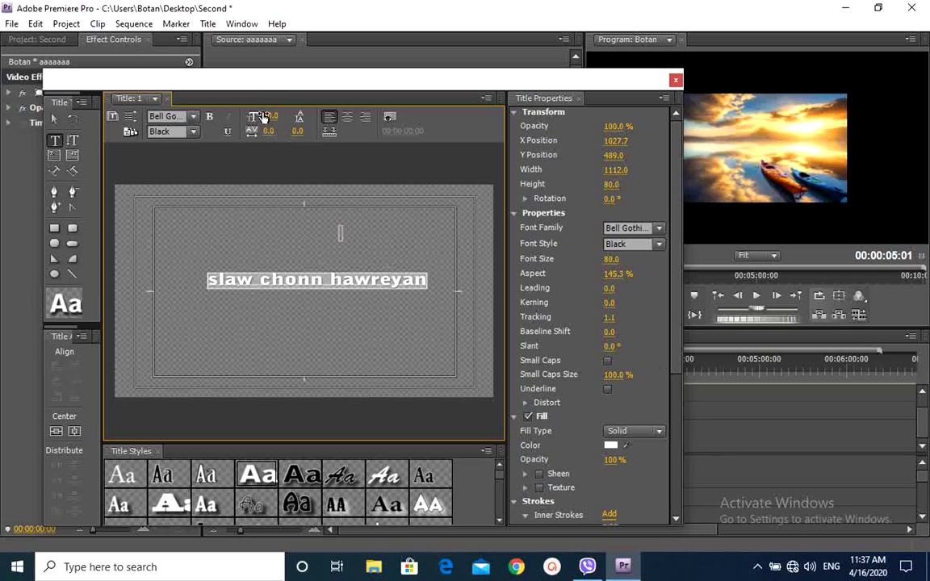
{"action": "left_click", "coordinate": [211, 119]}
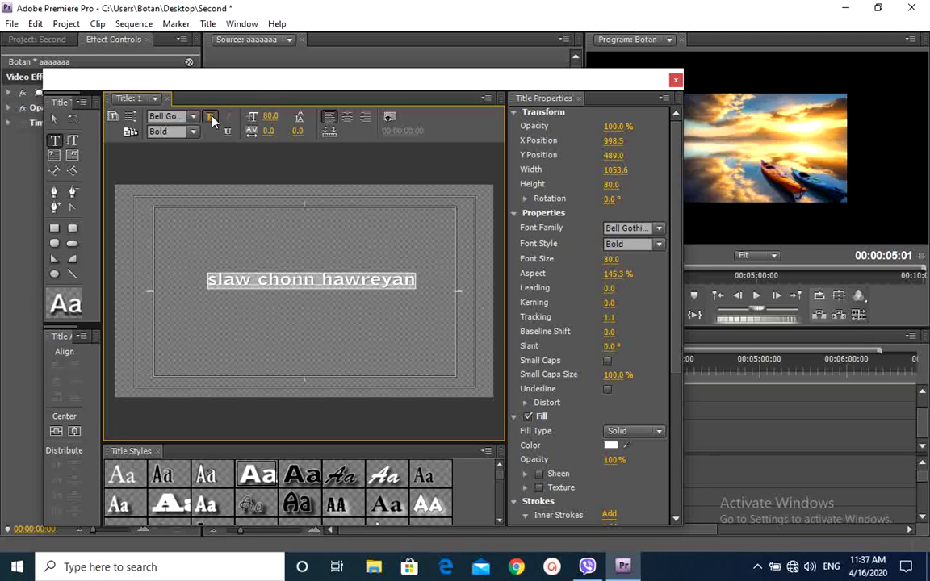
{"action": "left_click", "coordinate": [212, 119]}
{"action": "left_click", "coordinate": [212, 118]}
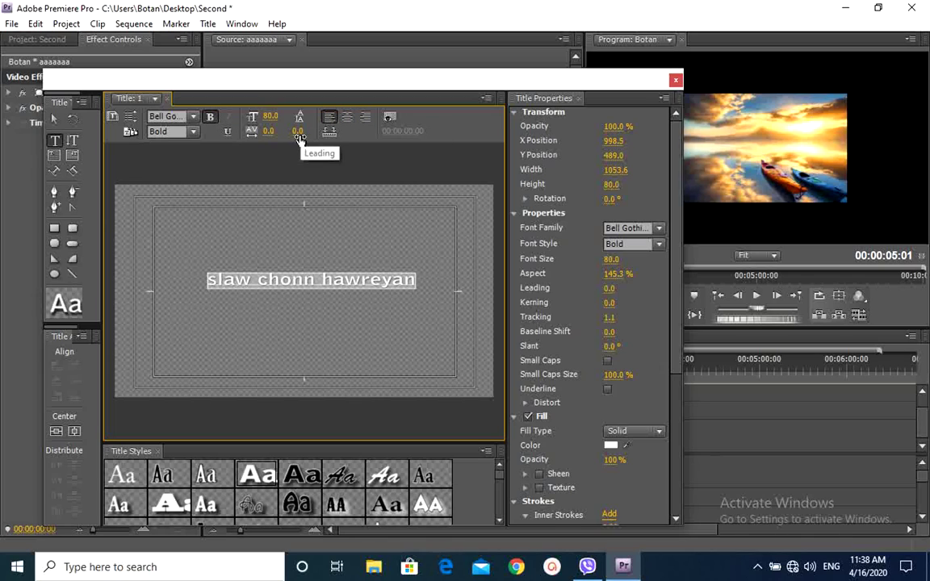
Step: Recentre the title text horizontally at X position 990
{"action": "left_click", "coordinate": [615, 140]}
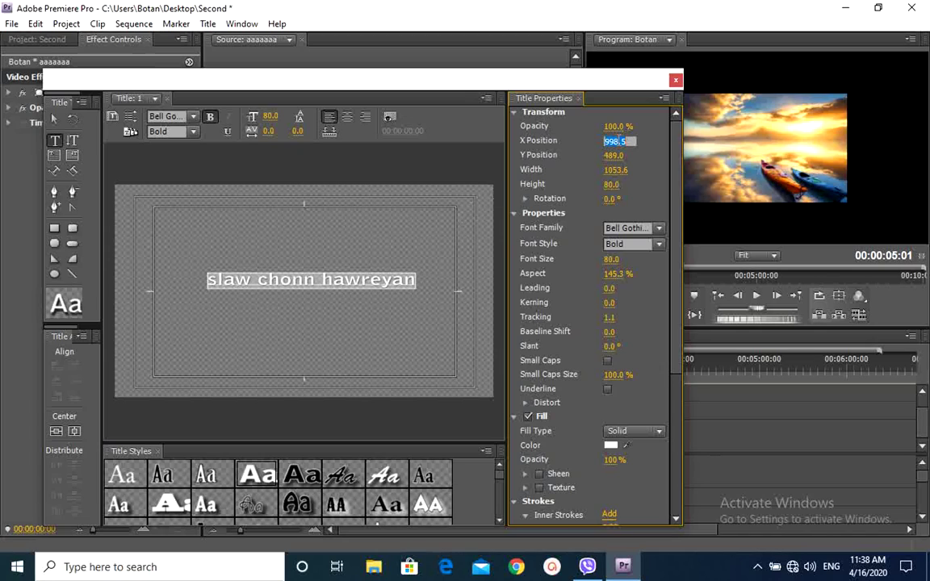
{"action": "type", "text": "800"}
{"action": "left_click", "coordinate": [394, 242]}
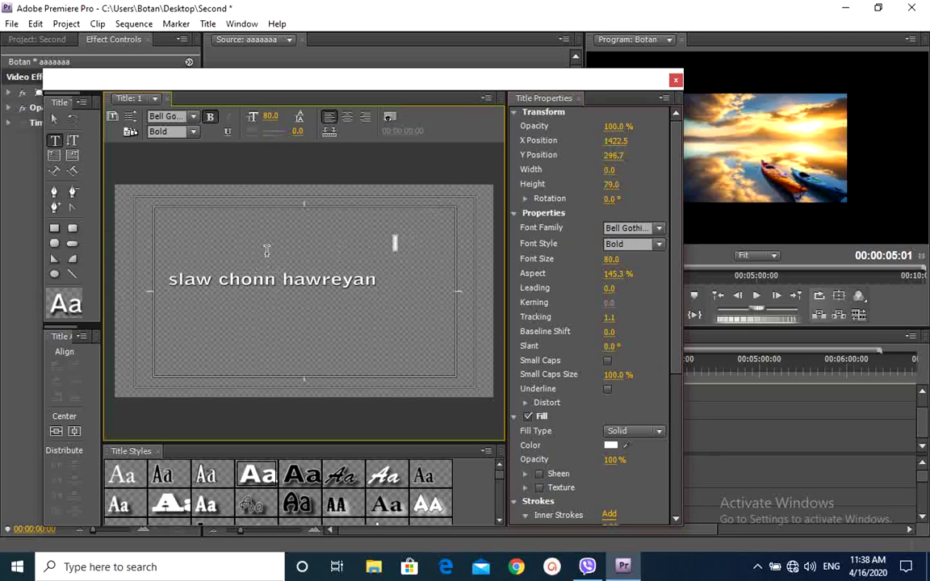
{"action": "triple_click", "coordinate": [374, 280]}
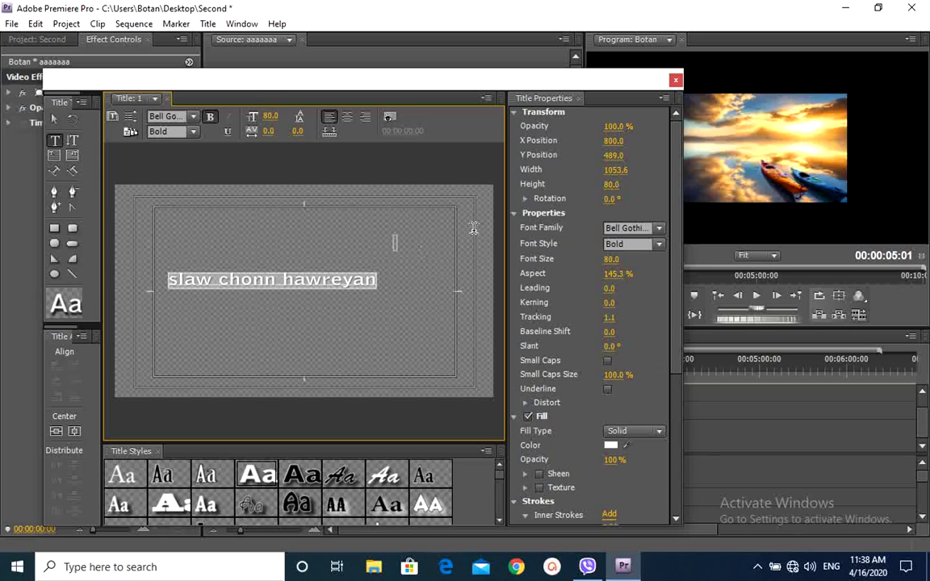
{"action": "left_click", "coordinate": [614, 142]}
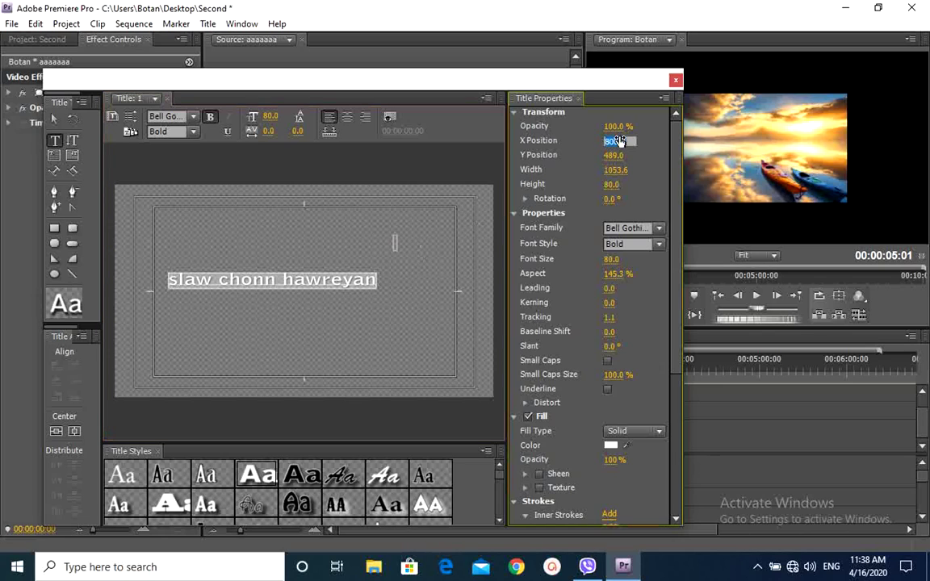
{"action": "type", "text": "990"}
{"action": "left_click", "coordinate": [423, 238]}
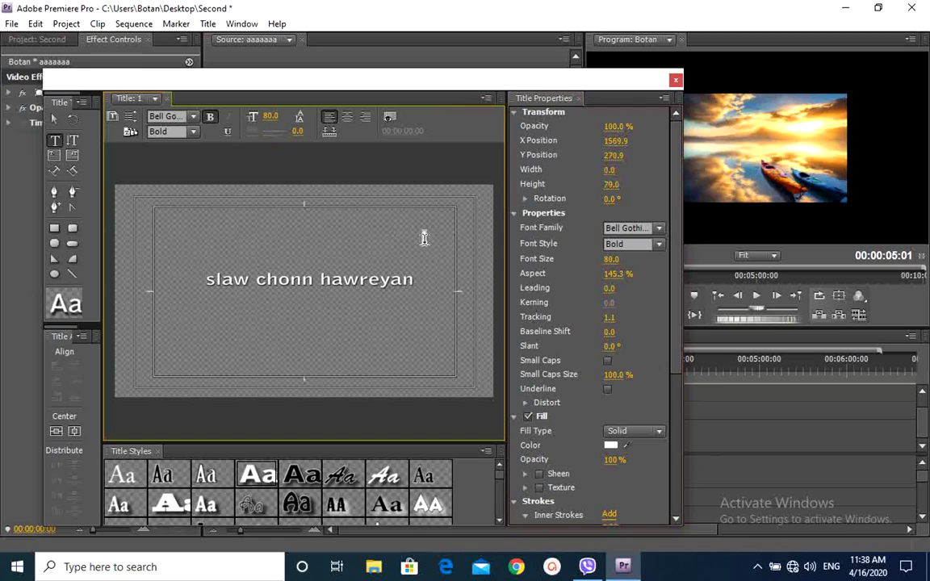
Step: Select the whole title line and set its height to 100
{"action": "left_click", "coordinate": [409, 280]}
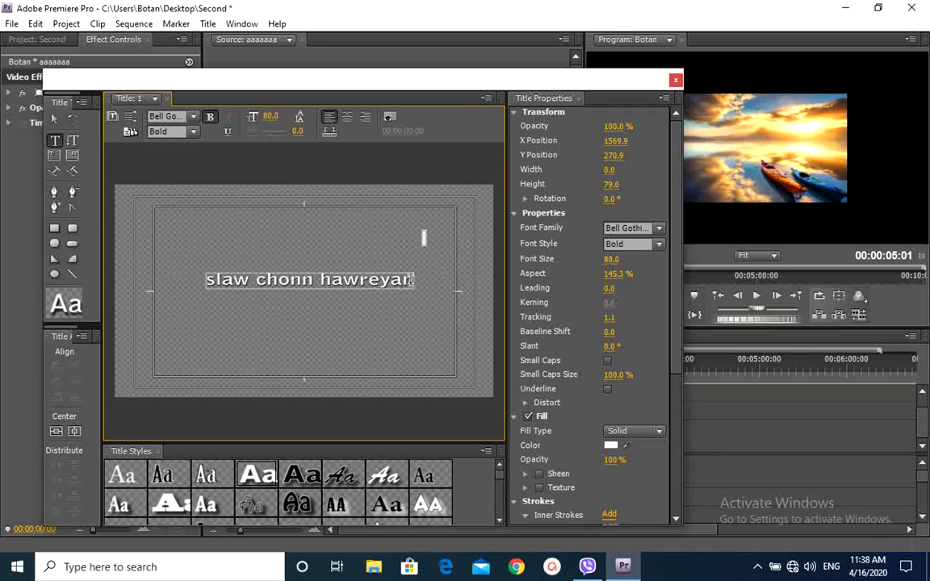
{"action": "double_click", "coordinate": [412, 279]}
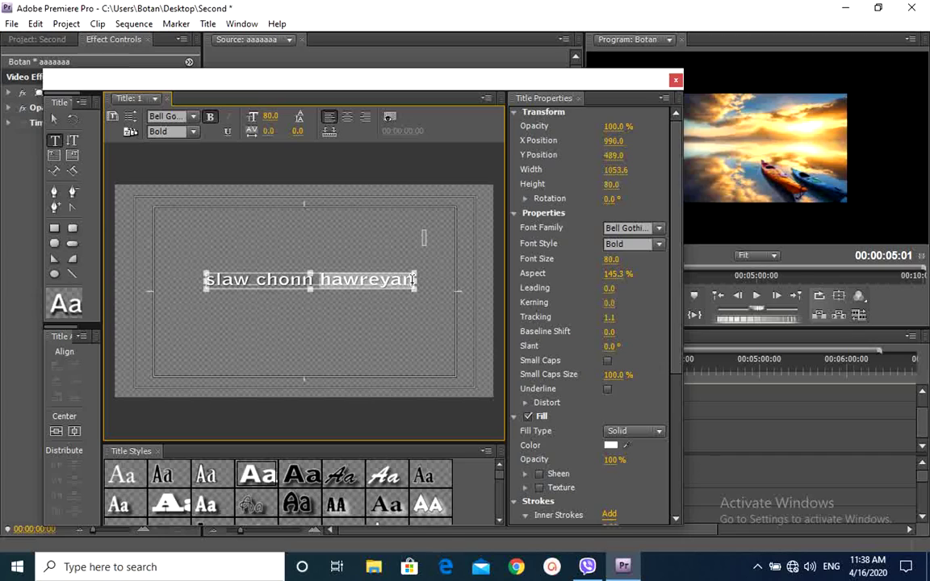
{"action": "key", "text": "ctrl+a"}
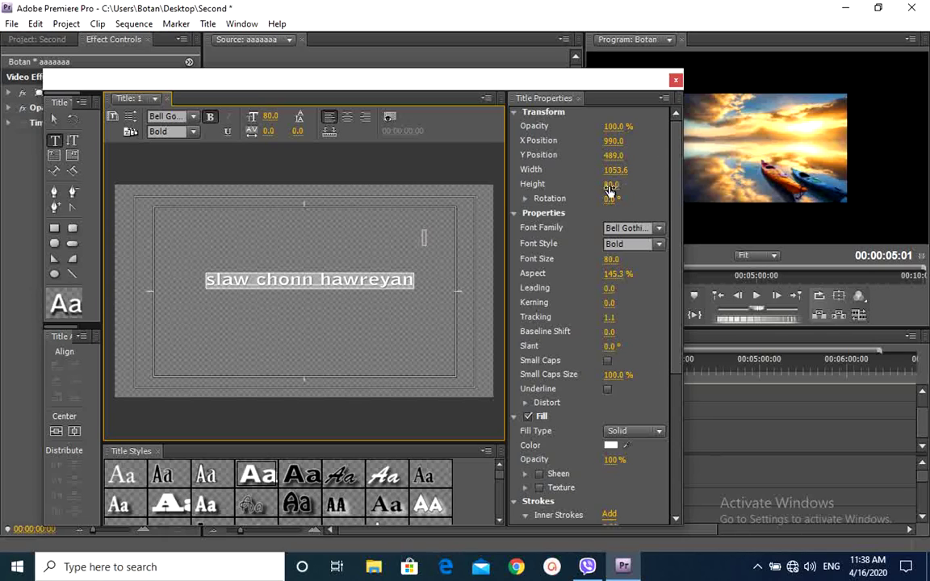
{"action": "left_click", "coordinate": [618, 185]}
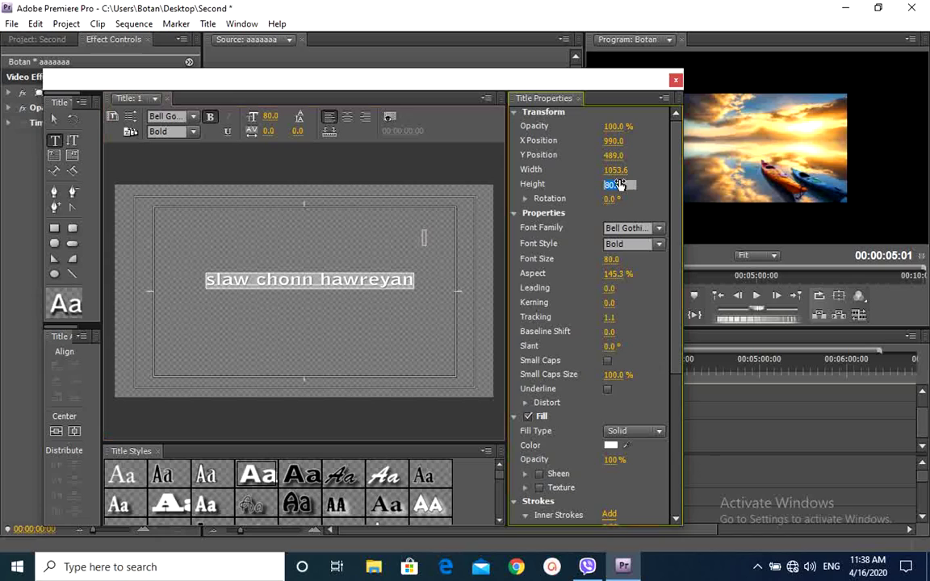
{"action": "type", "text": "1"}
{"action": "left_click", "coordinate": [420, 261]}
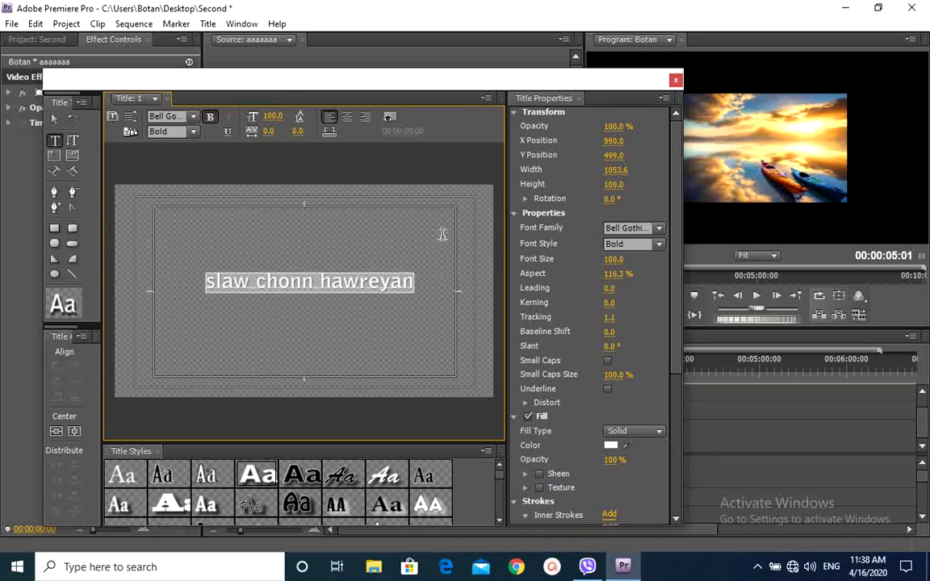
Step: Change the title's font family to Book Antiqua
{"action": "left_click", "coordinate": [659, 232]}
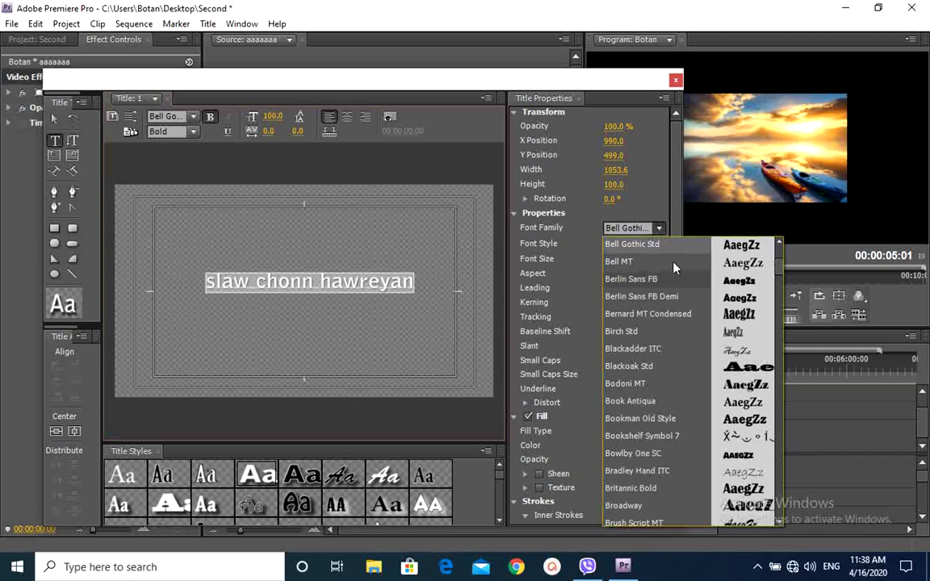
{"action": "left_click", "coordinate": [714, 403]}
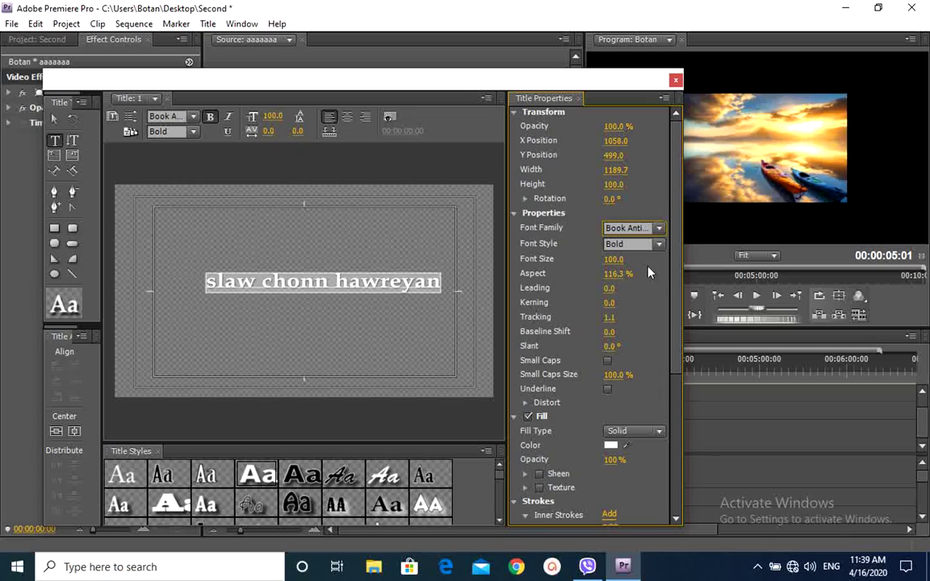
{"action": "left_click_drag", "start_coordinate": [676, 267], "coordinate": [682, 310]}
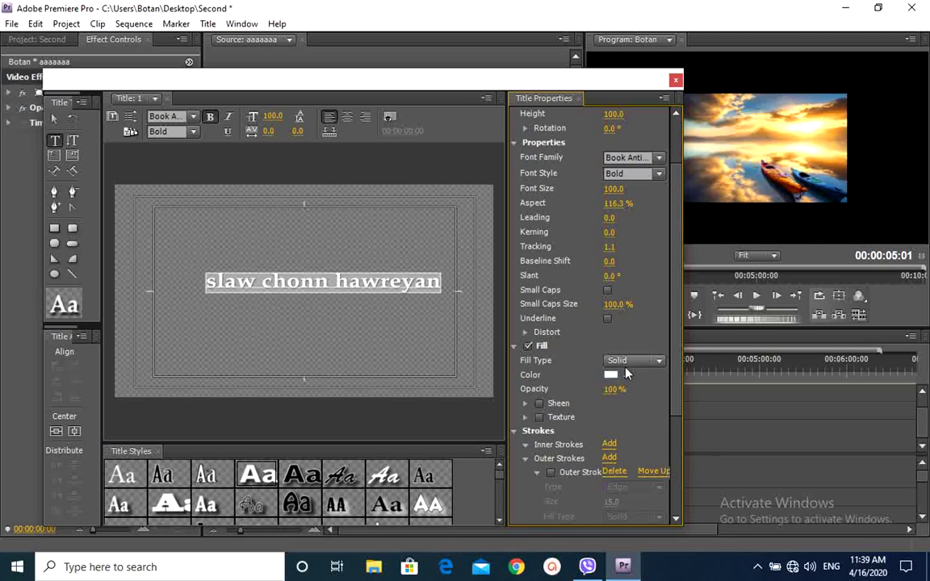
Step: Keep the Solid fill type and fill the title text with red (DC0909)
{"action": "left_click", "coordinate": [659, 361]}
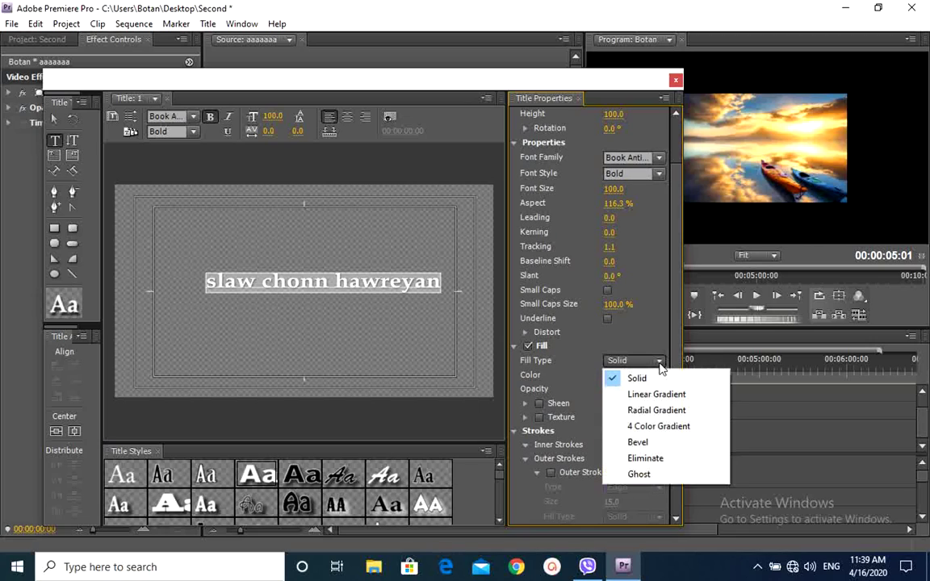
{"action": "left_click", "coordinate": [625, 377]}
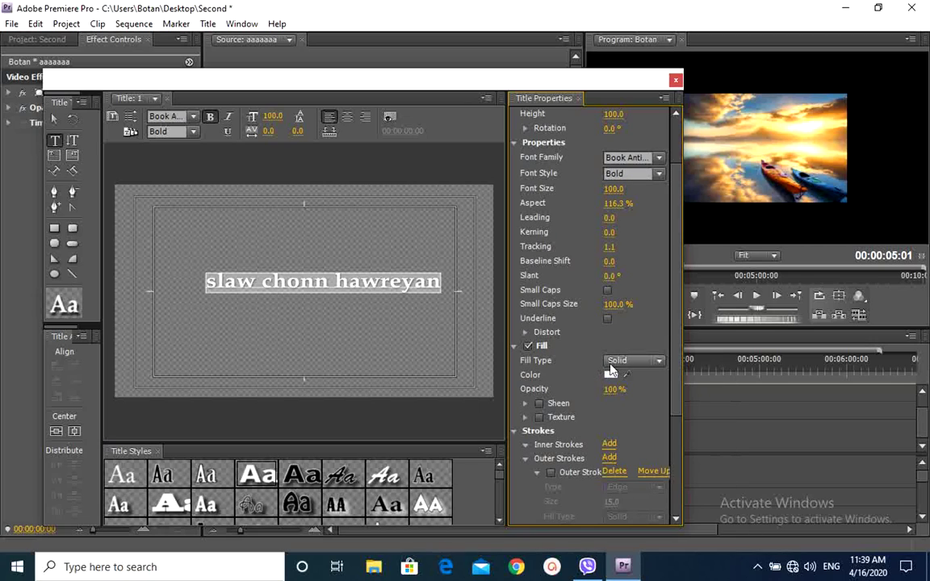
{"action": "mouse_move", "coordinate": [678, 401]}
{"action": "left_mouse_down"}
{"action": "mouse_move", "coordinate": [678, 436]}
{"action": "mouse_move", "coordinate": [667, 397]}
{"action": "left_mouse_up"}
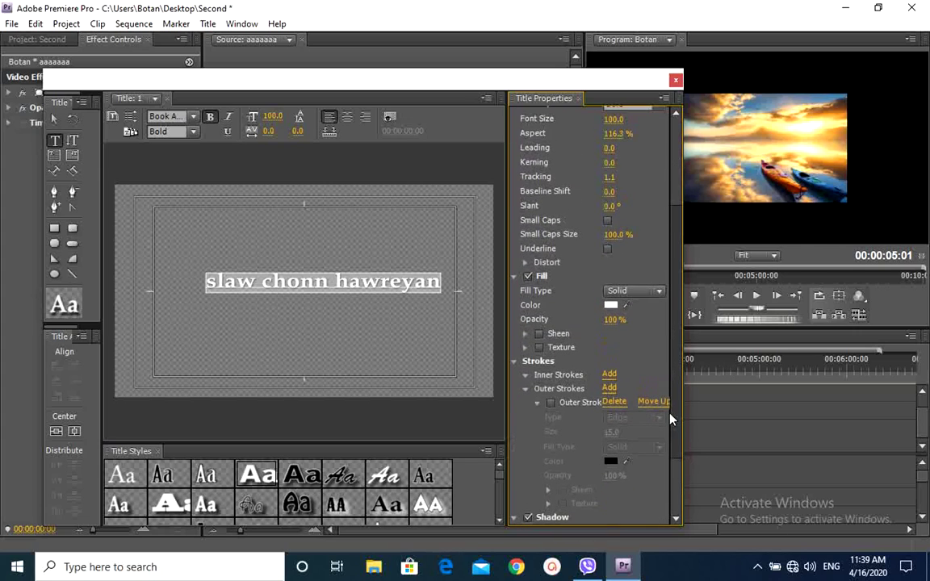
{"action": "left_click", "coordinate": [610, 342]}
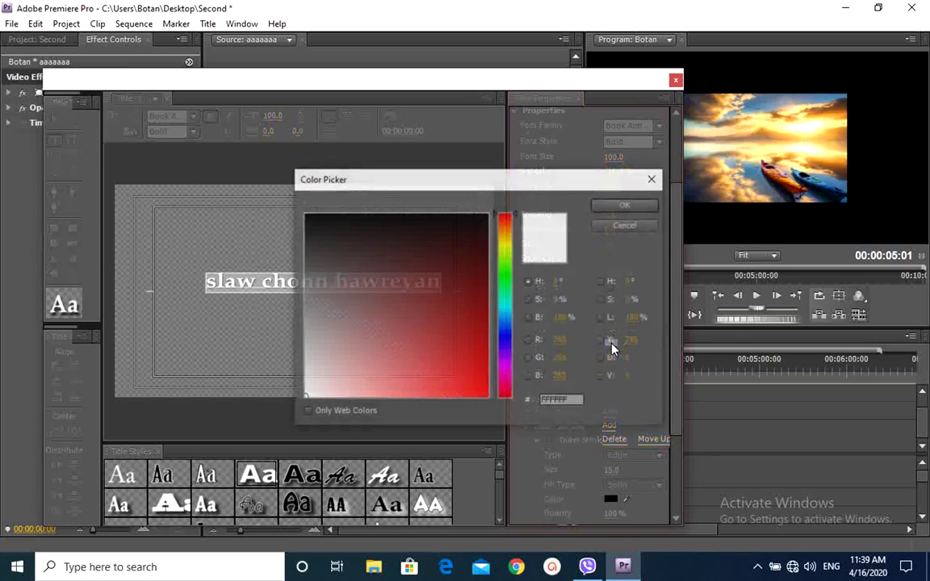
{"action": "left_click", "coordinate": [480, 373]}
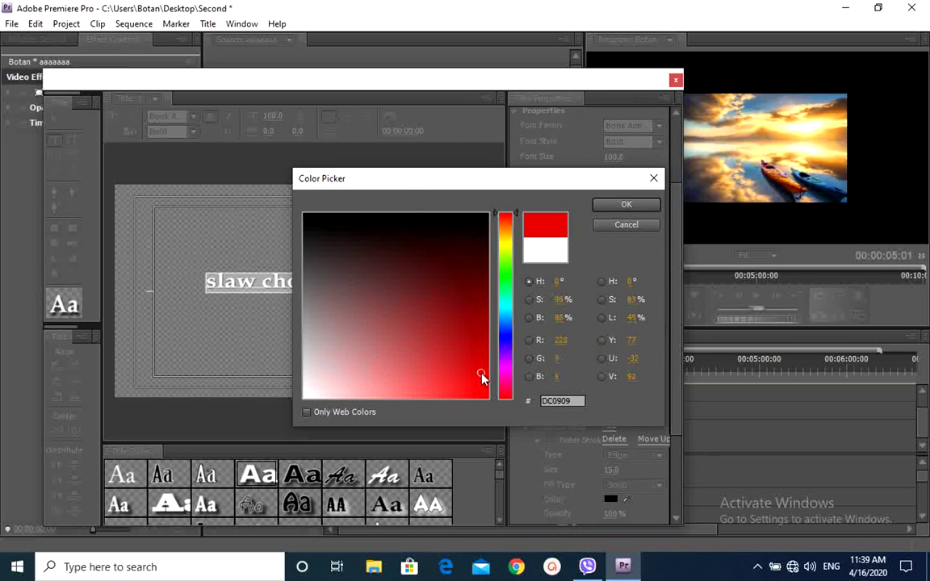
{"action": "left_click", "coordinate": [631, 206]}
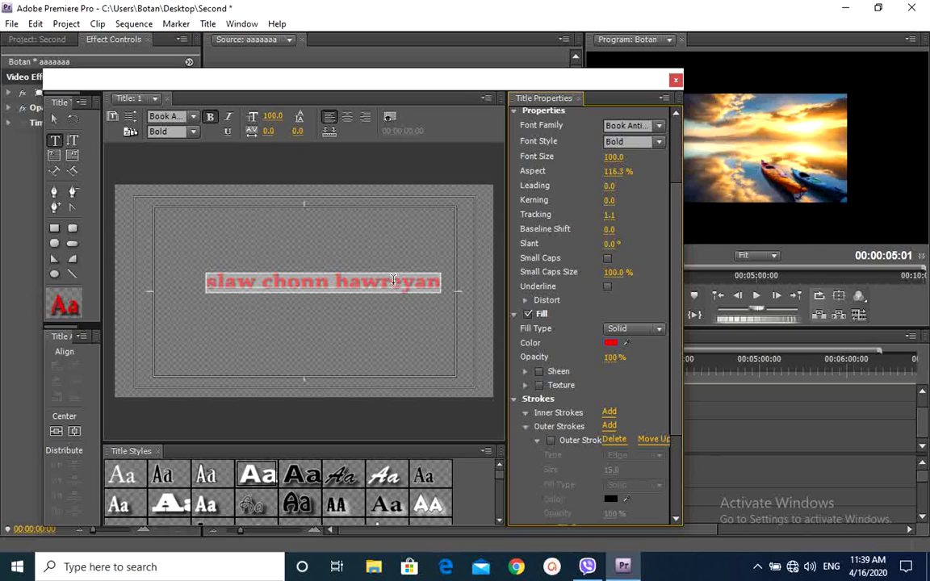
Step: Switch the text fill to a linear gradient and make its first stop blue
{"action": "left_click", "coordinate": [660, 329]}
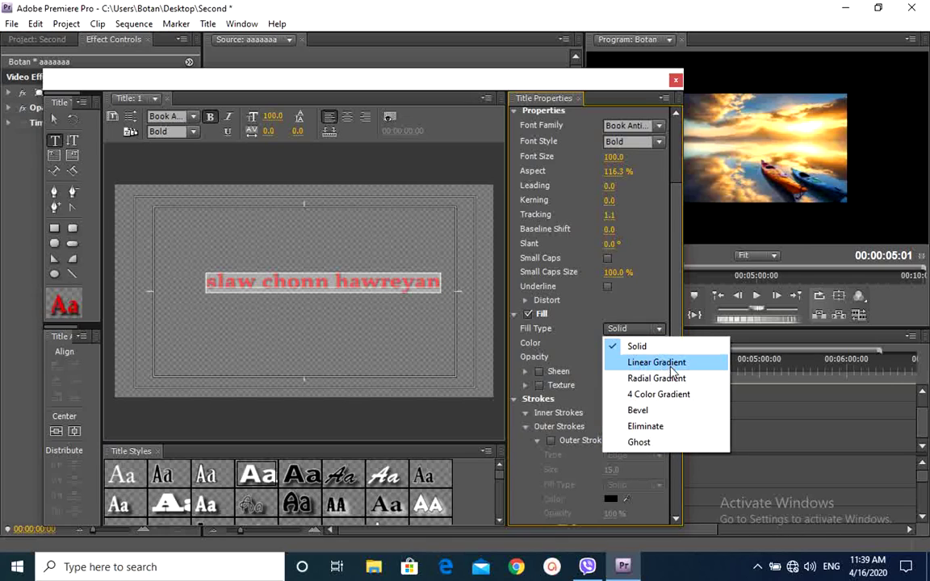
{"action": "left_click", "coordinate": [663, 364]}
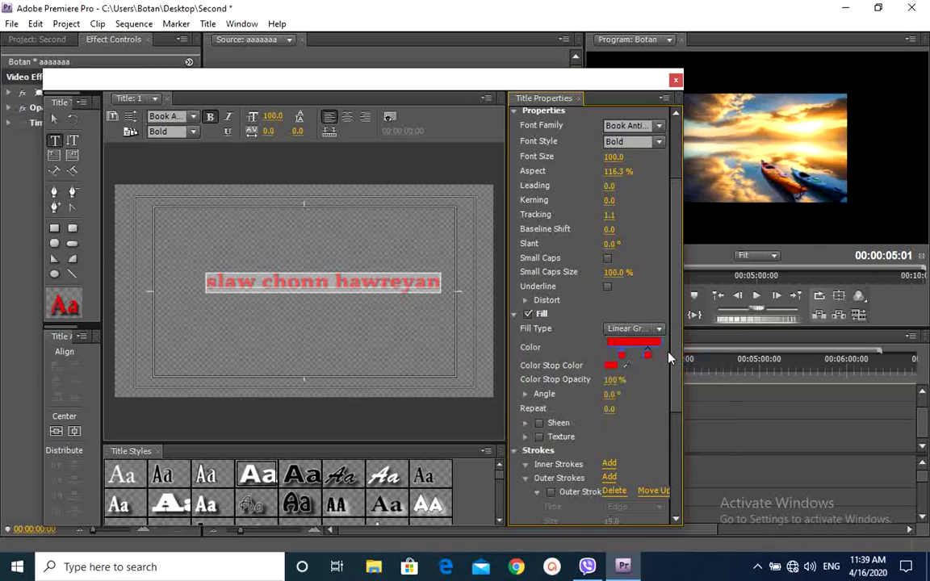
{"action": "double_click", "coordinate": [620, 356]}
{"action": "left_click", "coordinate": [457, 241]}
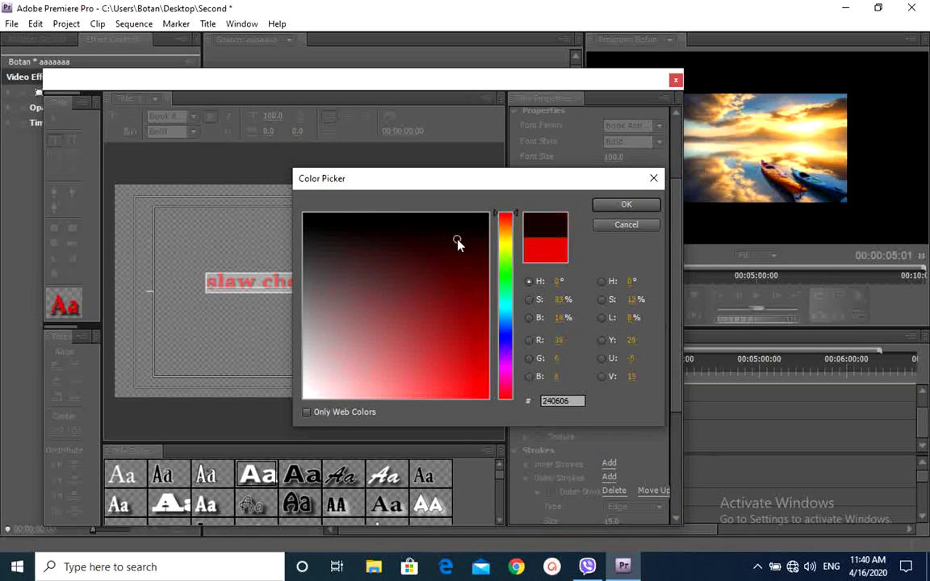
{"action": "left_click", "coordinate": [504, 331]}
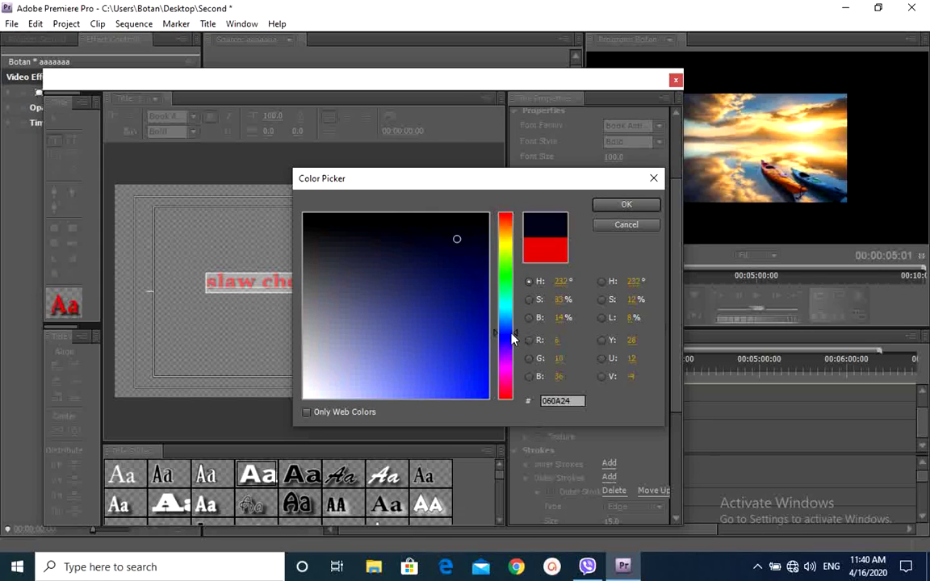
{"action": "left_click", "coordinate": [465, 376]}
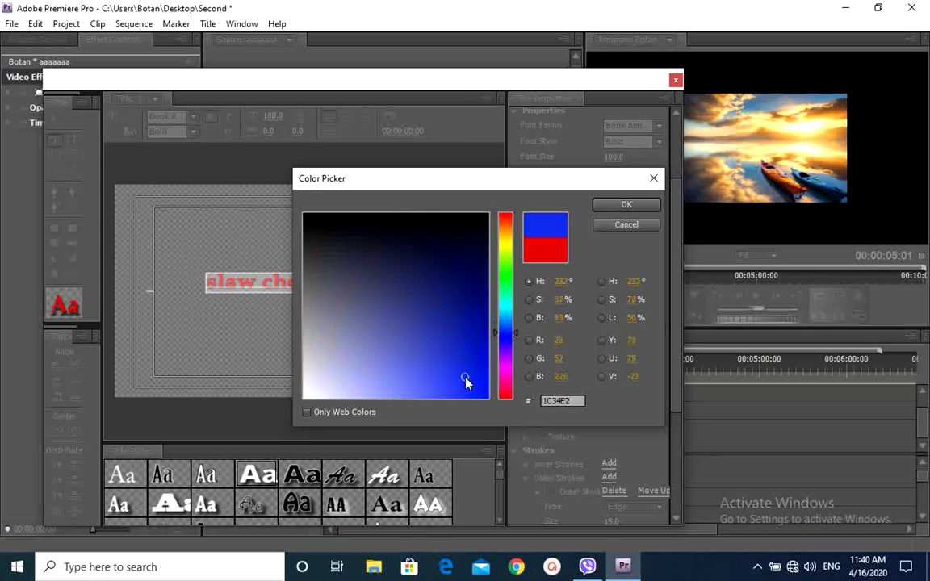
{"action": "left_click", "coordinate": [644, 205]}
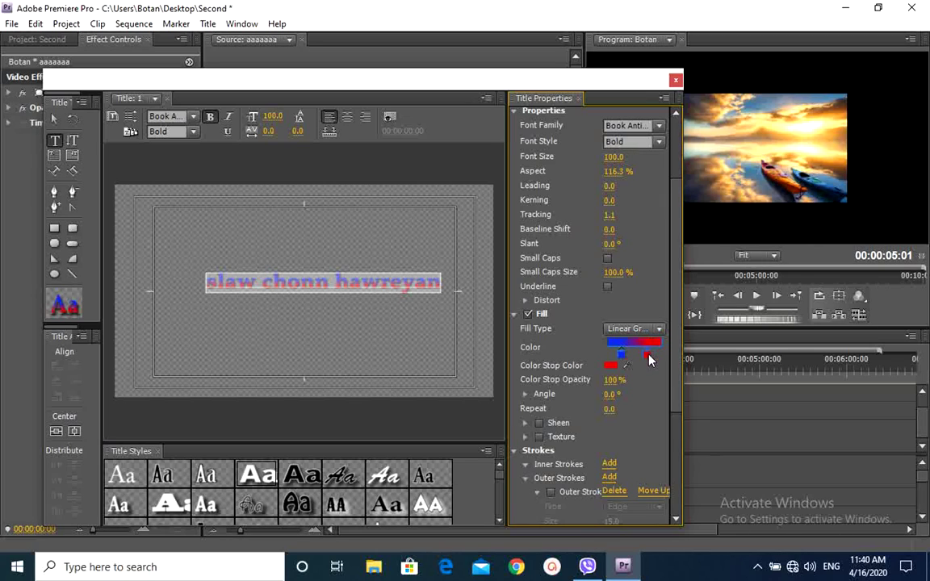
Step: Set the red gradient stop to bright green 22E718, keep Linear Gradient, and close the Titler
{"action": "double_click", "coordinate": [645, 357]}
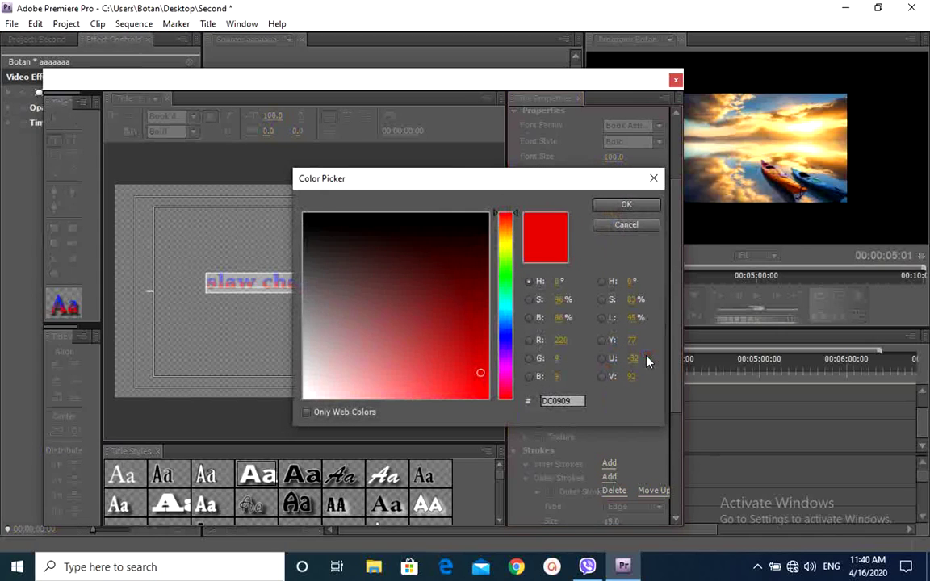
{"action": "left_click_drag", "start_coordinate": [509, 295], "coordinate": [505, 274]}
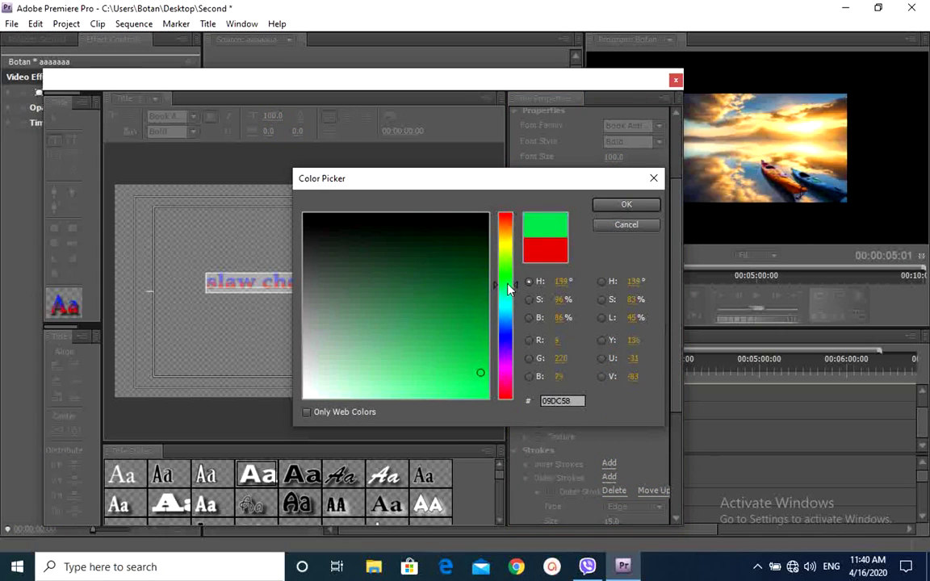
{"action": "left_click", "coordinate": [469, 382]}
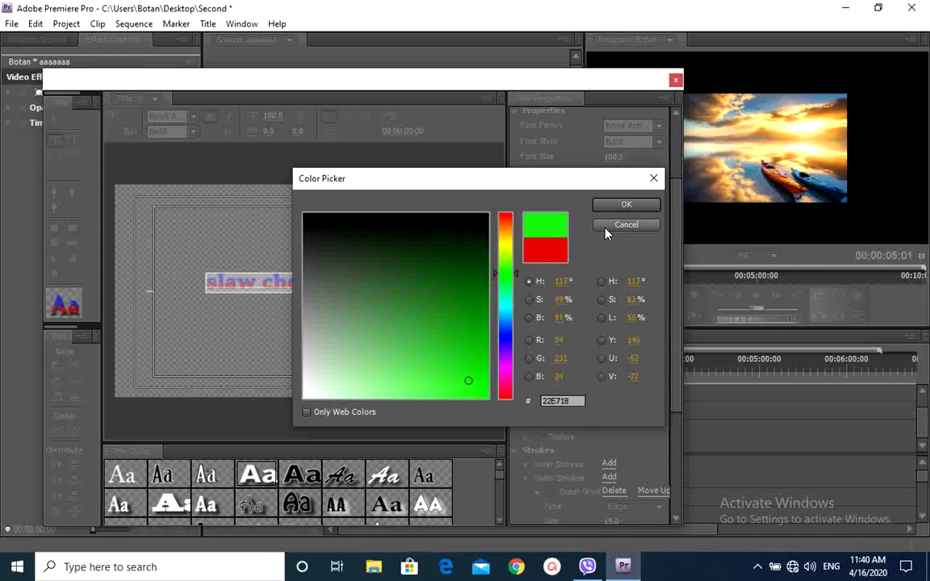
{"action": "left_click", "coordinate": [644, 204]}
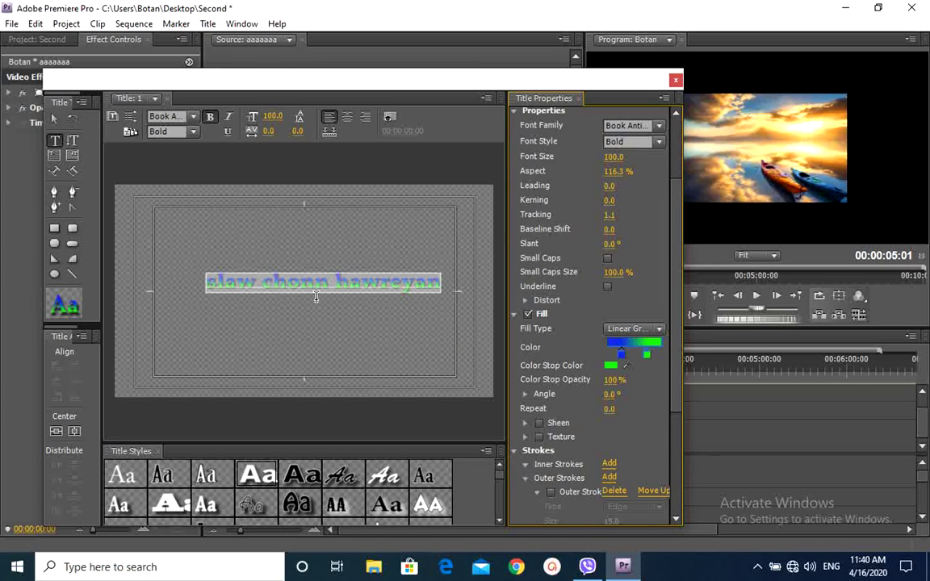
{"action": "left_click", "coordinate": [658, 329]}
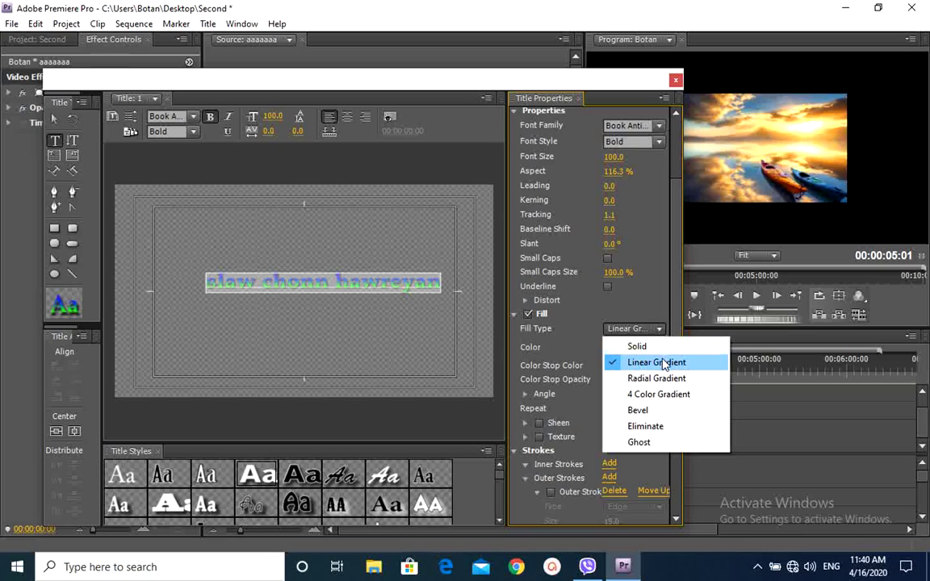
{"action": "left_click", "coordinate": [384, 307]}
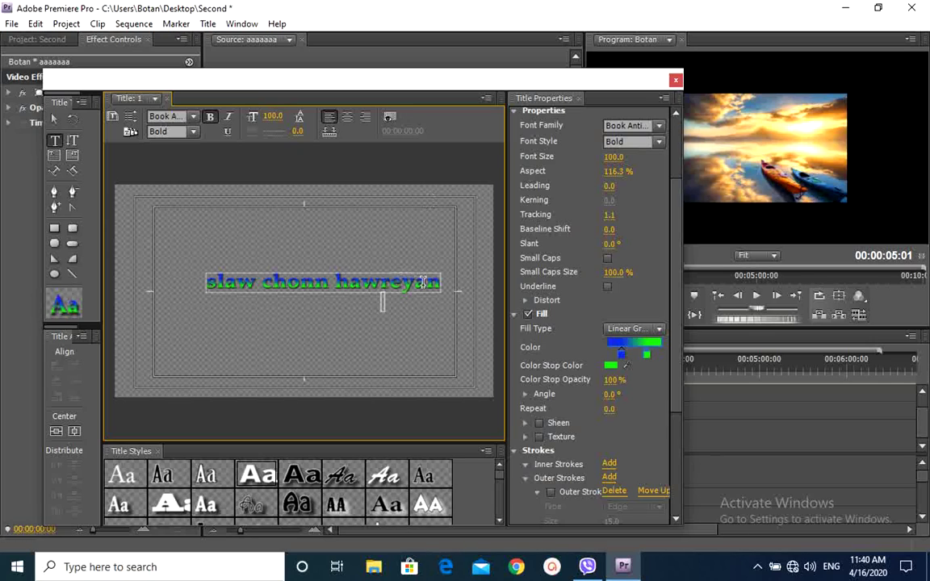
{"action": "left_click", "coordinate": [676, 82]}
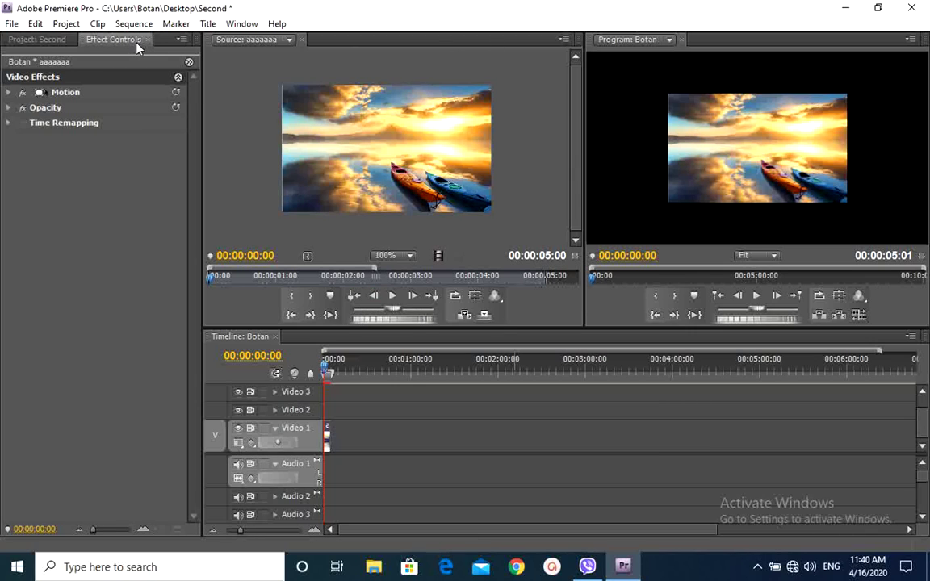
Step: Show the Project: Second bin listing Botan, aaaaaaa and title 1
{"action": "left_click", "coordinate": [32, 41]}
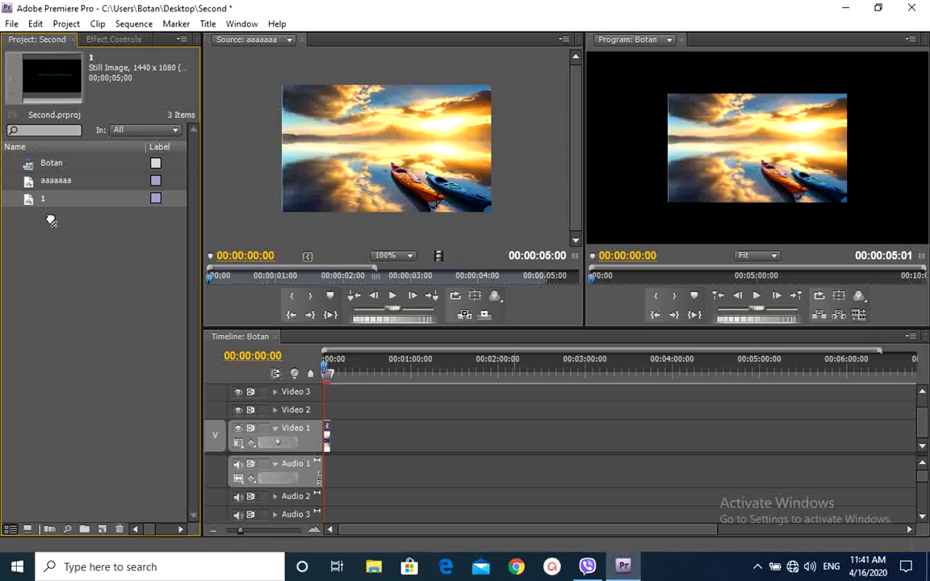
Step: Place title 1 on Video 2 at the start of the sequence and preview it
{"action": "left_click_drag", "start_coordinate": [379, 185], "coordinate": [321, 416]}
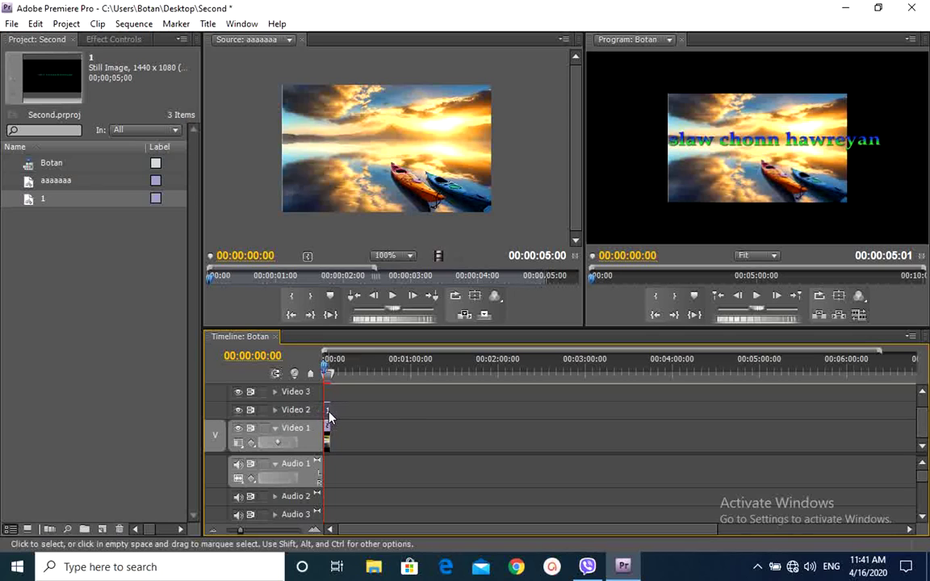
{"action": "left_click_drag", "start_coordinate": [327, 415], "coordinate": [324, 414]}
{"action": "left_click", "coordinate": [755, 295]}
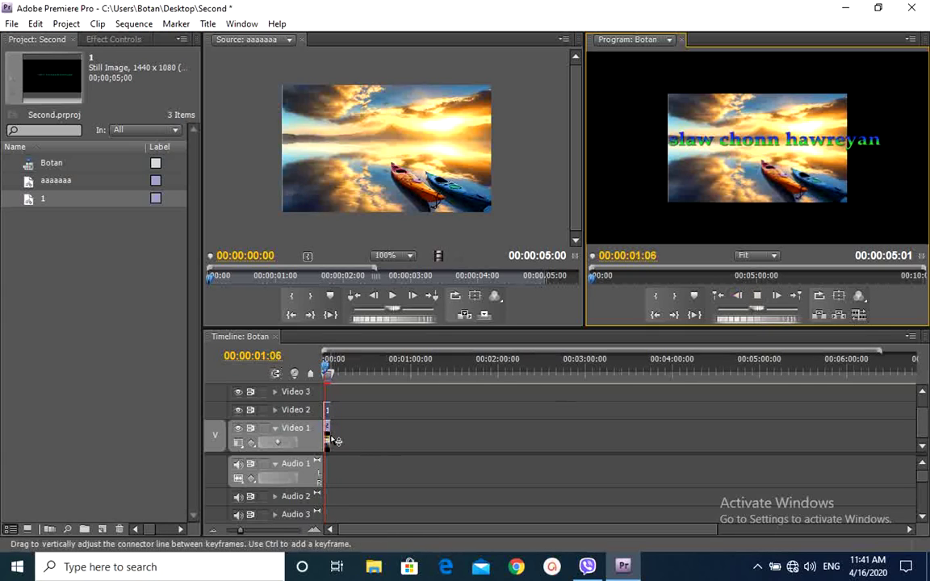
Step: Lengthen the kayak clip on Video 1 and stretch the title clip, then replay
{"action": "mouse_move", "coordinate": [329, 436]}
{"action": "left_mouse_down"}
{"action": "mouse_move", "coordinate": [351, 435]}
{"action": "mouse_move", "coordinate": [341, 436]}
{"action": "left_mouse_up"}
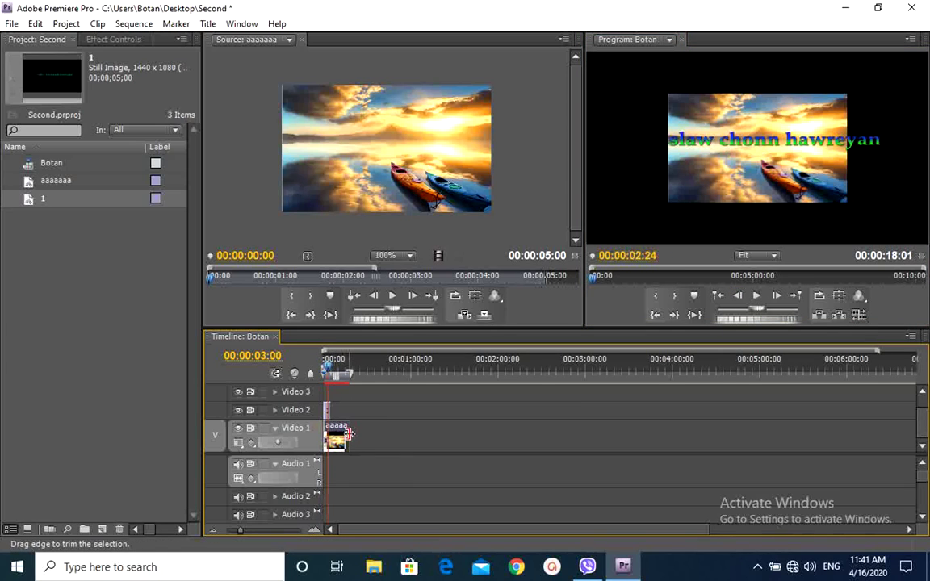
{"action": "left_click", "coordinate": [325, 373]}
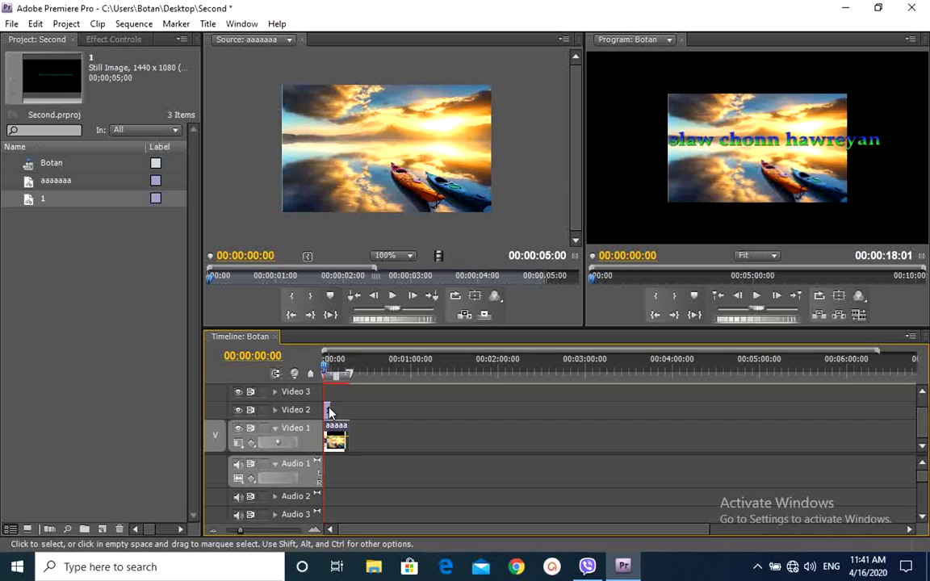
{"action": "left_click", "coordinate": [330, 409]}
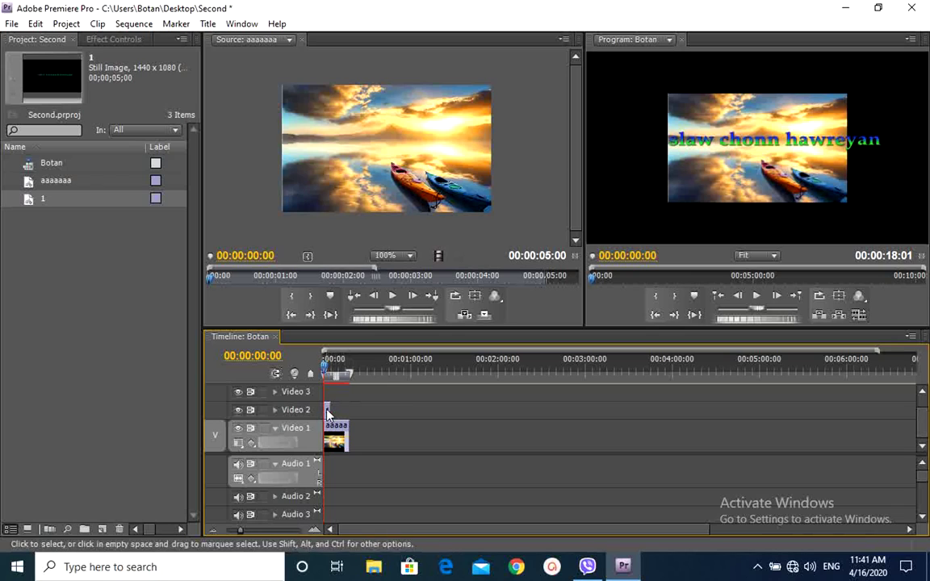
{"action": "left_click_drag", "start_coordinate": [327, 410], "coordinate": [327, 410]}
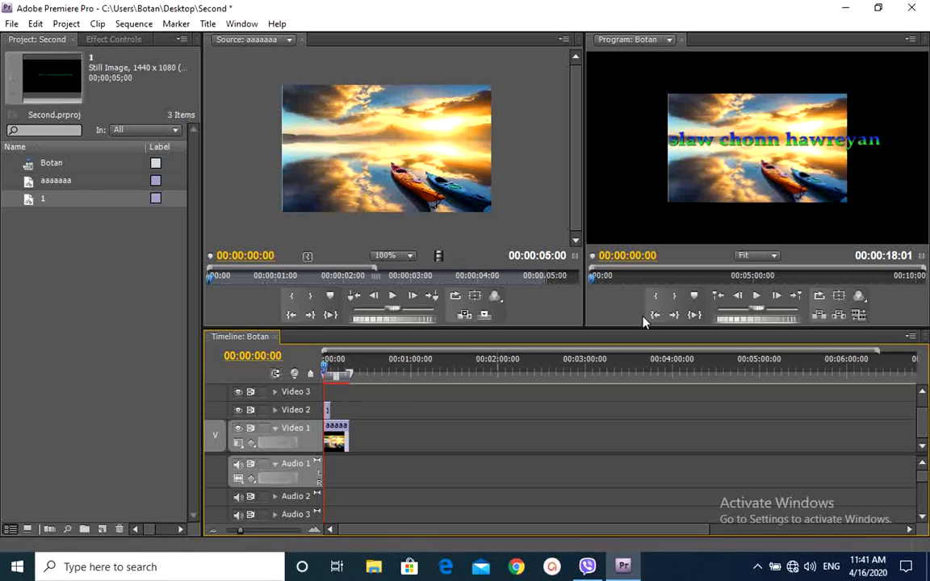
{"action": "left_click", "coordinate": [756, 296]}
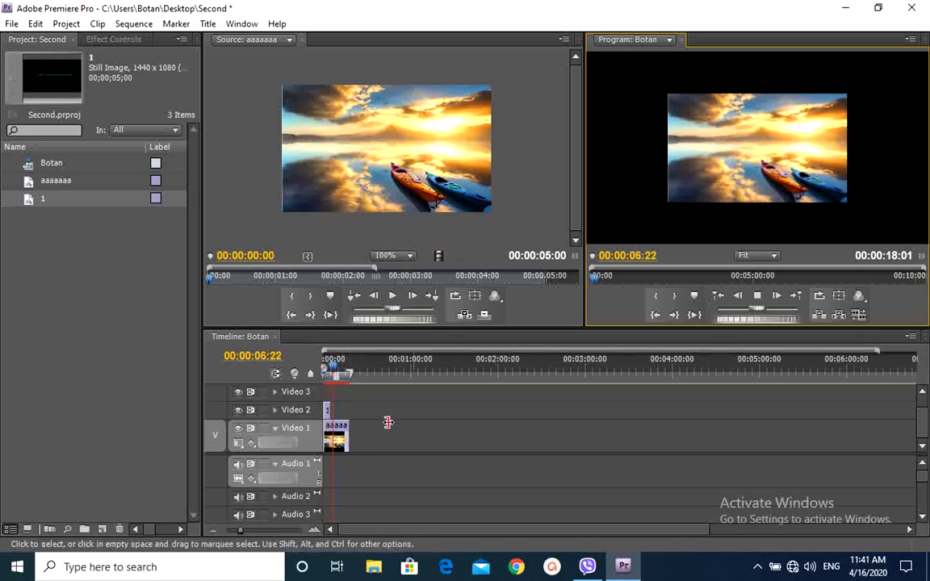
Step: Trim the kayak clip shorter and extend the Video 2 title to end with it, then preview
{"action": "left_click", "coordinate": [739, 296]}
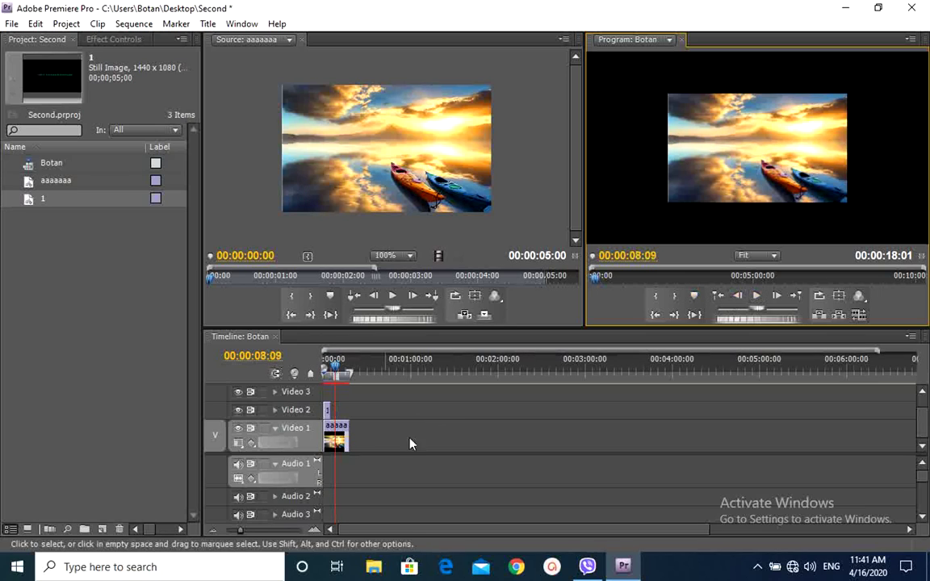
{"action": "left_click_drag", "start_coordinate": [347, 442], "coordinate": [336, 440]}
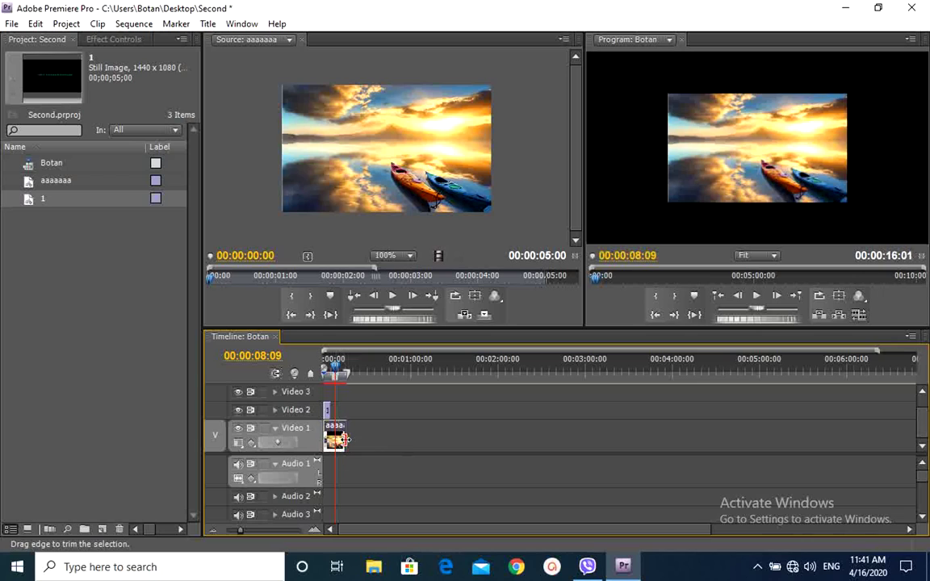
{"action": "left_click", "coordinate": [329, 413]}
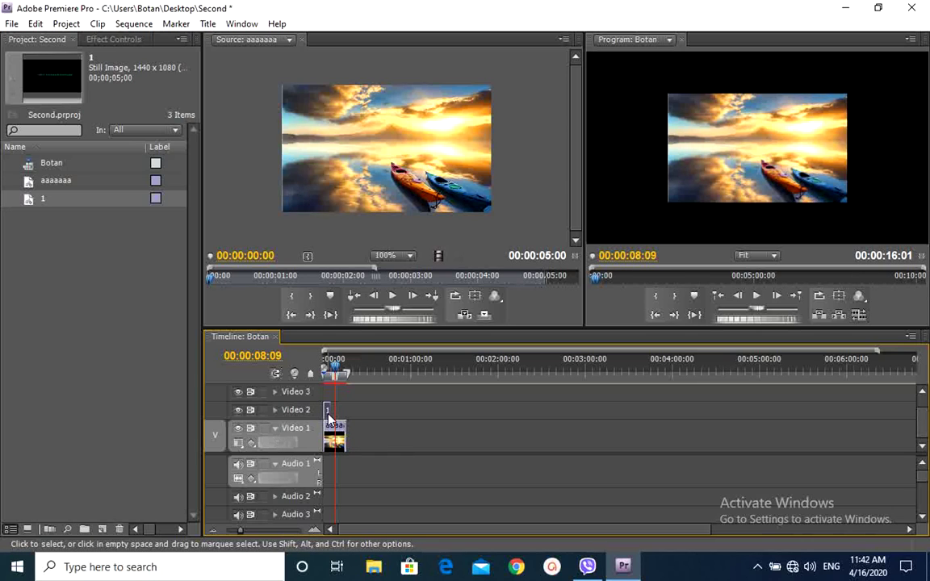
{"action": "left_click_drag", "start_coordinate": [330, 411], "coordinate": [346, 410]}
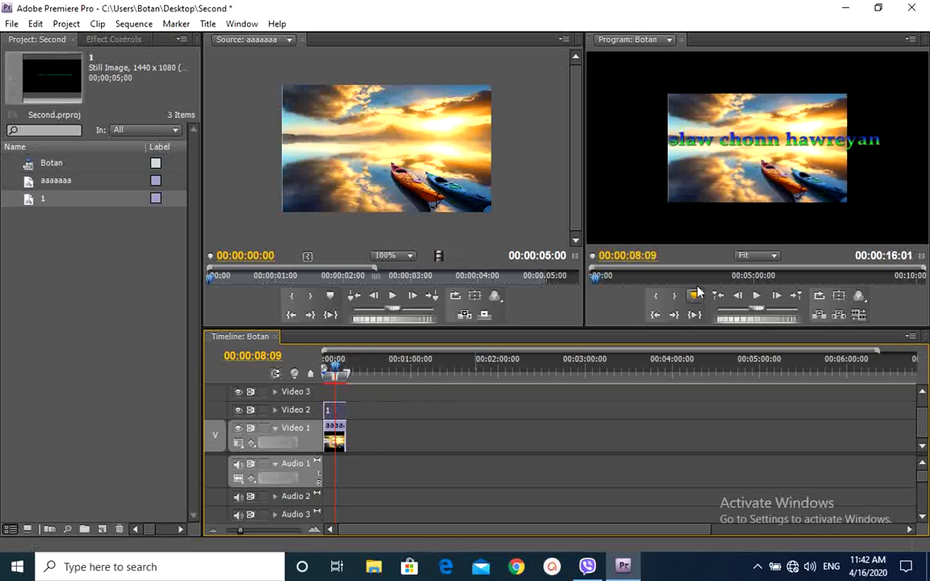
{"action": "left_click", "coordinate": [755, 296]}
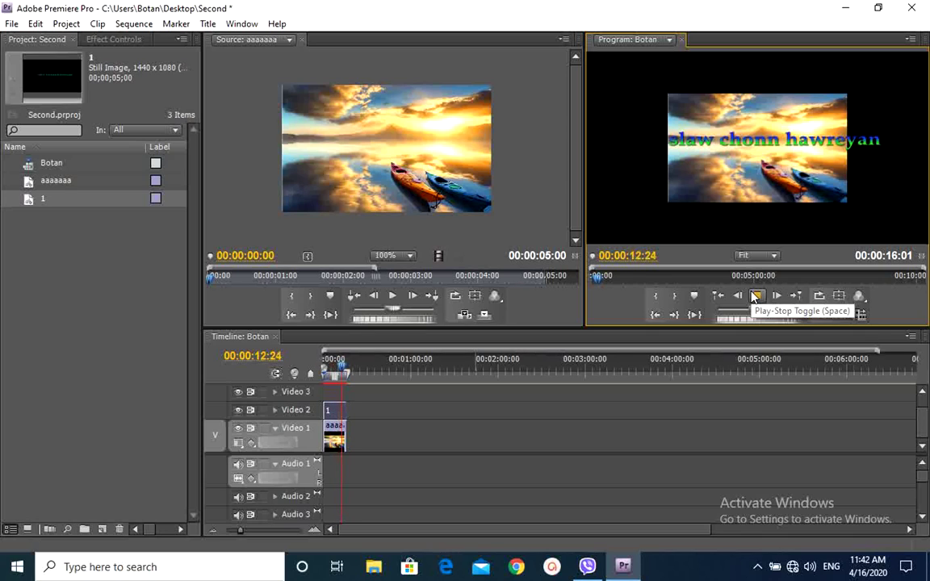
{"action": "left_click", "coordinate": [755, 296]}
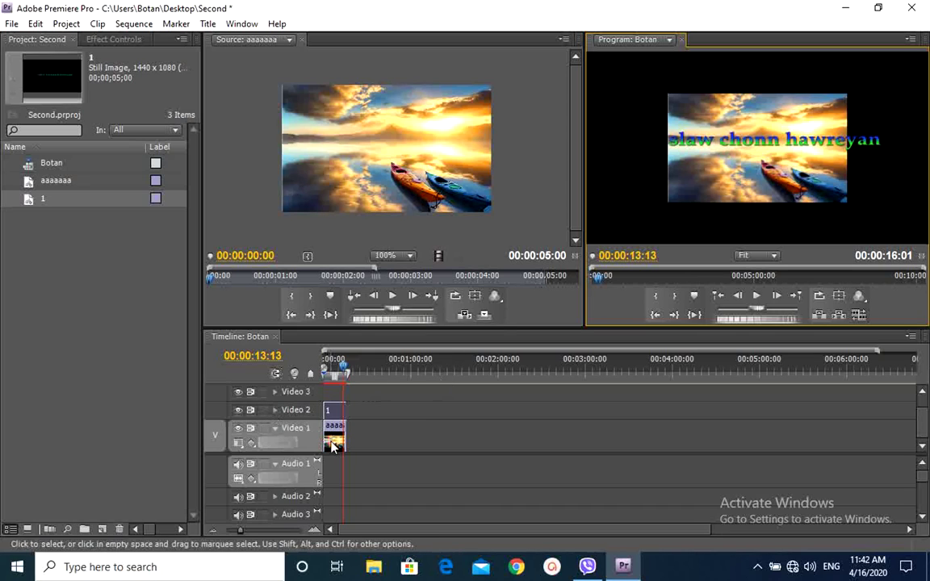
{"action": "left_click", "coordinate": [334, 410]}
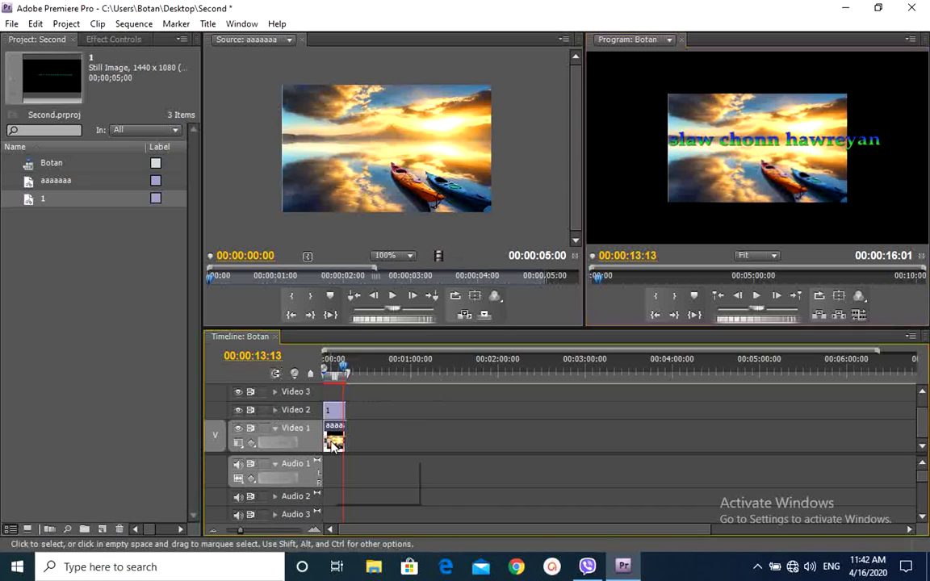
Step: Scale the kayak clip up in its Motion settings, through 300 and 450, to 500
{"action": "left_click", "coordinate": [112, 39]}
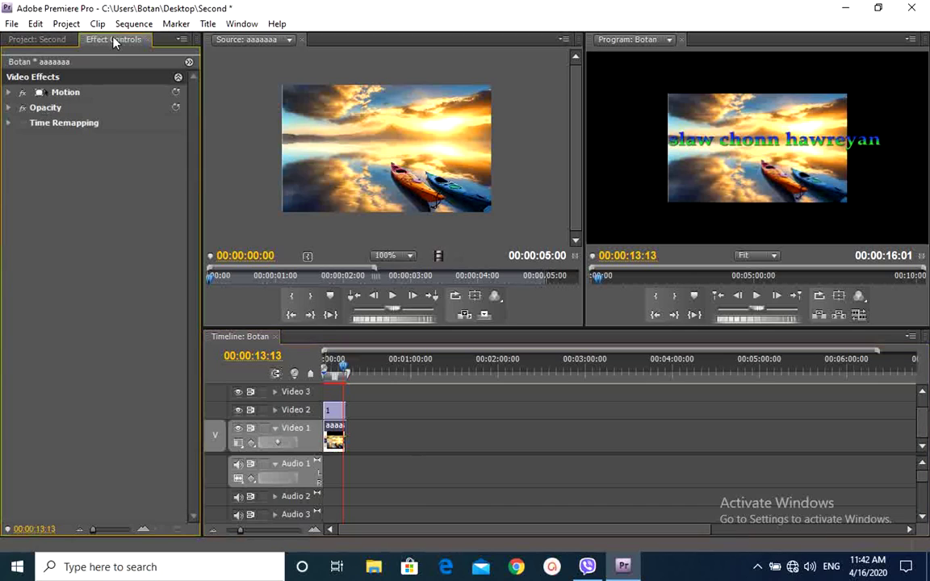
{"action": "left_click", "coordinate": [8, 92]}
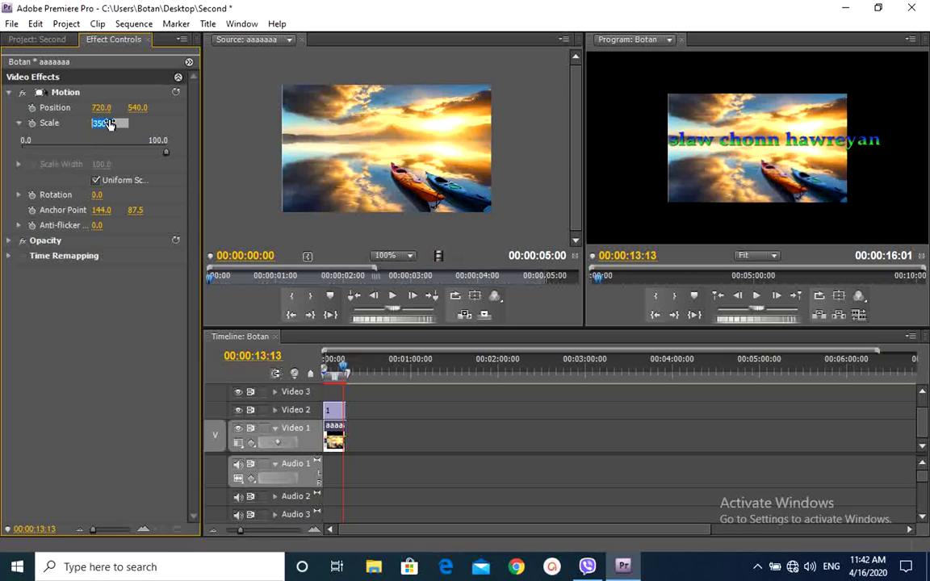
{"action": "type", "text": "3"}
{"action": "left_click", "coordinate": [97, 107]}
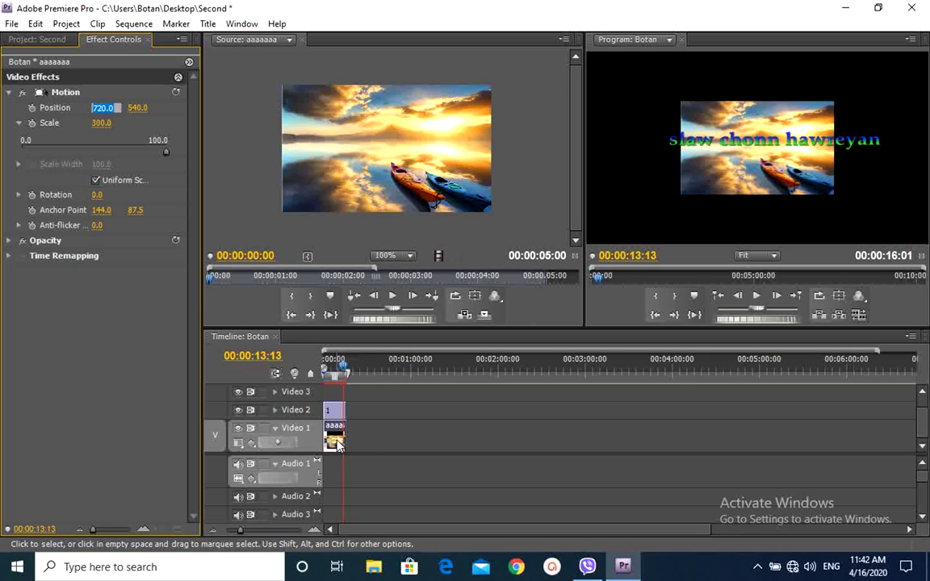
{"action": "left_click", "coordinate": [104, 125]}
{"action": "type", "text": "375"}
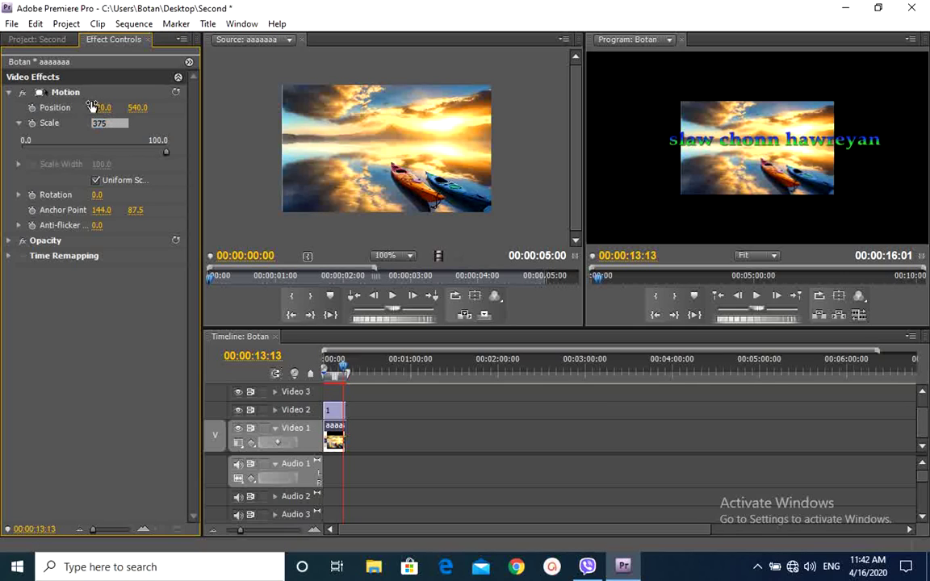
{"action": "left_click", "coordinate": [103, 108]}
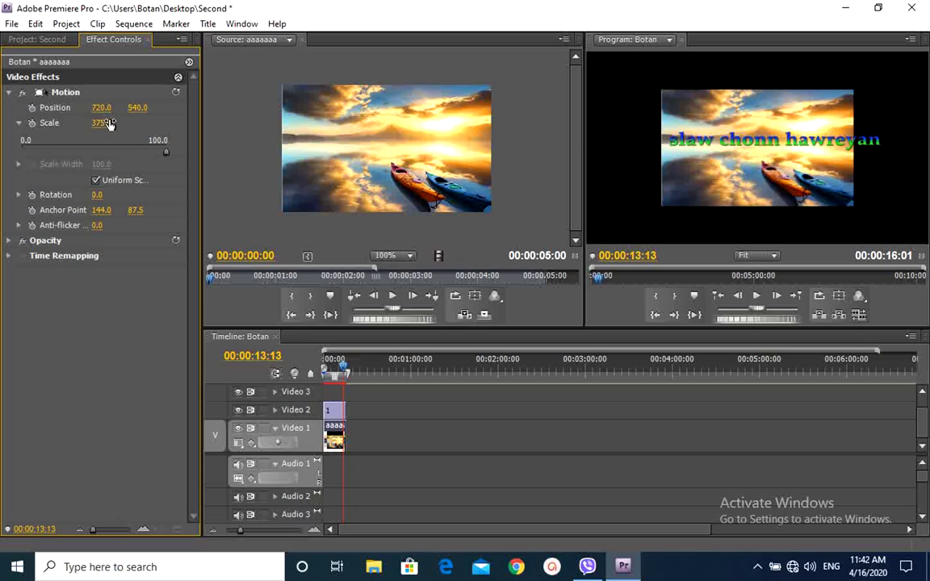
{"action": "type", "text": "450"}
{"action": "left_click", "coordinate": [102, 107]}
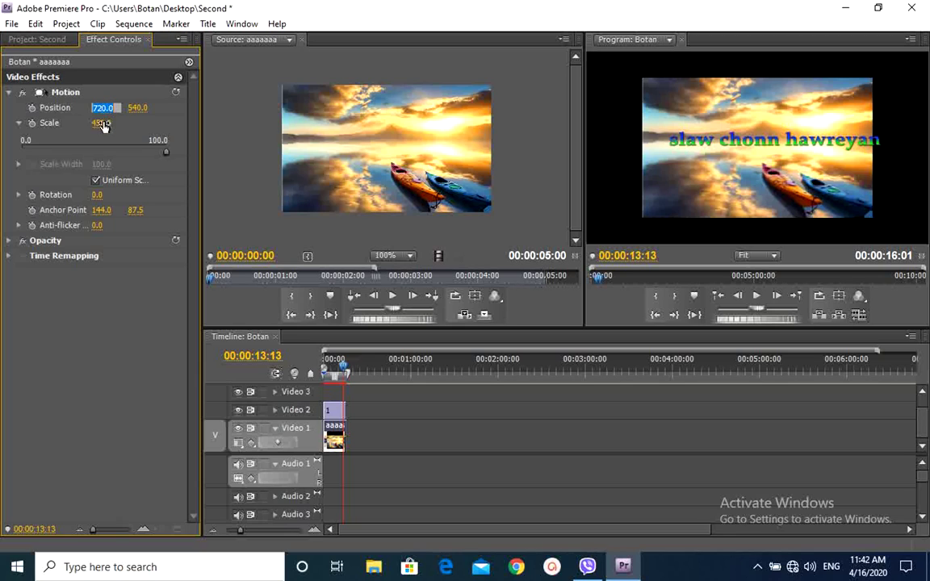
{"action": "left_click", "coordinate": [109, 123]}
{"action": "type", "text": "500"}
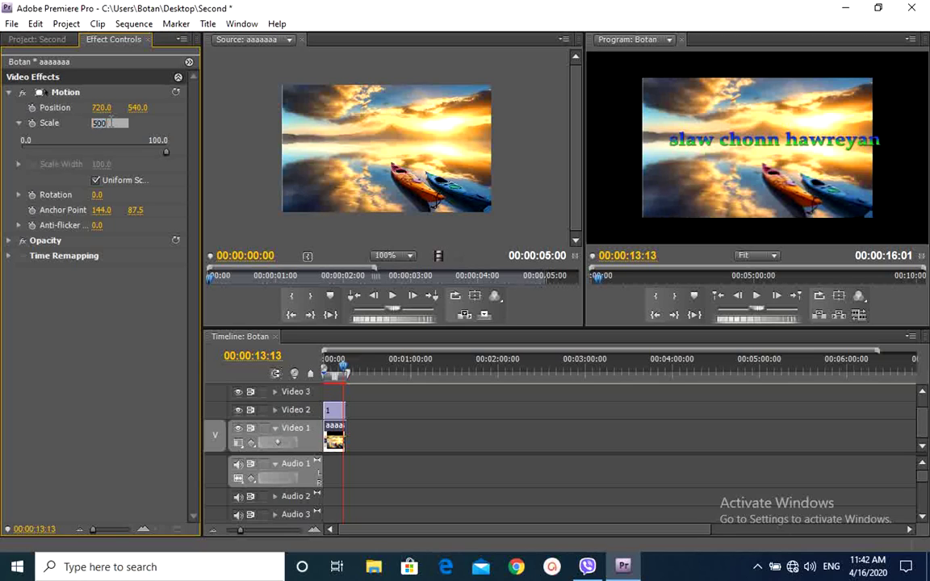
{"action": "left_click", "coordinate": [104, 108]}
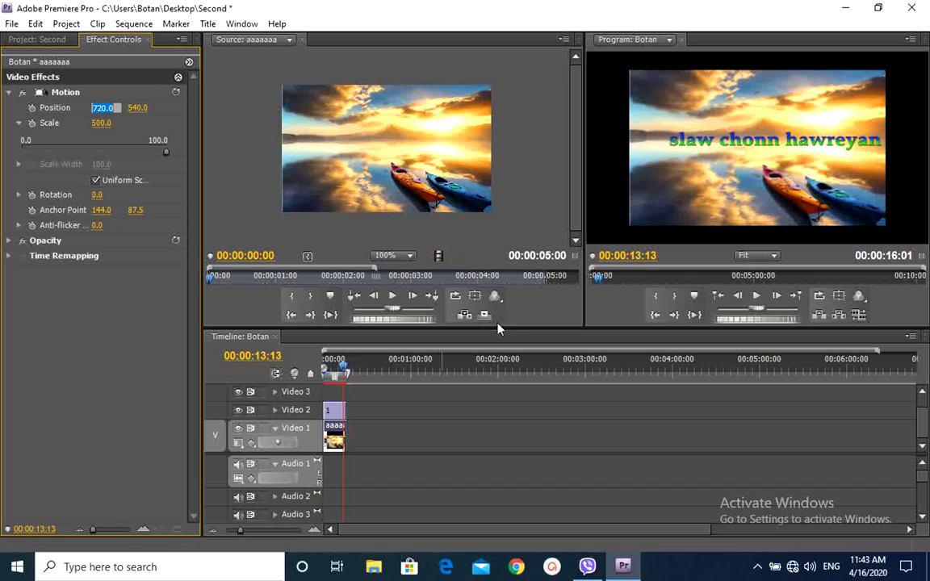
{"action": "left_click", "coordinate": [336, 414]}
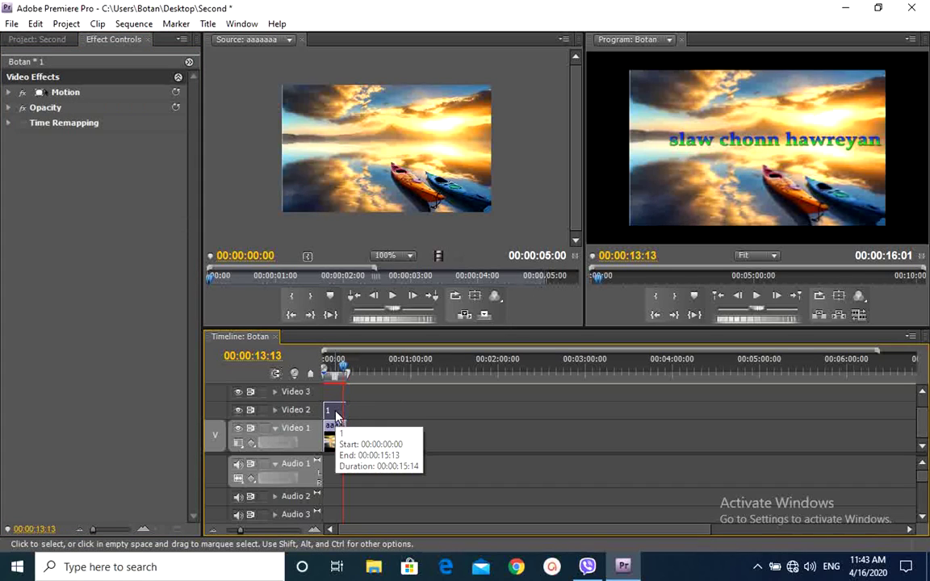
Step: Expand the title clip's Motion settings and set its scale to 150
{"action": "left_click", "coordinate": [9, 93]}
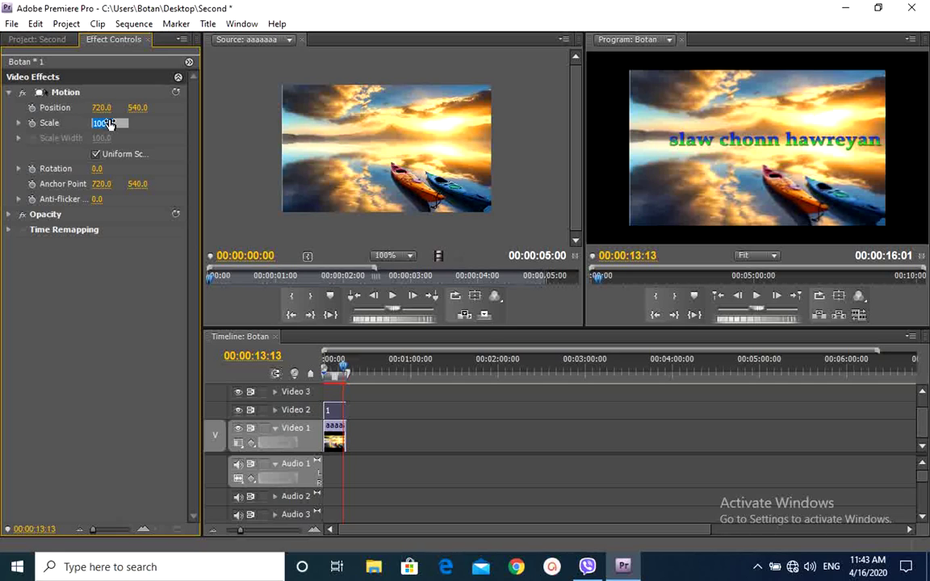
{"action": "type", "text": "250"}
{"action": "key", "text": "BackSpace"}
{"action": "key", "text": "BackSpace"}
{"action": "key", "text": "BackSpace"}
{"action": "type", "text": "1"}
{"action": "type", "text": "50"}
{"action": "left_click", "coordinate": [105, 108]}
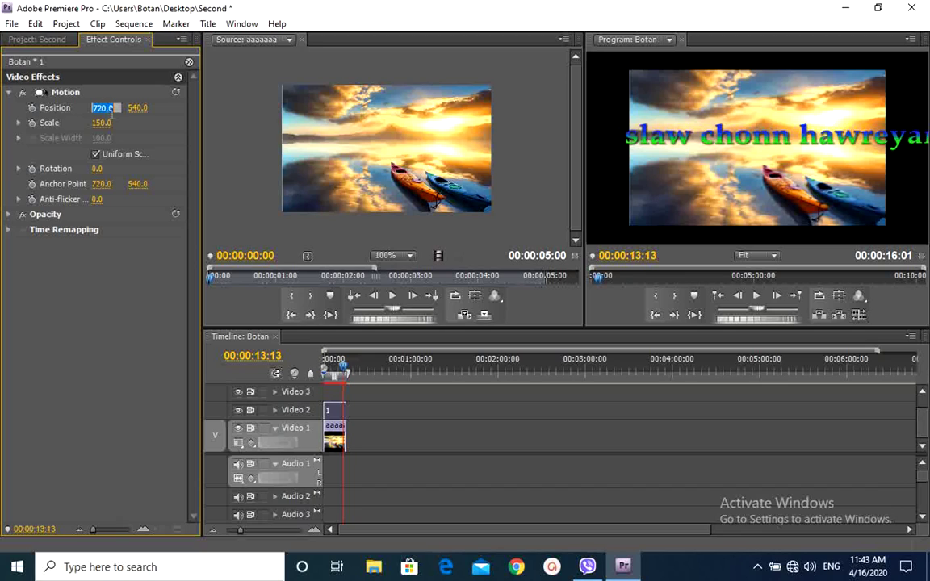
{"action": "left_click", "coordinate": [108, 123]}
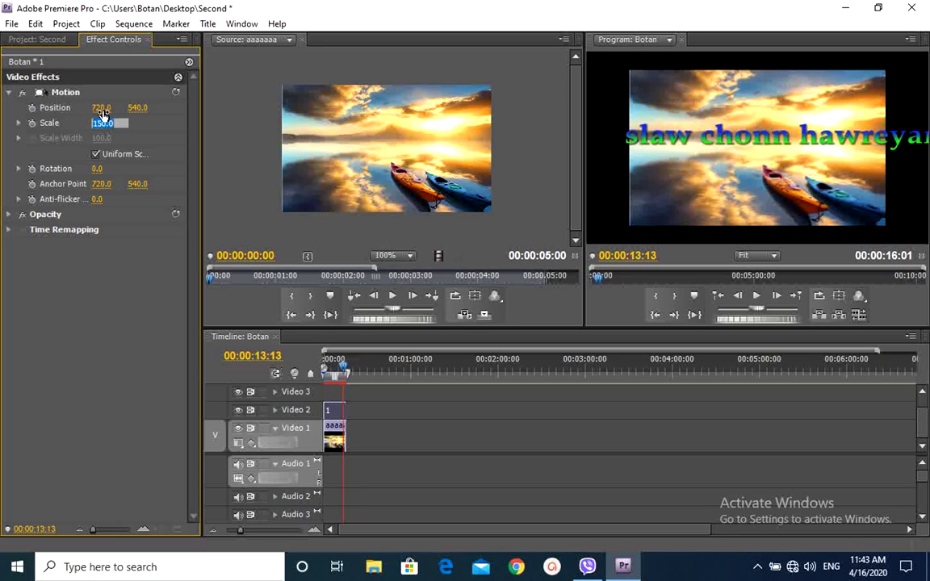
Step: Move the title's horizontal position to 800, then to 600, so it fits in frame
{"action": "left_click", "coordinate": [102, 108]}
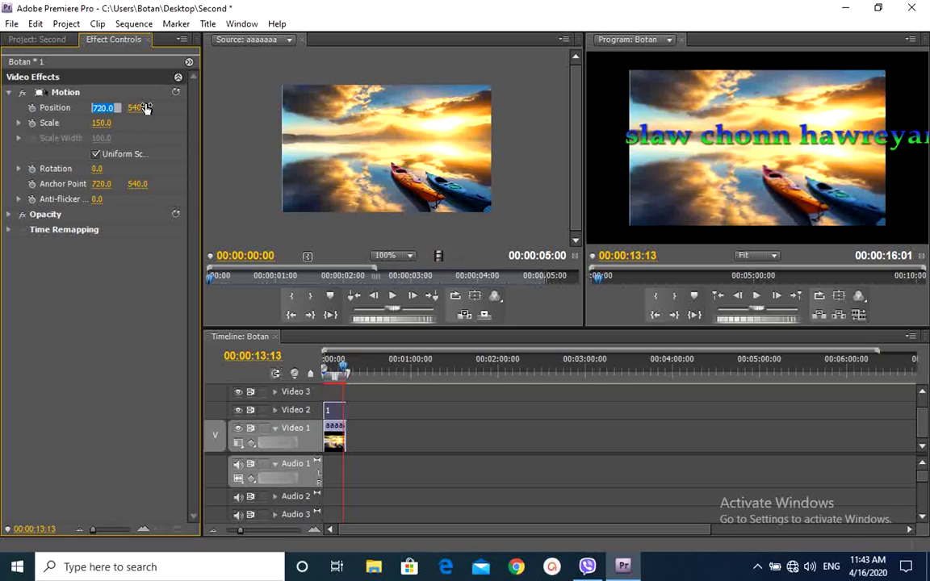
{"action": "type", "text": "800"}
{"action": "key", "text": "Return"}
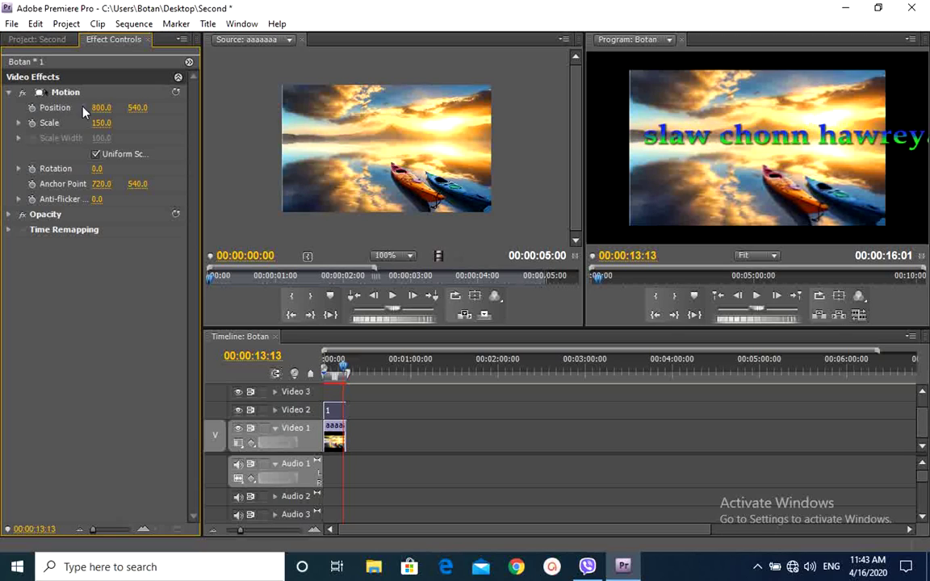
{"action": "left_click", "coordinate": [100, 107]}
{"action": "type", "text": "600"}
{"action": "key", "text": "Return"}
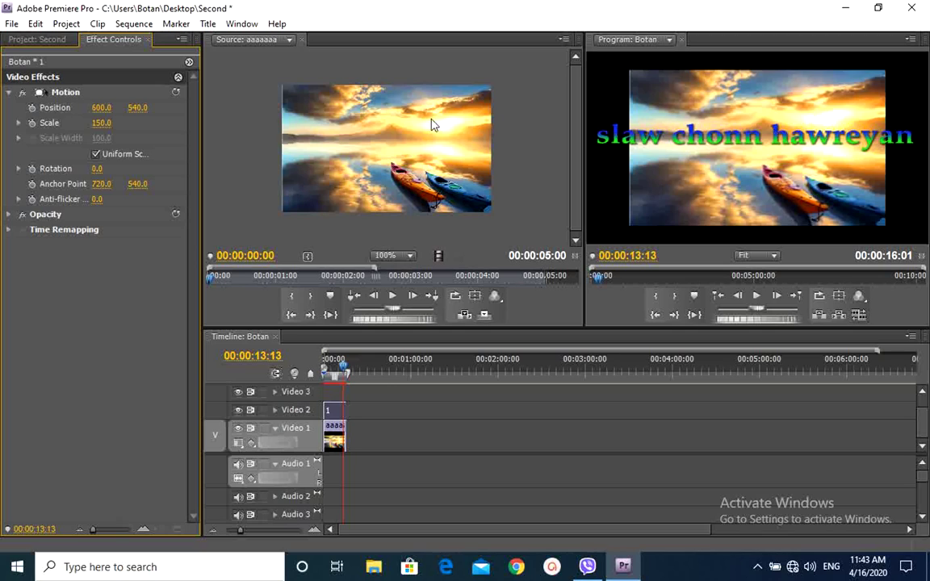
{"action": "left_click", "coordinate": [19, 139]}
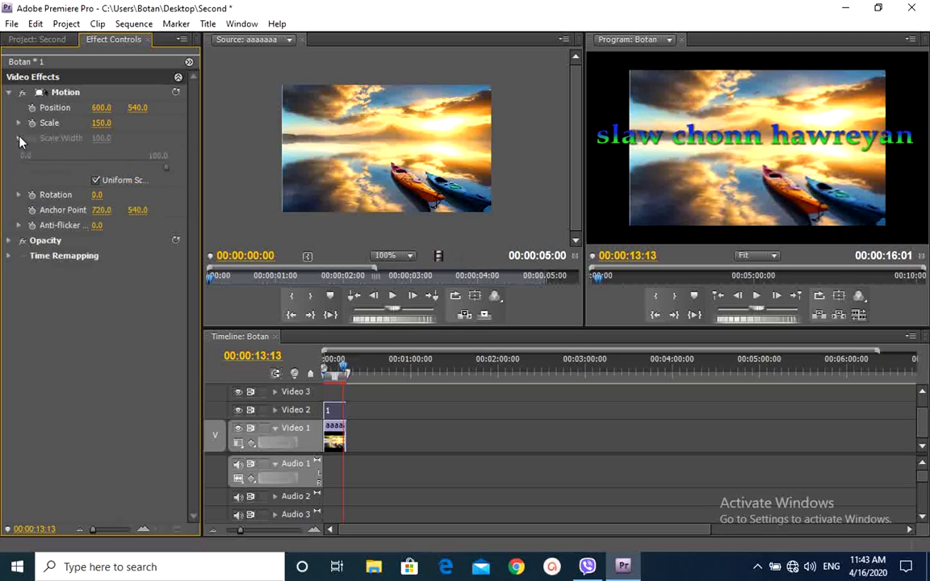
{"action": "left_click", "coordinate": [19, 139]}
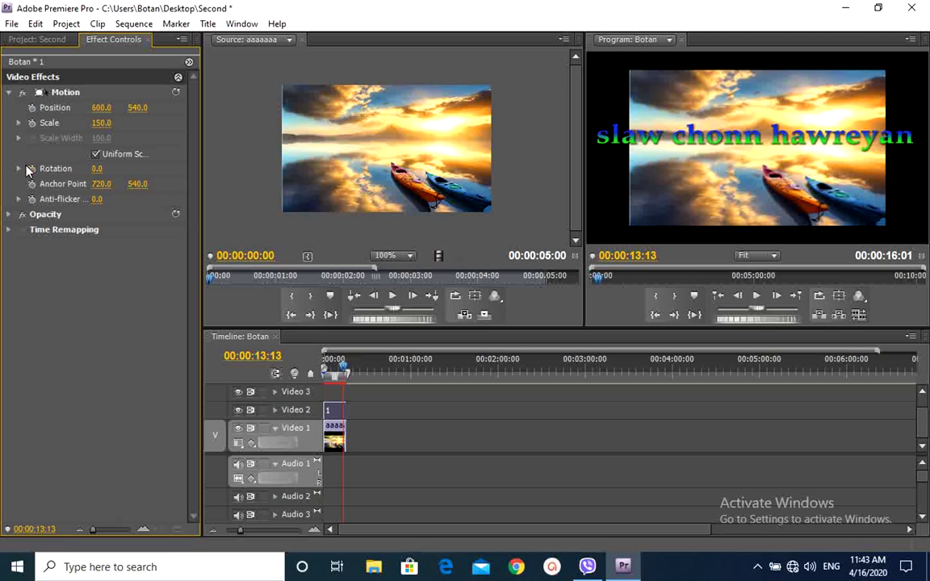
Step: Rotate the title to 1x18.4° and set its anchor point to 750, 600
{"action": "left_click", "coordinate": [19, 169]}
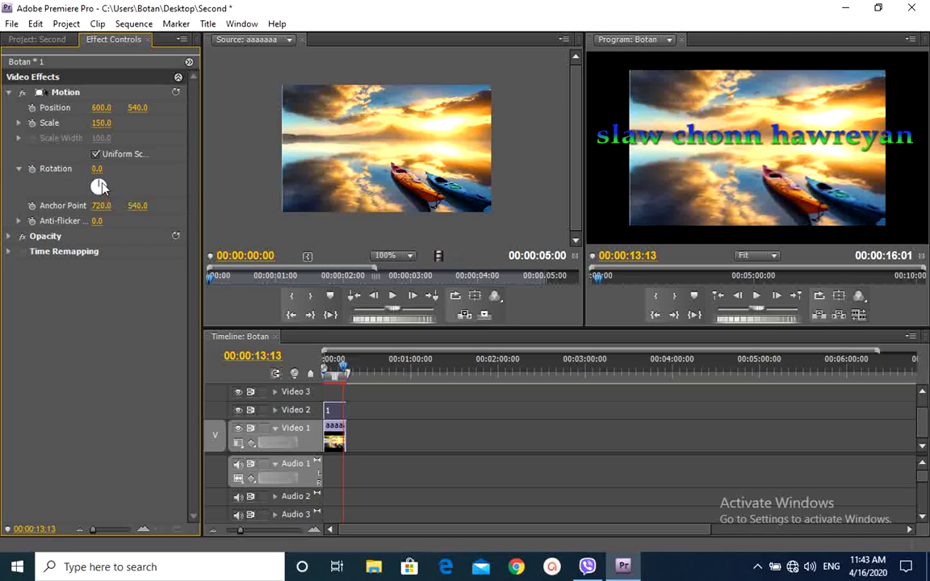
{"action": "mouse_move", "coordinate": [99, 187]}
{"action": "left_mouse_down"}
{"action": "mouse_move", "coordinate": [96, 194]}
{"action": "mouse_move", "coordinate": [100, 186]}
{"action": "left_mouse_up"}
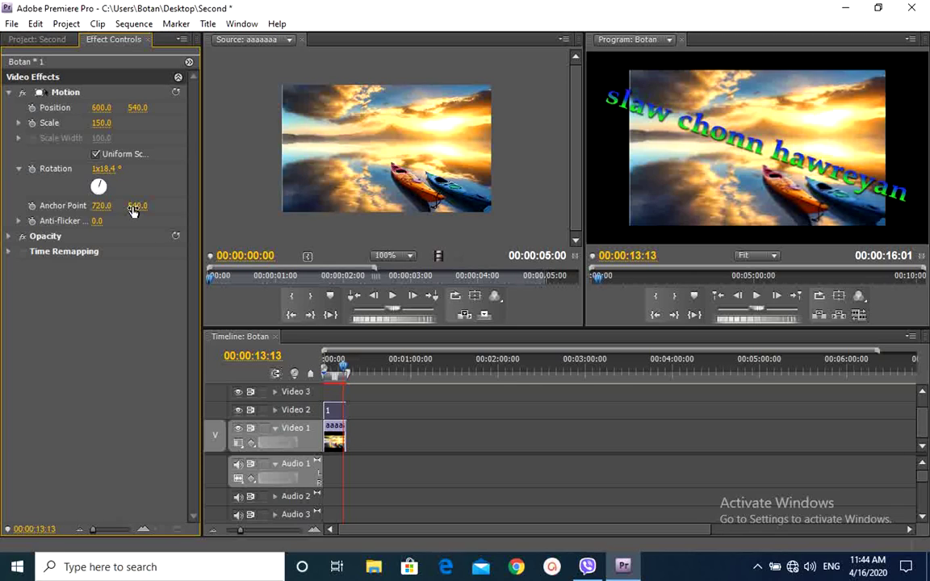
{"action": "left_click", "coordinate": [103, 205]}
{"action": "type", "text": "600"}
{"action": "left_click", "coordinate": [138, 206]}
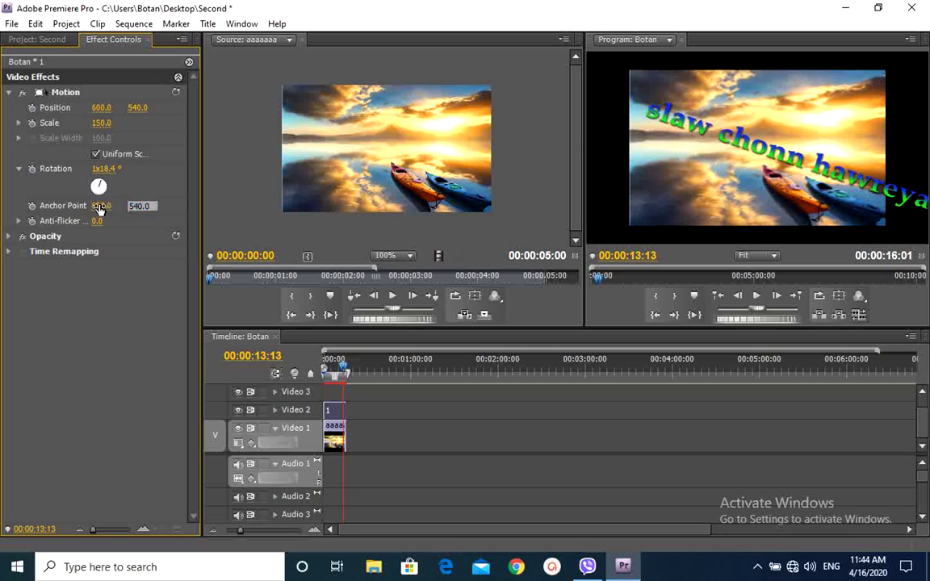
{"action": "left_click", "coordinate": [104, 205]}
{"action": "type", "text": "7"}
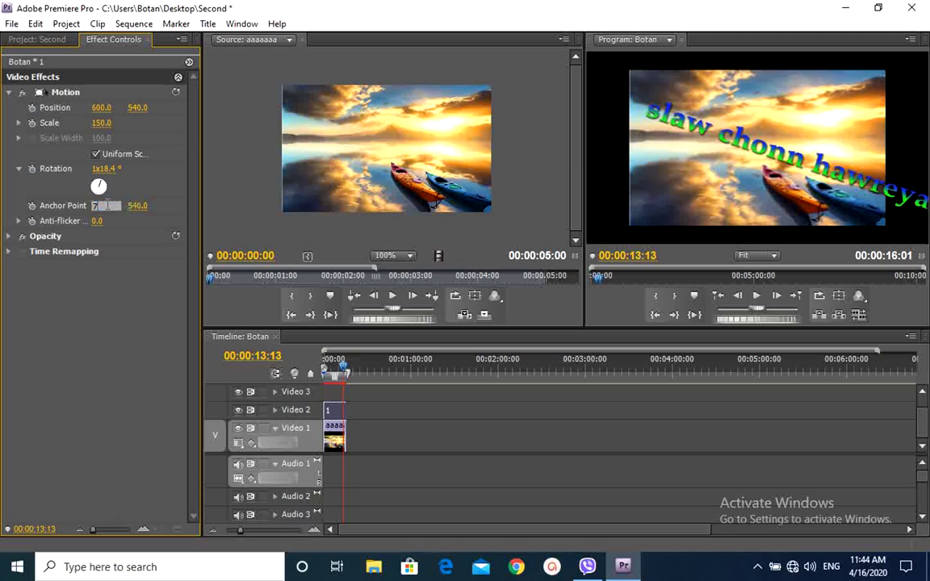
{"action": "type", "text": "50"}
{"action": "left_click", "coordinate": [139, 206]}
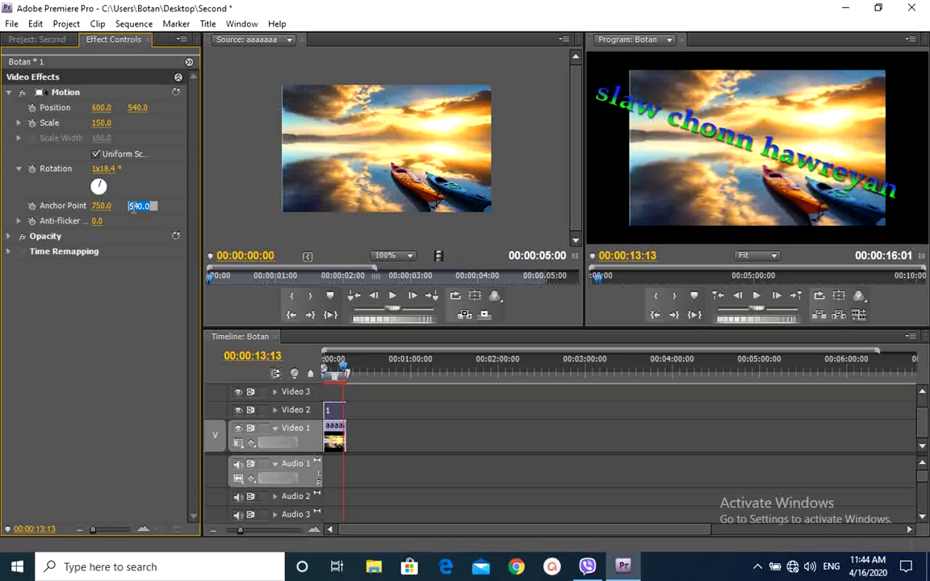
{"action": "type", "text": "600"}
{"action": "left_click", "coordinate": [103, 206]}
{"action": "double_click", "coordinate": [104, 205]}
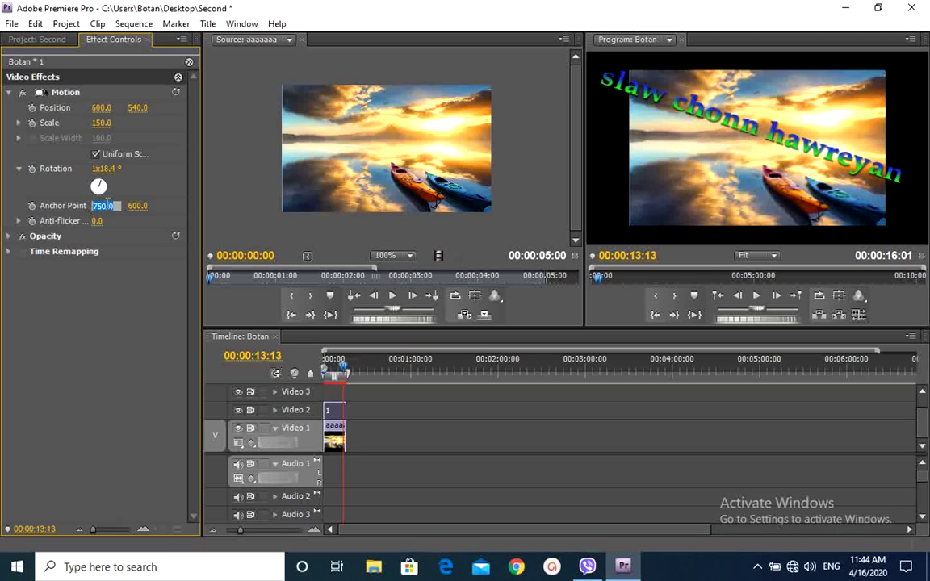
Step: Try the title's anchor point Y at 400, then at 300
{"action": "left_click", "coordinate": [139, 206]}
{"action": "type", "text": "400"}
{"action": "key", "text": "Return"}
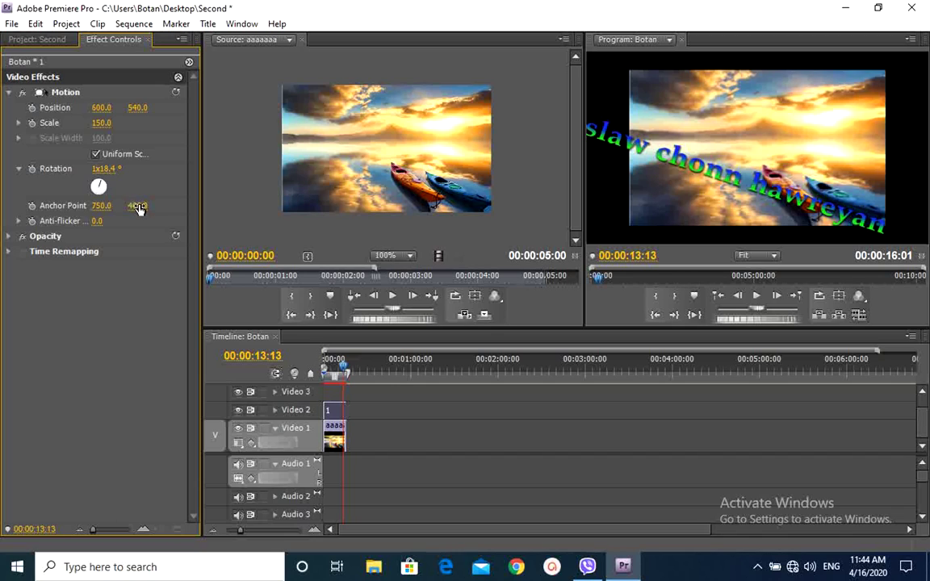
{"action": "left_click", "coordinate": [137, 206]}
{"action": "type", "text": "3"}
{"action": "type", "text": "00"}
{"action": "left_click", "coordinate": [104, 206]}
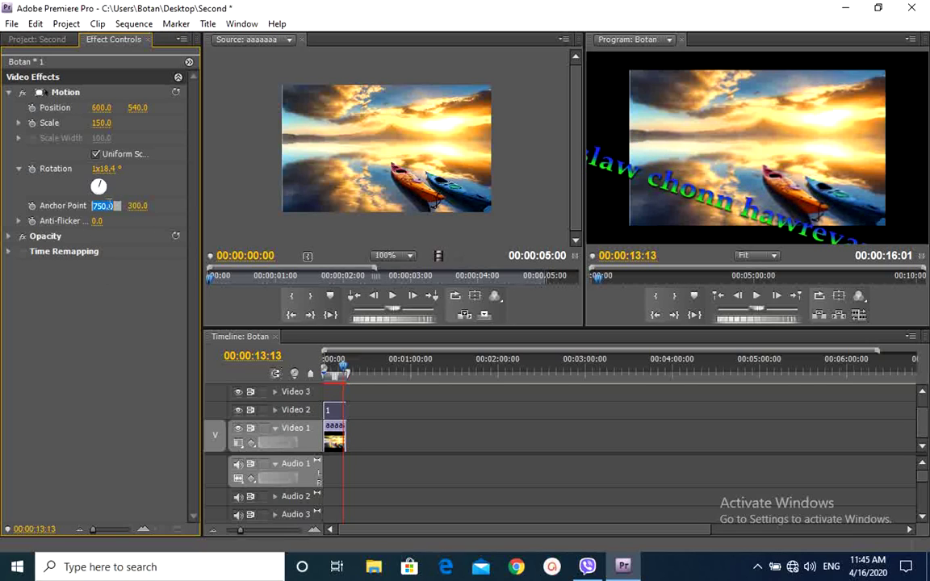
Step: Rotate the title to 22.6° and set anchor point Y to 500
{"action": "left_click_drag", "start_coordinate": [102, 185], "coordinate": [99, 186]}
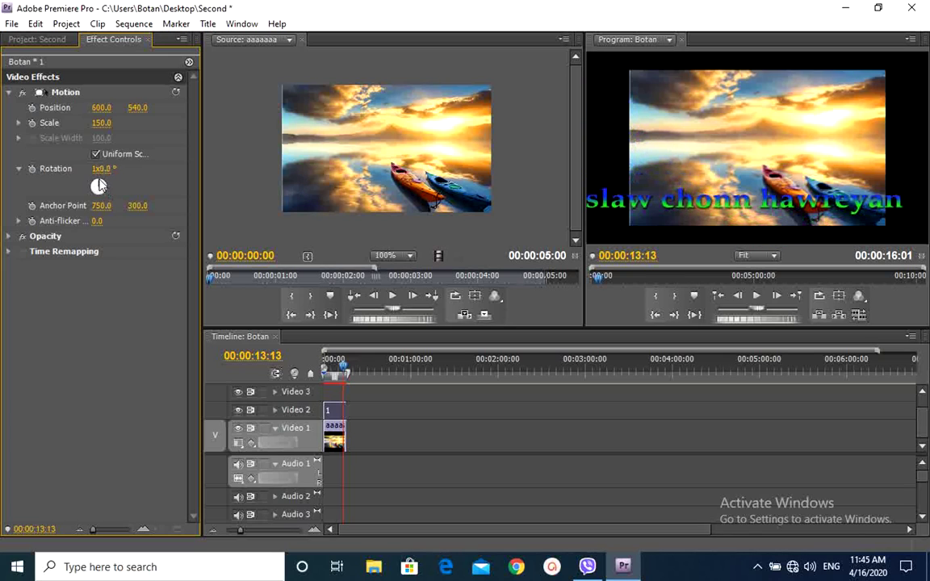
{"action": "left_click_drag", "start_coordinate": [99, 183], "coordinate": [101, 184]}
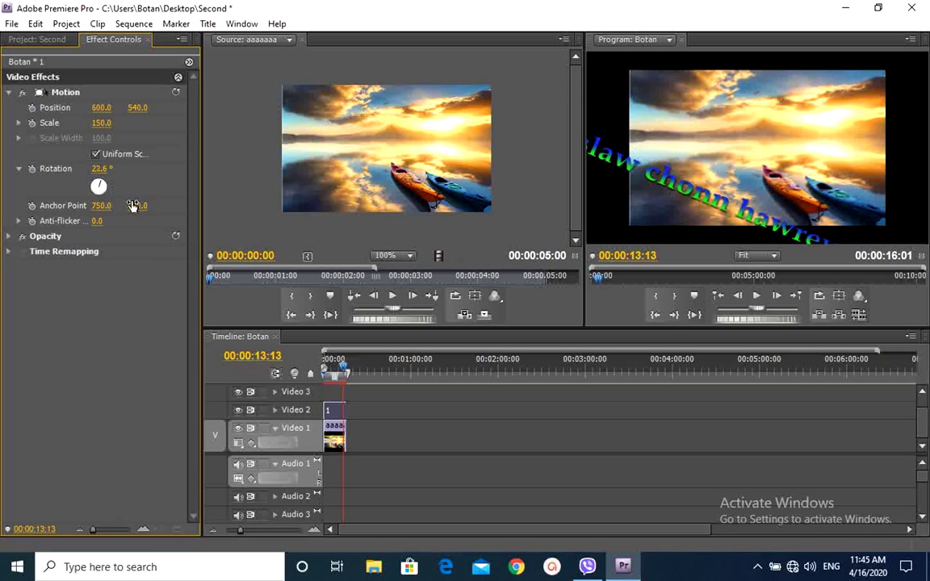
{"action": "left_click", "coordinate": [134, 206]}
{"action": "type", "text": "500"}
{"action": "left_click", "coordinate": [103, 205]}
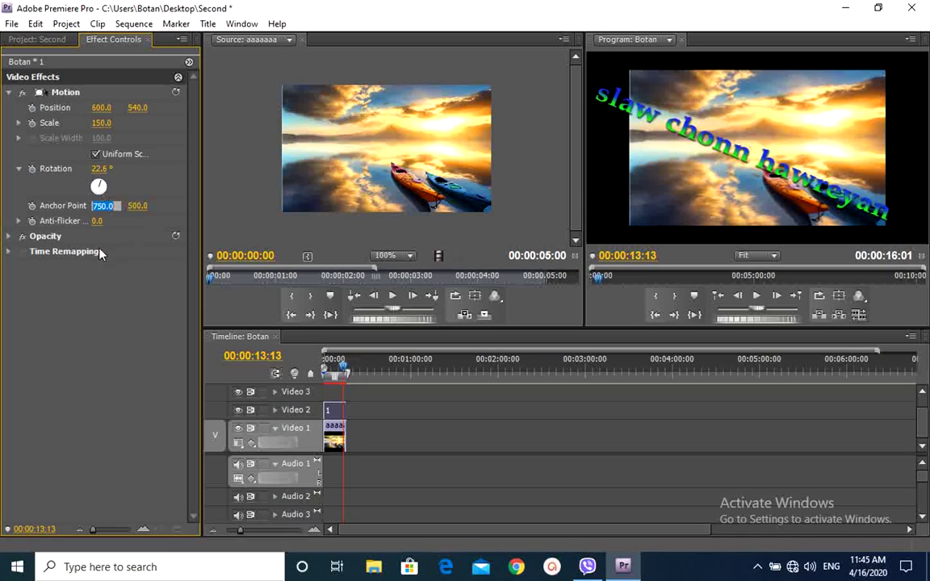
{"action": "left_click", "coordinate": [10, 237]}
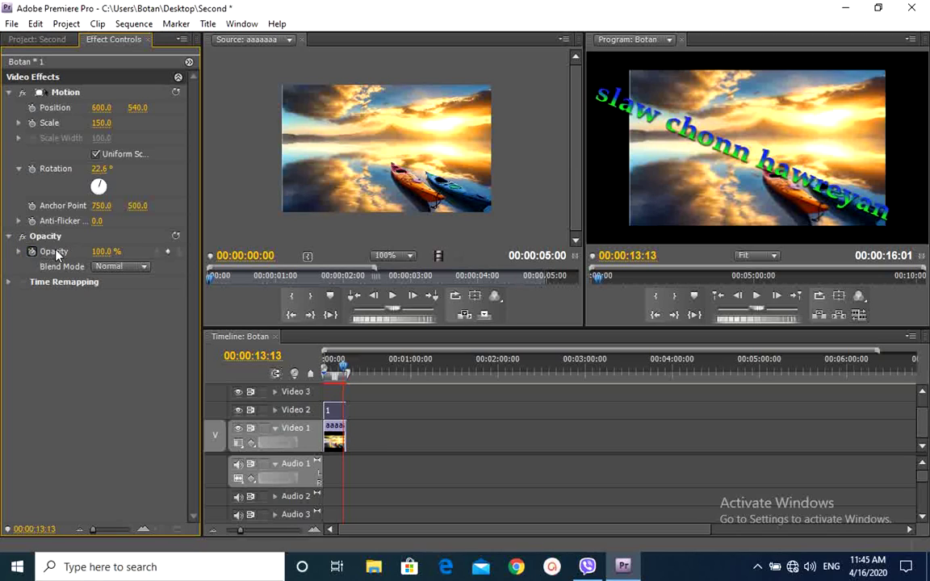
Step: Preview the title in Dissolve, Darken, Multiply, Color Burn and Linear Burn blend modes
{"action": "left_click", "coordinate": [144, 270]}
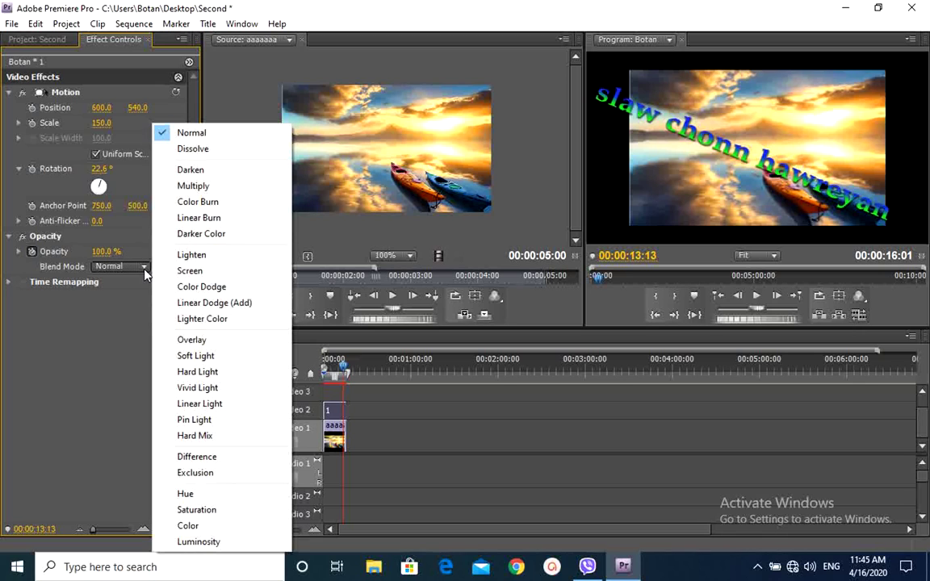
{"action": "left_click", "coordinate": [202, 152]}
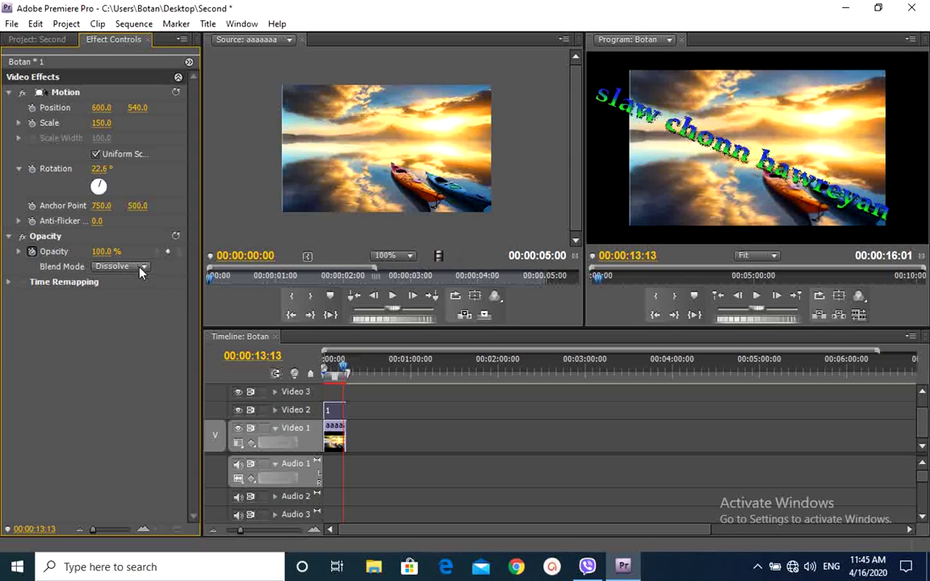
{"action": "left_click", "coordinate": [142, 267]}
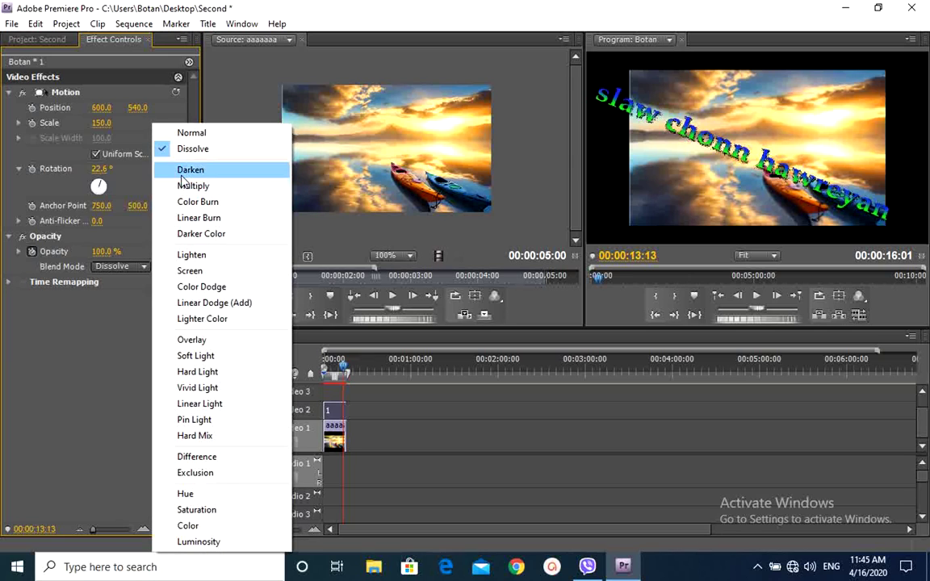
{"action": "left_click", "coordinate": [186, 170]}
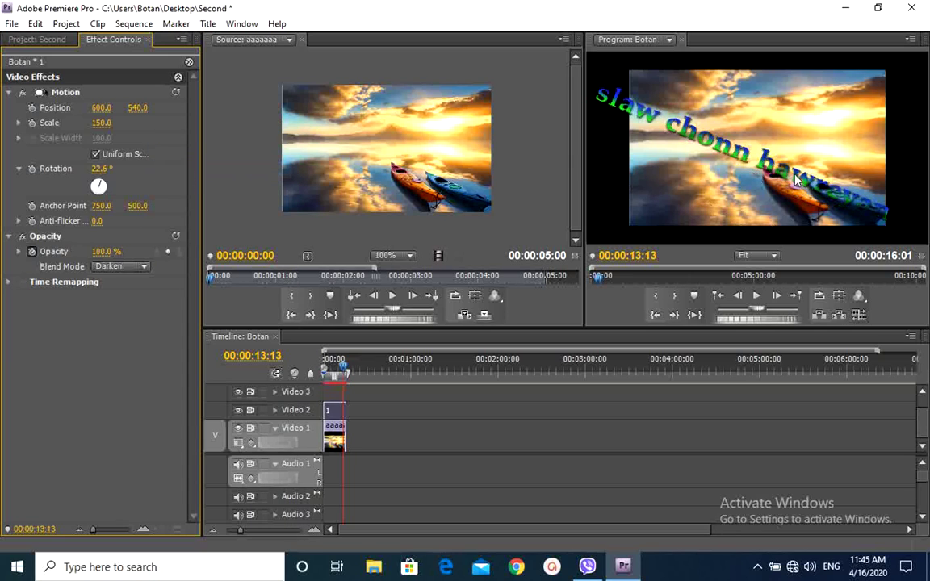
{"action": "left_click", "coordinate": [142, 267]}
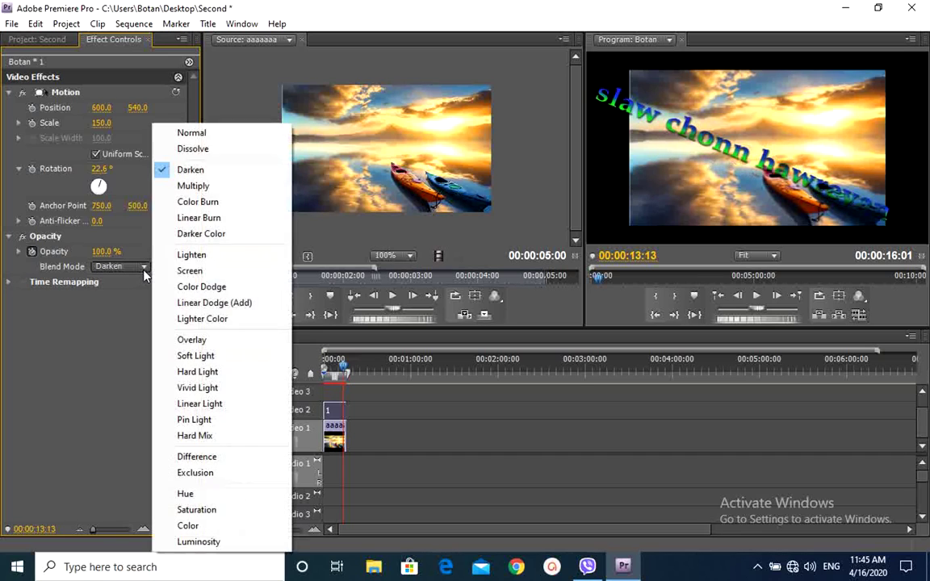
{"action": "left_click", "coordinate": [195, 190]}
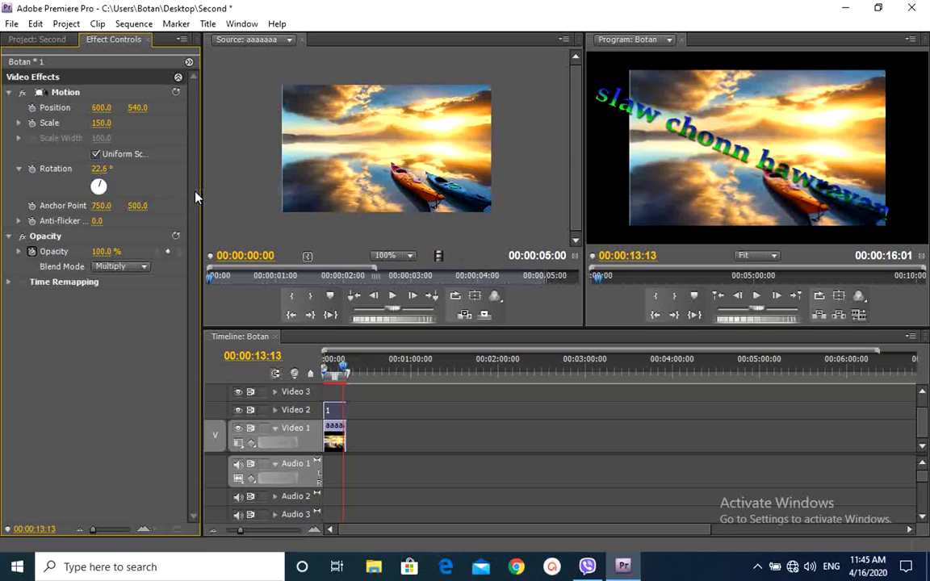
{"action": "left_click", "coordinate": [145, 266]}
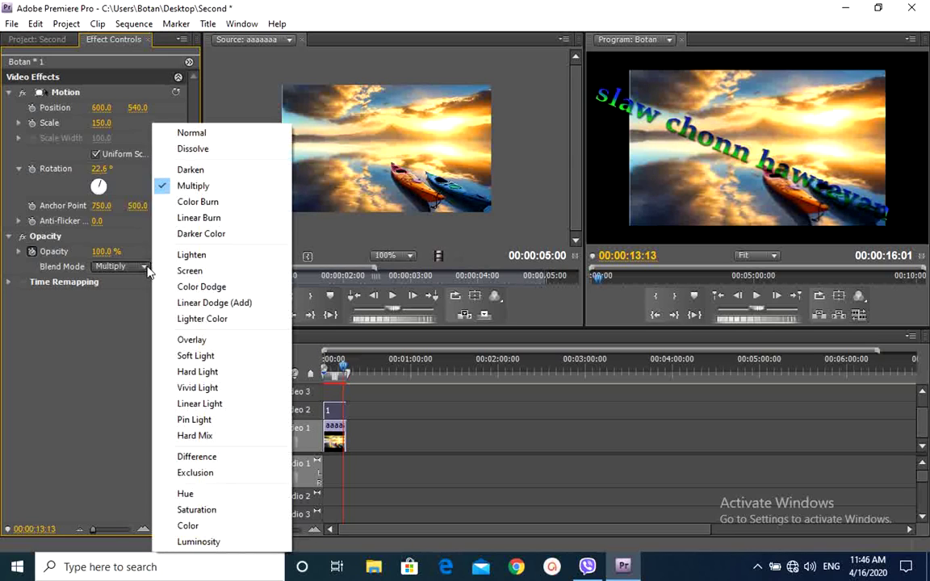
{"action": "left_click", "coordinate": [213, 206]}
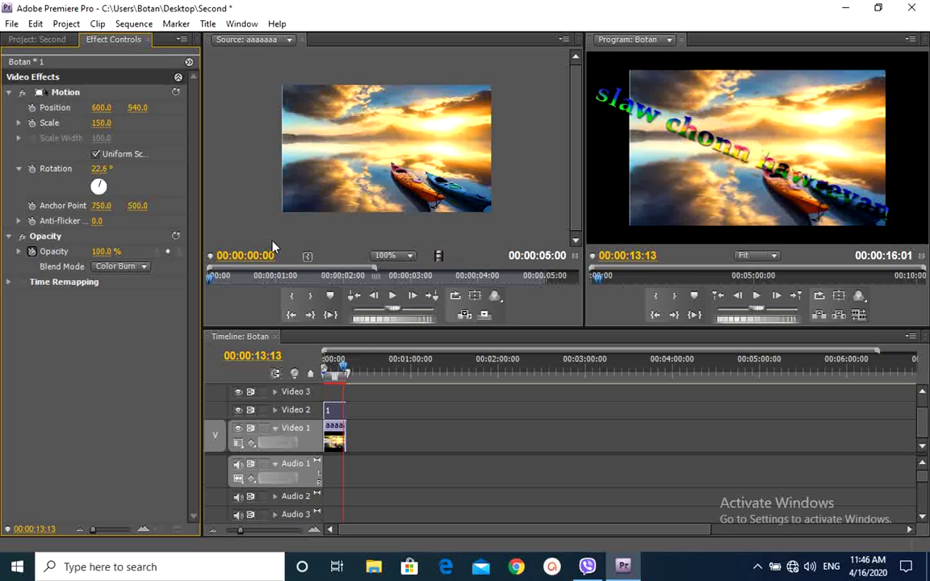
{"action": "left_click", "coordinate": [145, 268]}
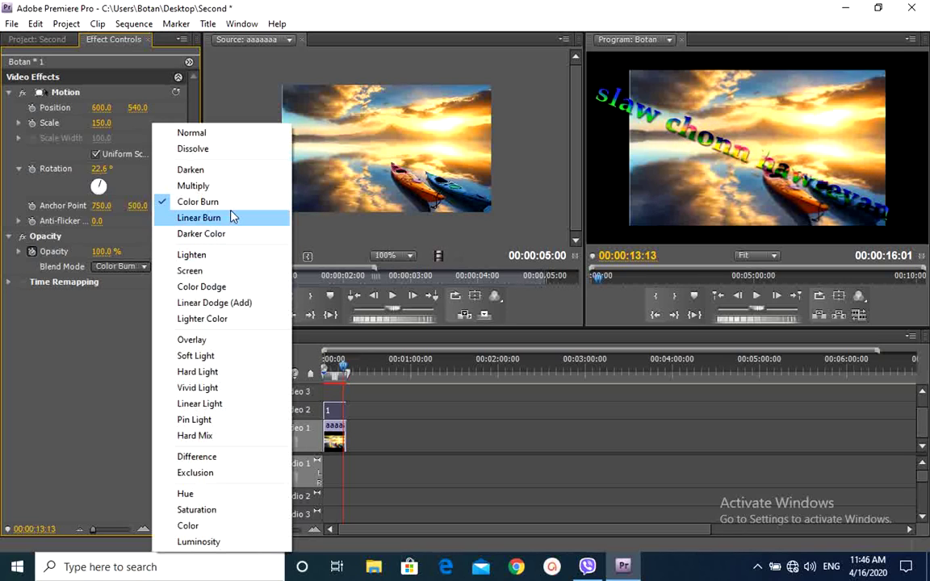
{"action": "left_click", "coordinate": [233, 216]}
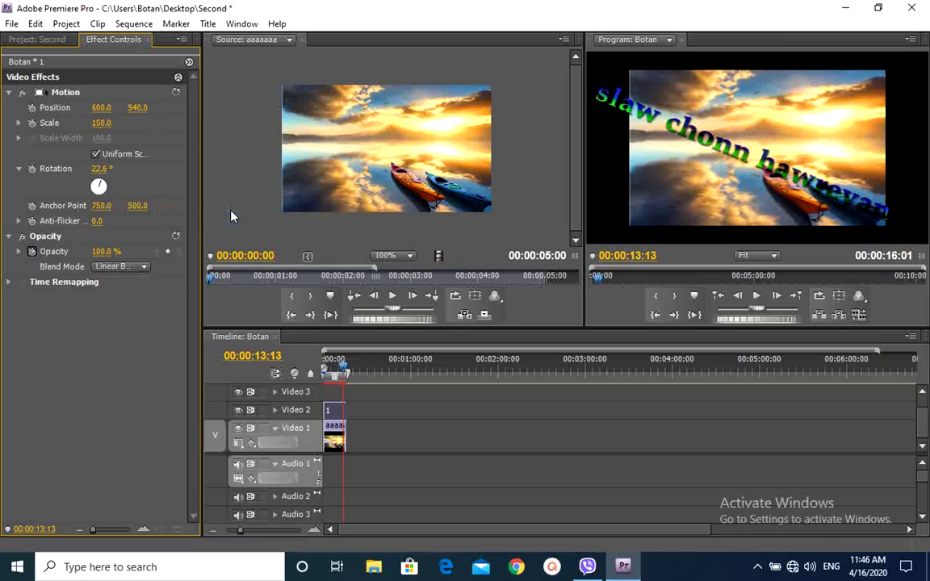
Step: Try Screen, Lighter Color, Overlay and Color Burn, then settle on Multiply
{"action": "left_click", "coordinate": [144, 266]}
{"action": "left_click", "coordinate": [186, 270]}
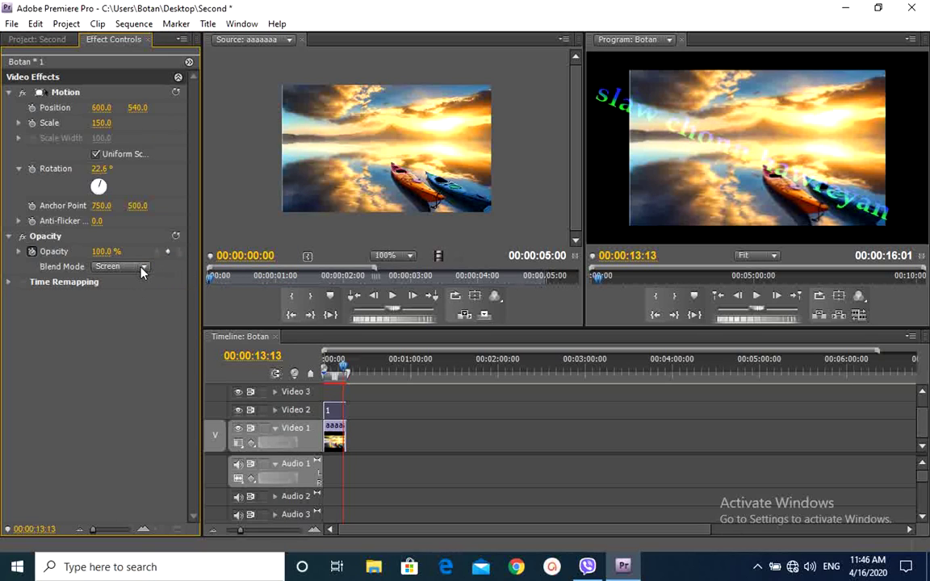
{"action": "left_click", "coordinate": [143, 269]}
{"action": "left_click", "coordinate": [191, 319]}
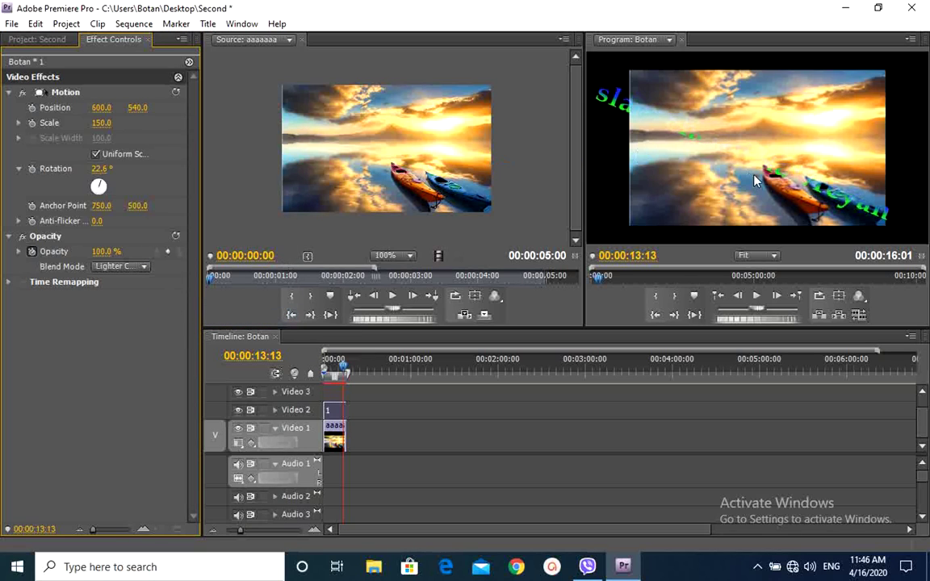
{"action": "left_click", "coordinate": [152, 267]}
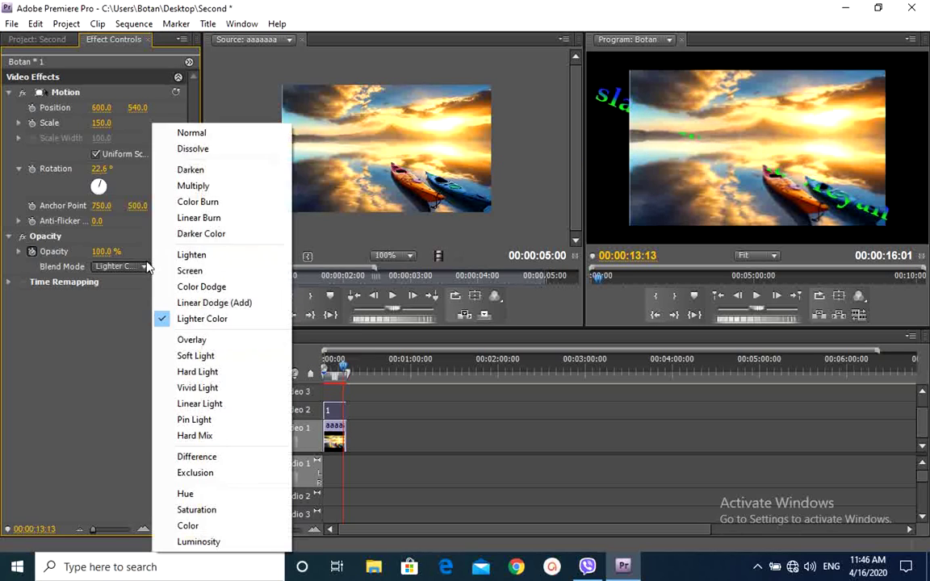
{"action": "left_click", "coordinate": [184, 341]}
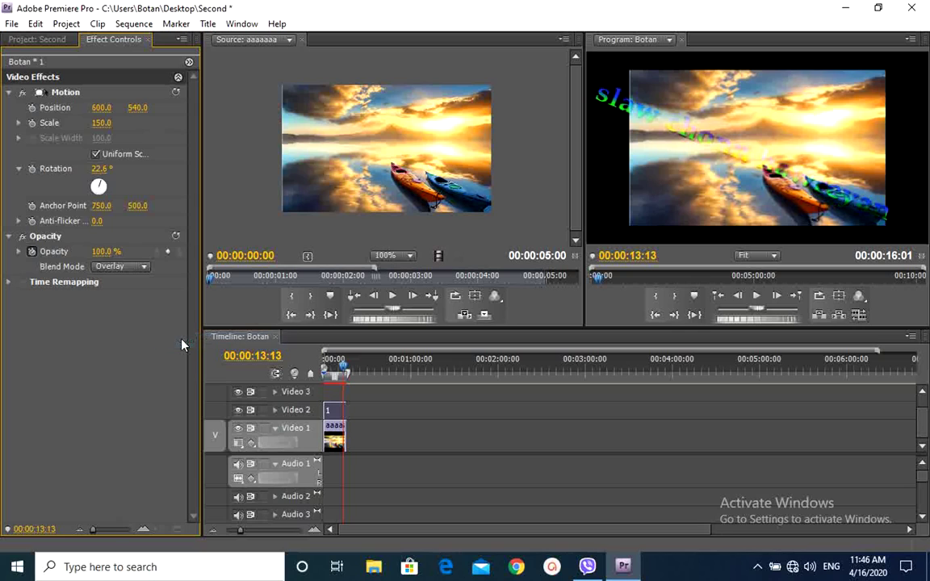
{"action": "left_click", "coordinate": [141, 267]}
{"action": "left_click", "coordinate": [211, 203]}
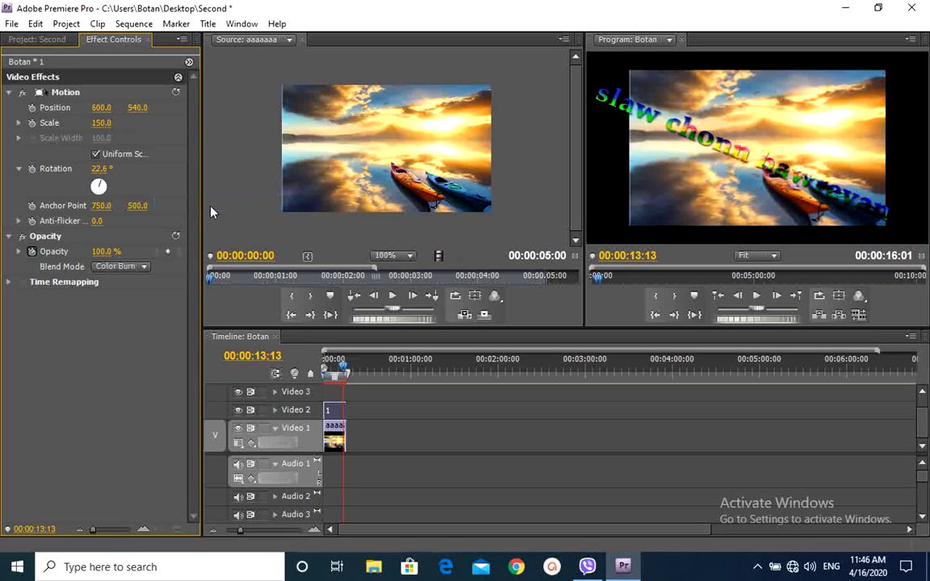
{"action": "left_click", "coordinate": [144, 267]}
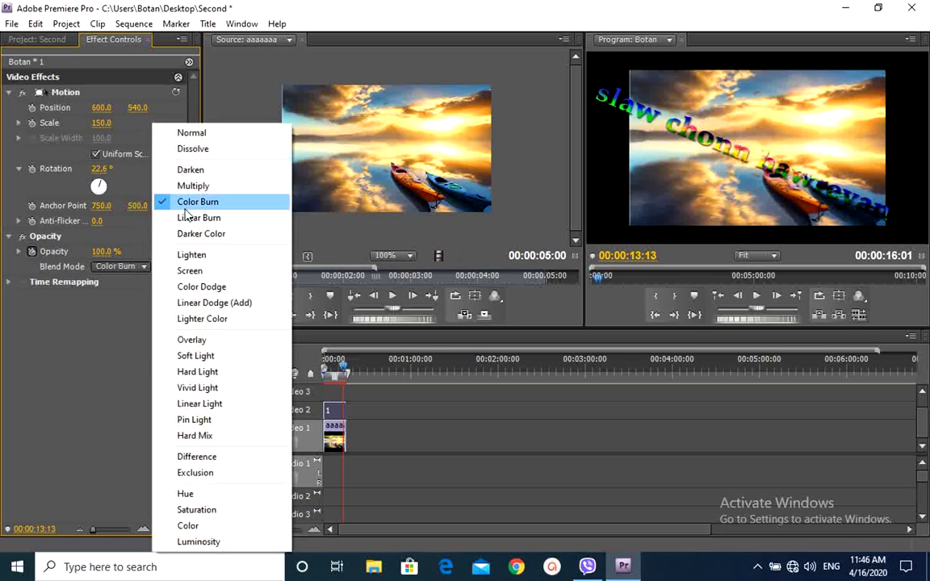
{"action": "left_click", "coordinate": [191, 186]}
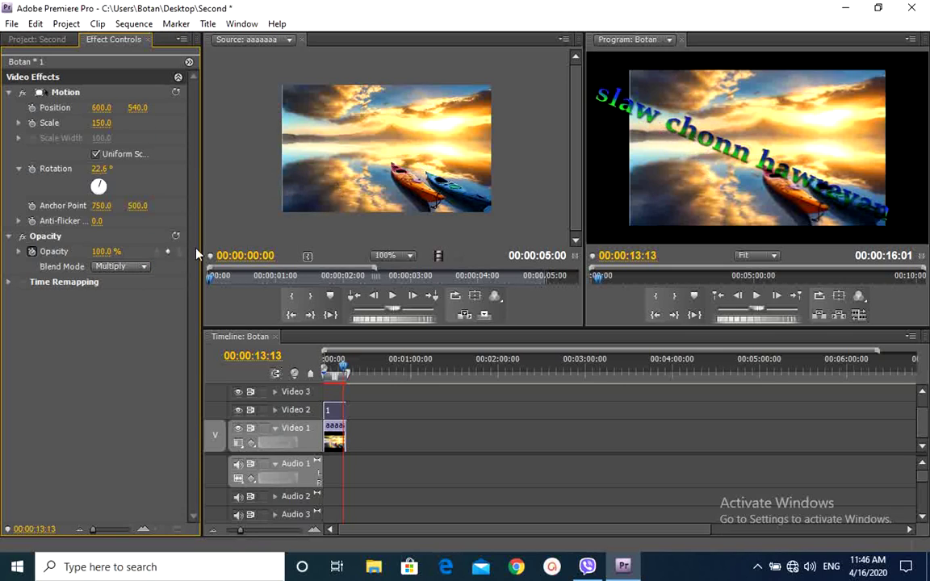
Step: Inspect the Time Remapping speed graph and try an opacity of 150
{"action": "left_click", "coordinate": [9, 282]}
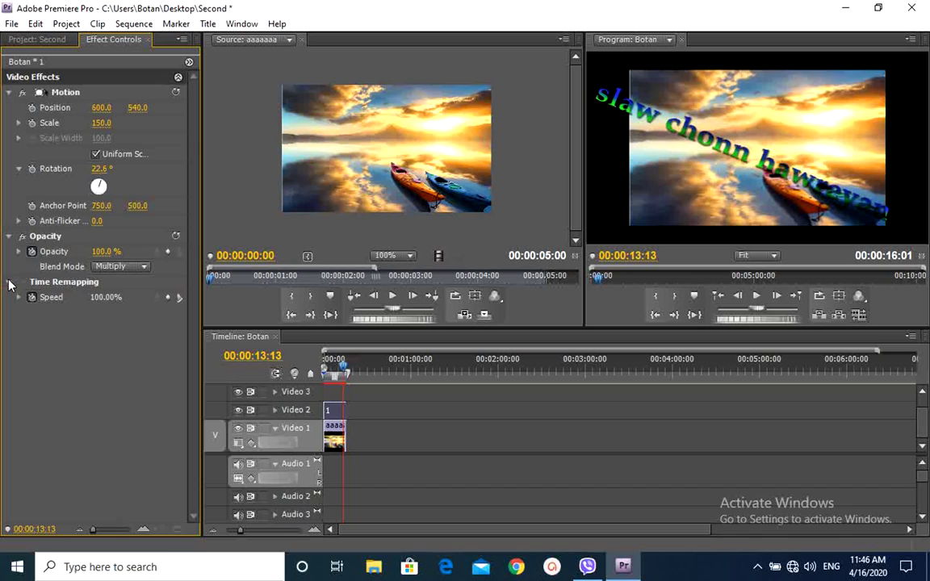
{"action": "left_click", "coordinate": [19, 297]}
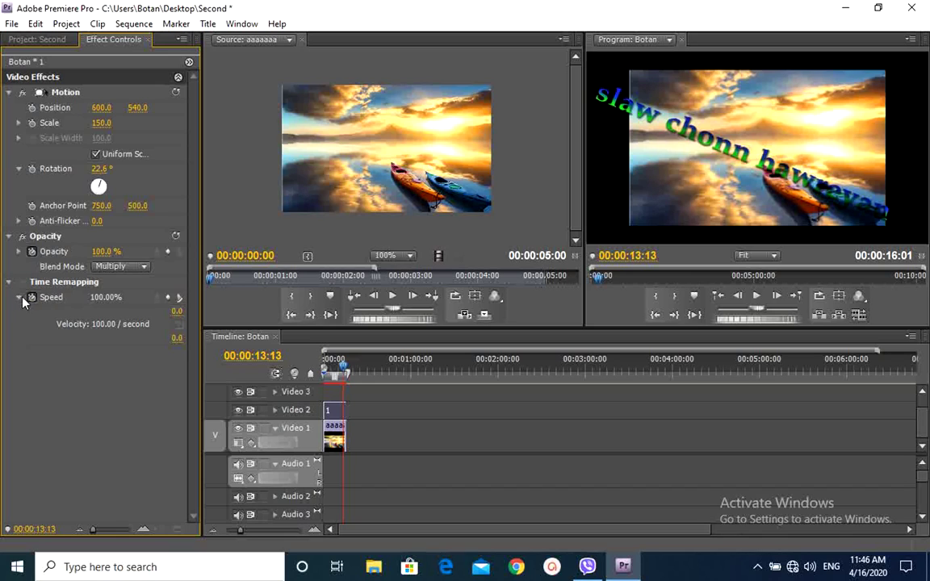
{"action": "left_click", "coordinate": [20, 297]}
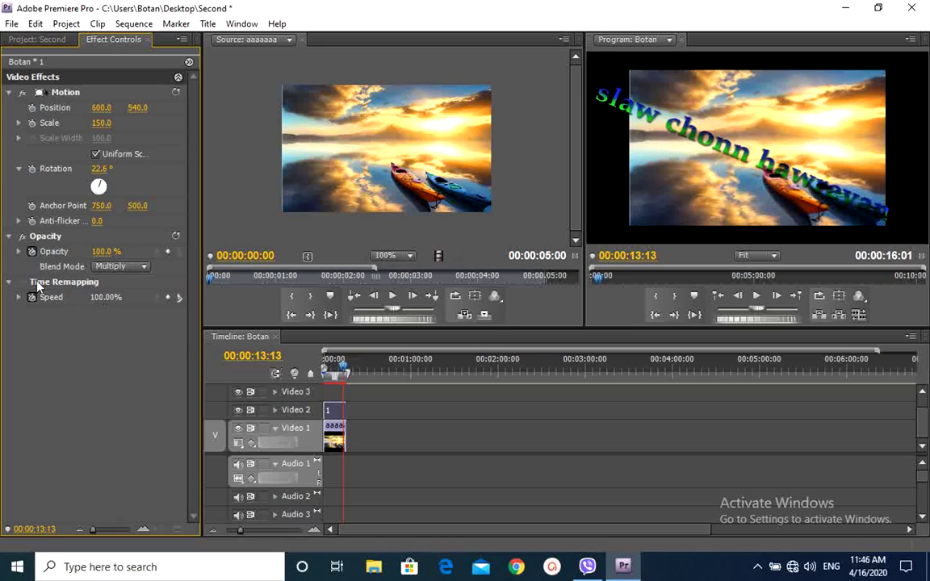
{"action": "left_click", "coordinate": [10, 282]}
{"action": "left_click", "coordinate": [106, 252]}
{"action": "type", "text": "15"}
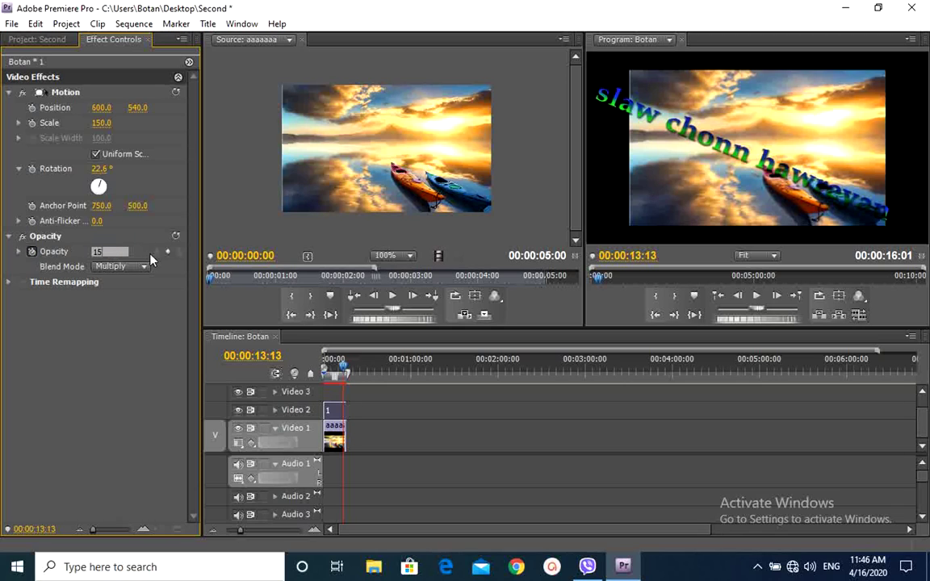
{"action": "type", "text": "0"}
{"action": "left_click", "coordinate": [64, 235]}
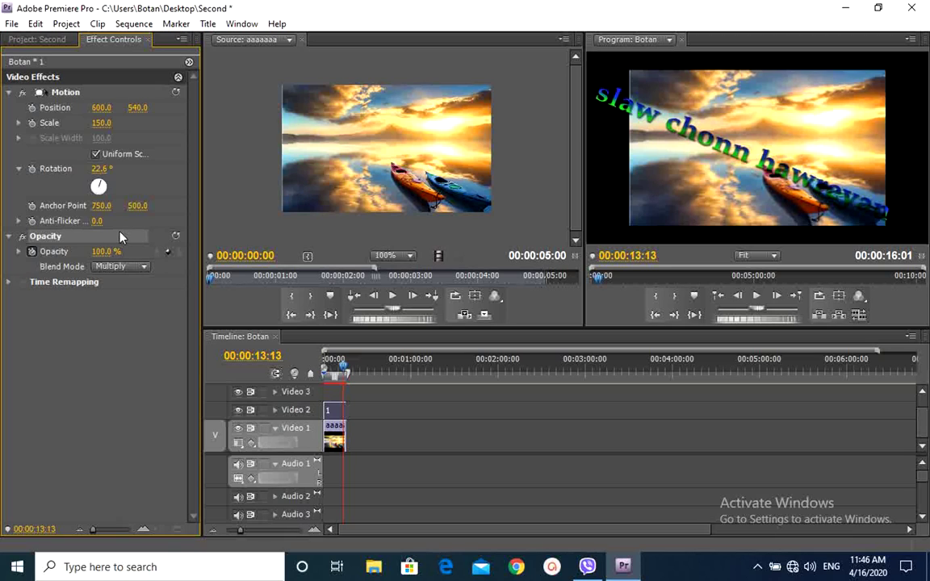
Step: Set the anti-flicker filter to 0.62 and switch the blend mode to Dissolve
{"action": "left_click", "coordinate": [17, 222]}
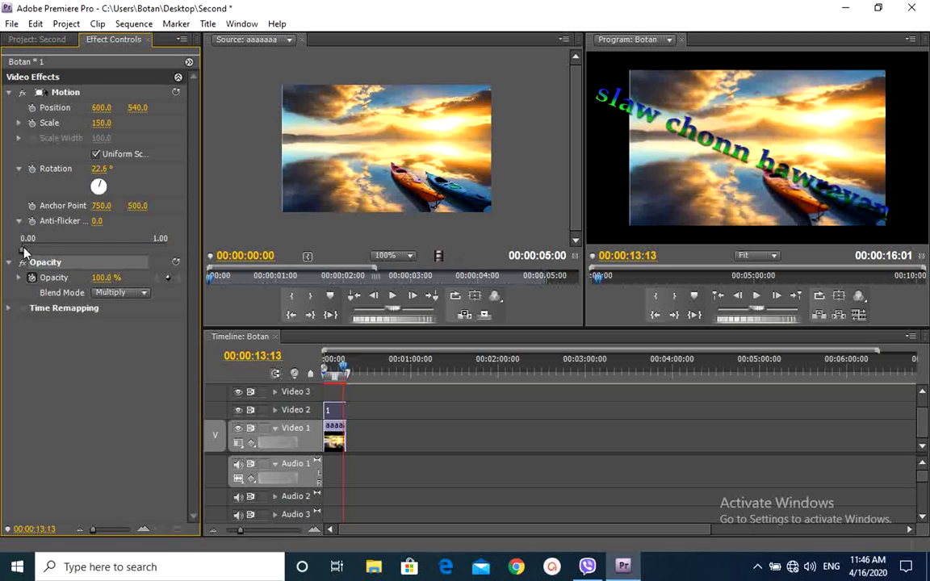
{"action": "left_click_drag", "start_coordinate": [22, 249], "coordinate": [43, 251]}
{"action": "left_click", "coordinate": [18, 221]}
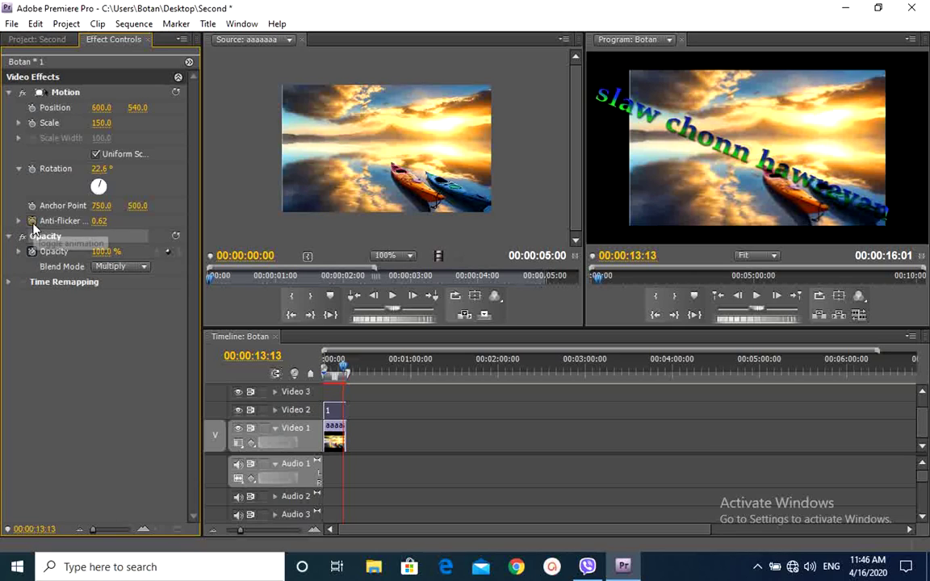
{"action": "left_click", "coordinate": [144, 266]}
{"action": "left_click", "coordinate": [182, 149]}
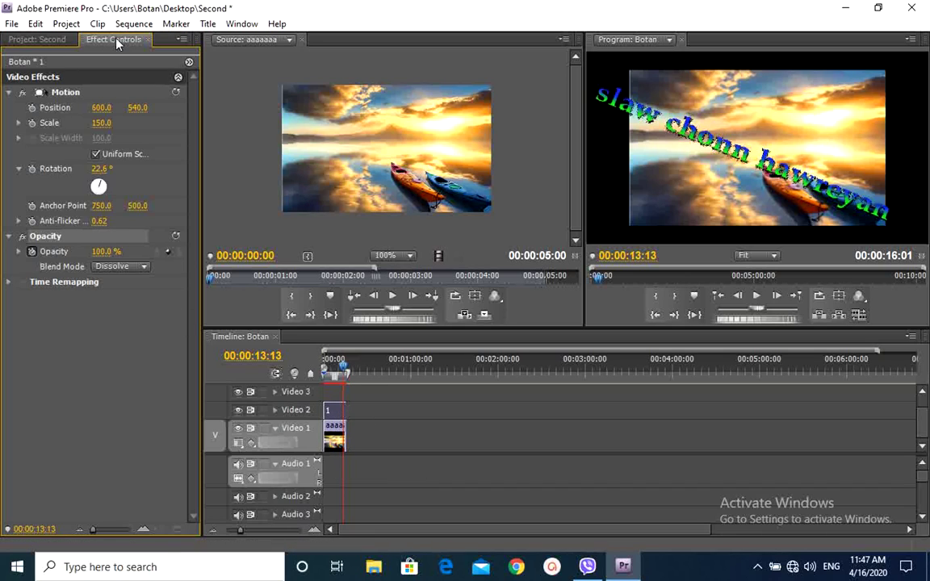
Step: Select the kayak sunset clip on Video 1 and keep its Scale at 500
{"action": "left_click", "coordinate": [392, 428]}
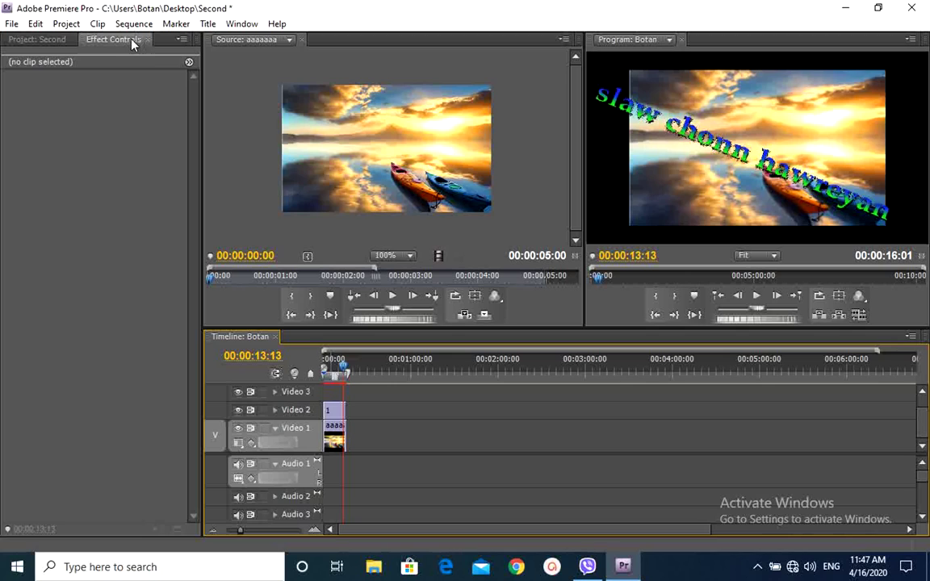
{"action": "left_click", "coordinate": [330, 412]}
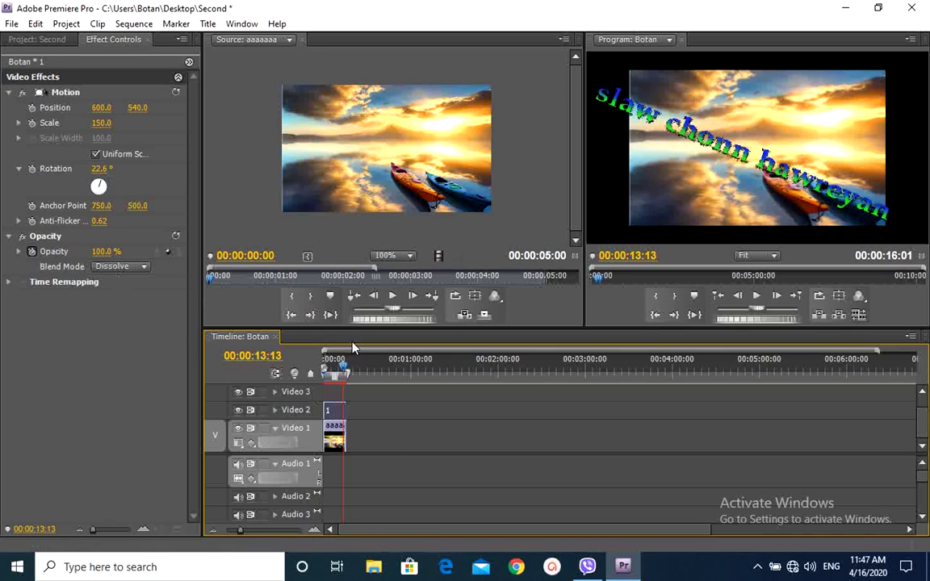
{"action": "left_click", "coordinate": [333, 437]}
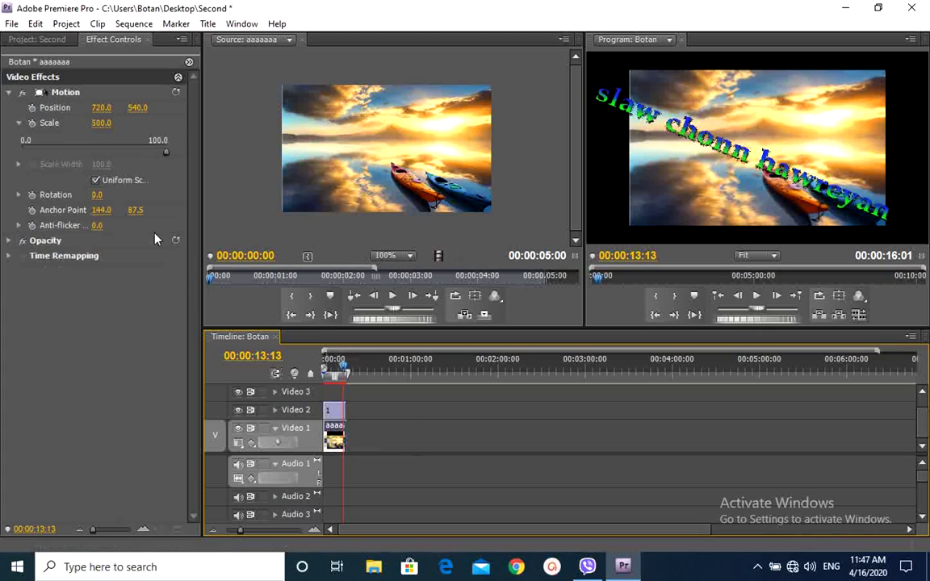
{"action": "left_click", "coordinate": [166, 153]}
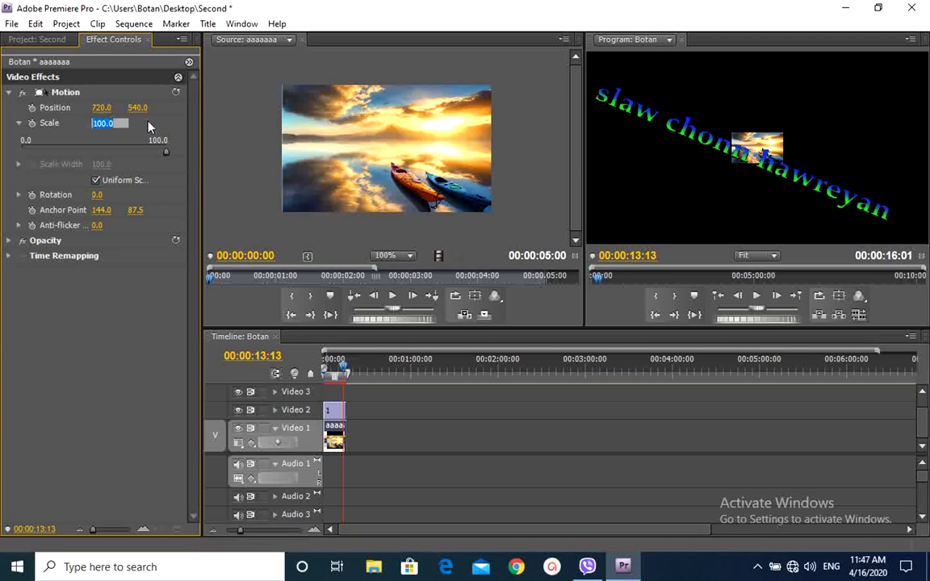
{"action": "type", "text": "500"}
{"action": "left_click", "coordinate": [102, 108]}
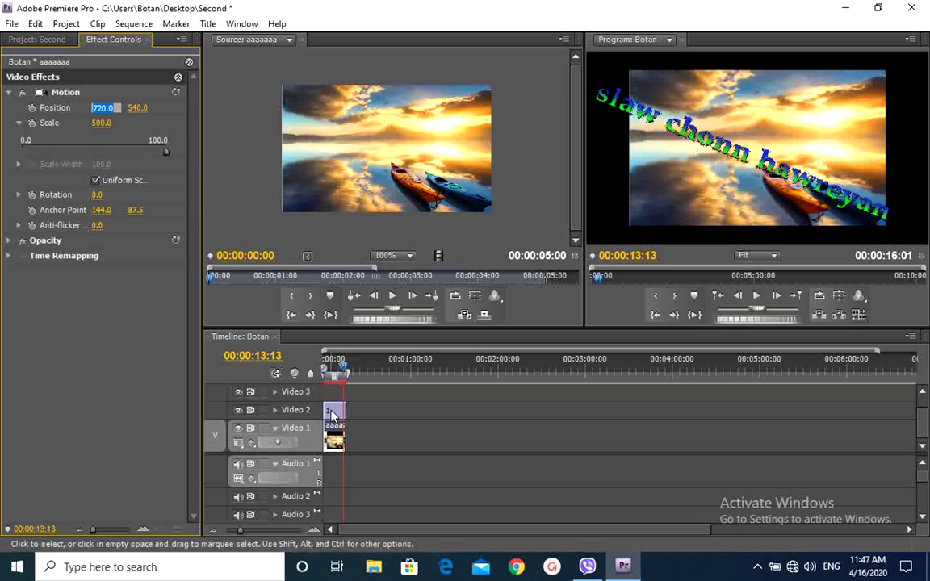
{"action": "mouse_move", "coordinate": [331, 415]}
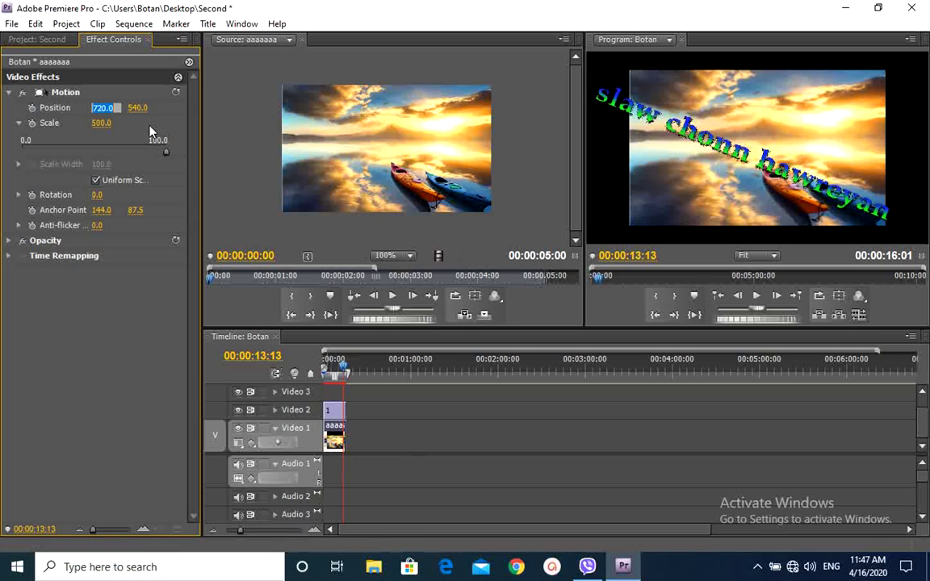
Step: Import the download (5) landscape picture via Ctrl+I
{"action": "left_click", "coordinate": [15, 25]}
{"action": "mouse_move", "coordinate": [113, 300]}
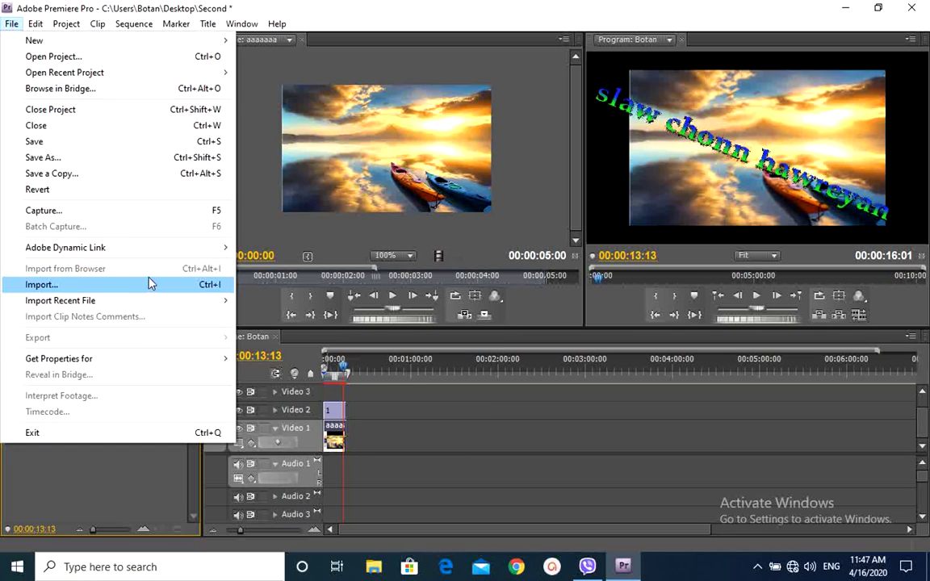
{"action": "left_click", "coordinate": [321, 368]}
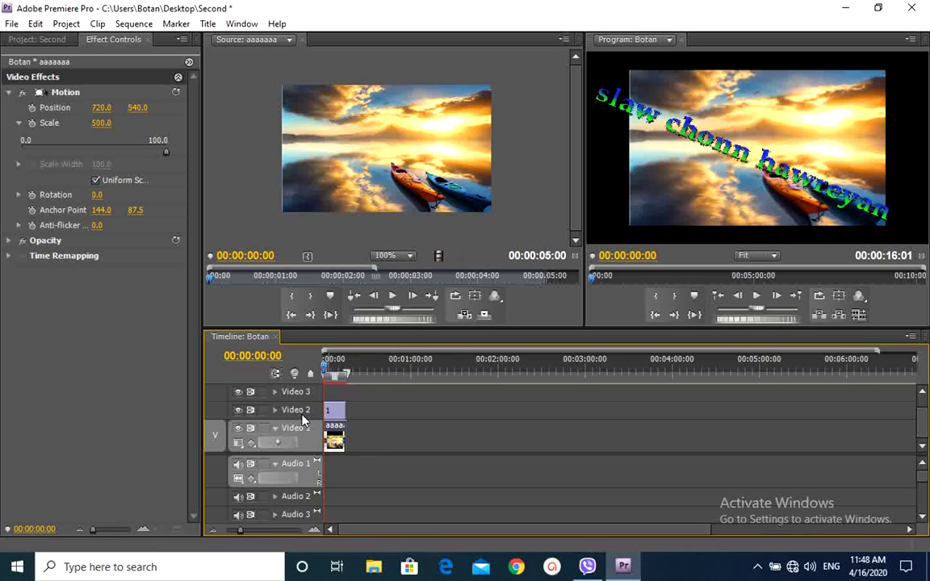
{"action": "key", "text": "ctrl+i"}
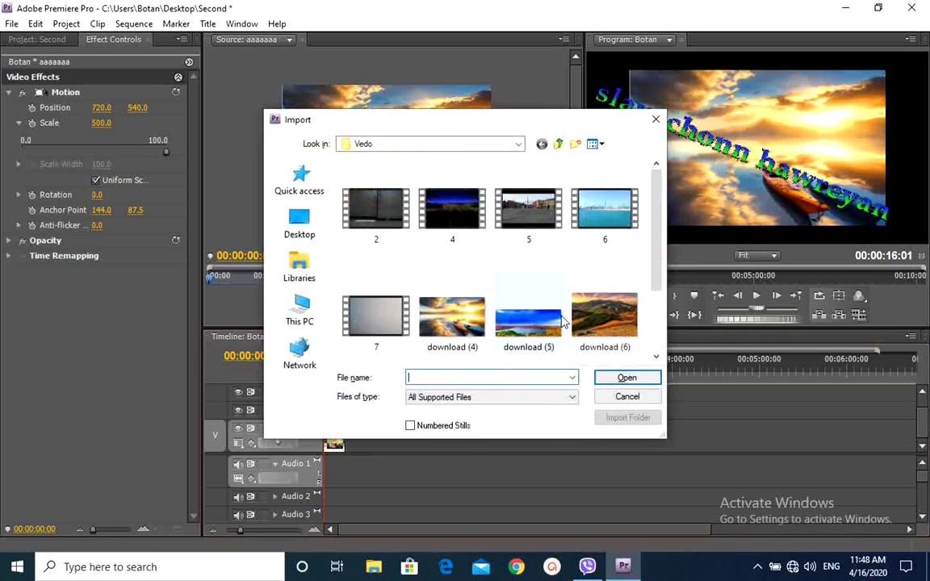
{"action": "double_click", "coordinate": [547, 323]}
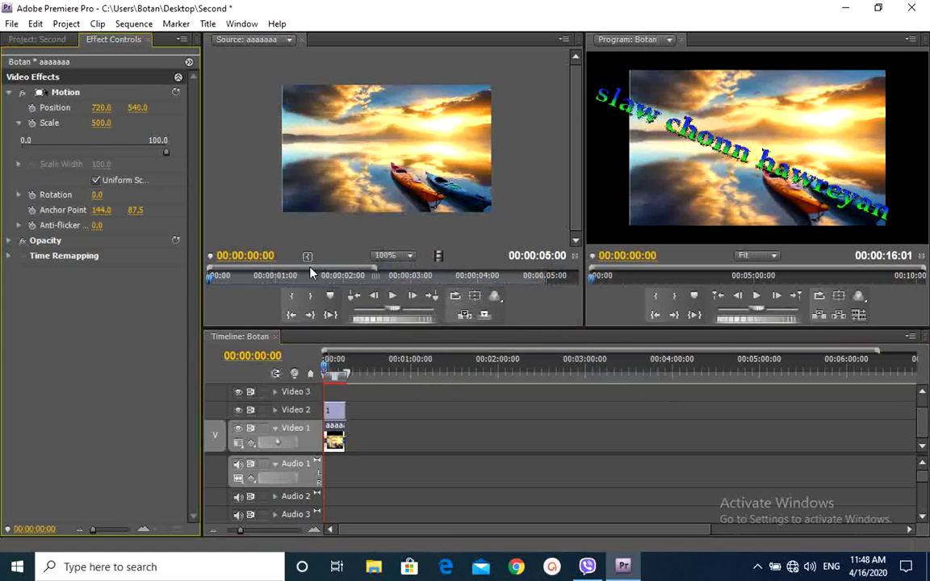
Step: Place download (5).jpg on Video 1 after the kayak clip, lengthen it, and play back
{"action": "left_click", "coordinate": [47, 39]}
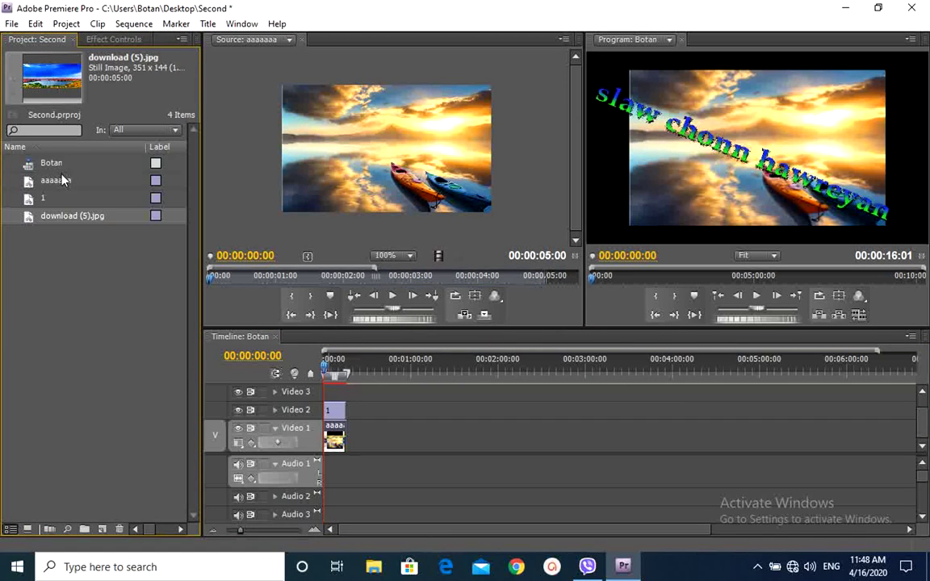
{"action": "left_click_drag", "start_coordinate": [28, 224], "coordinate": [359, 449]}
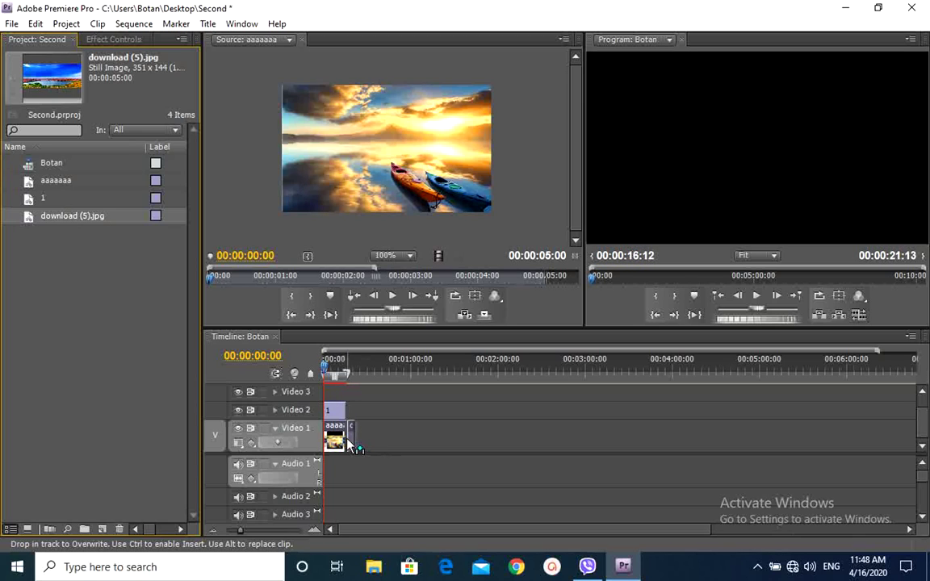
{"action": "left_click_drag", "start_coordinate": [359, 449], "coordinate": [347, 442]}
{"action": "left_click", "coordinate": [757, 296]}
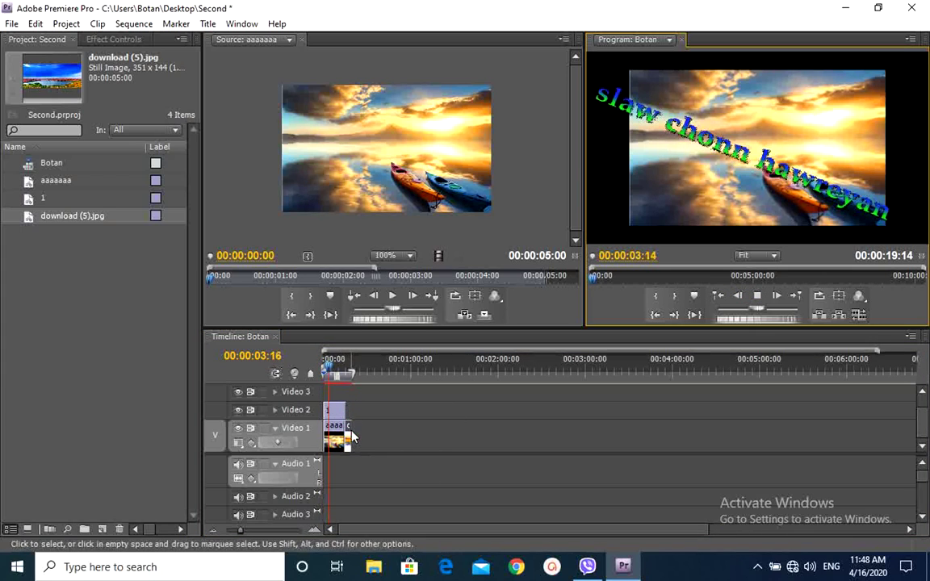
{"action": "left_click_drag", "start_coordinate": [346, 434], "coordinate": [360, 434]}
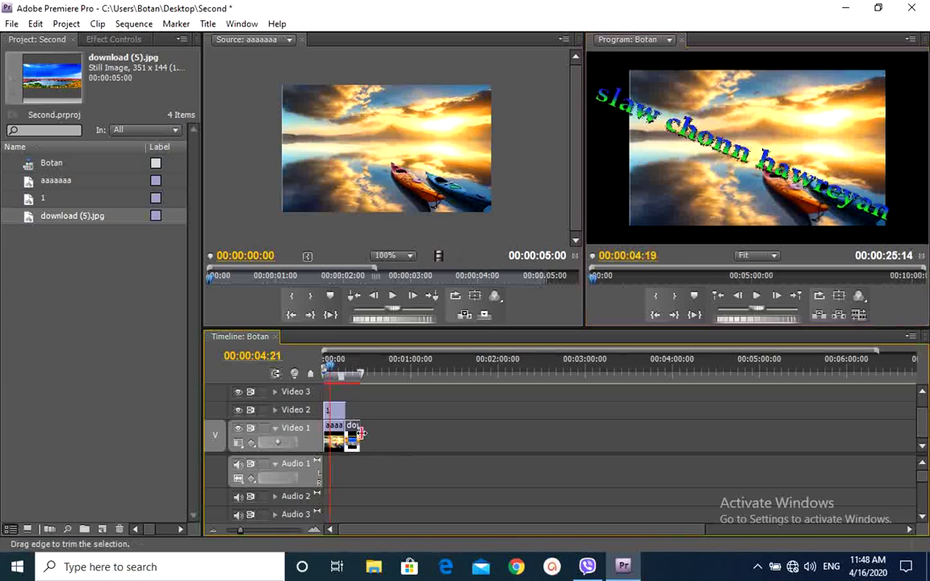
{"action": "left_click", "coordinate": [756, 295]}
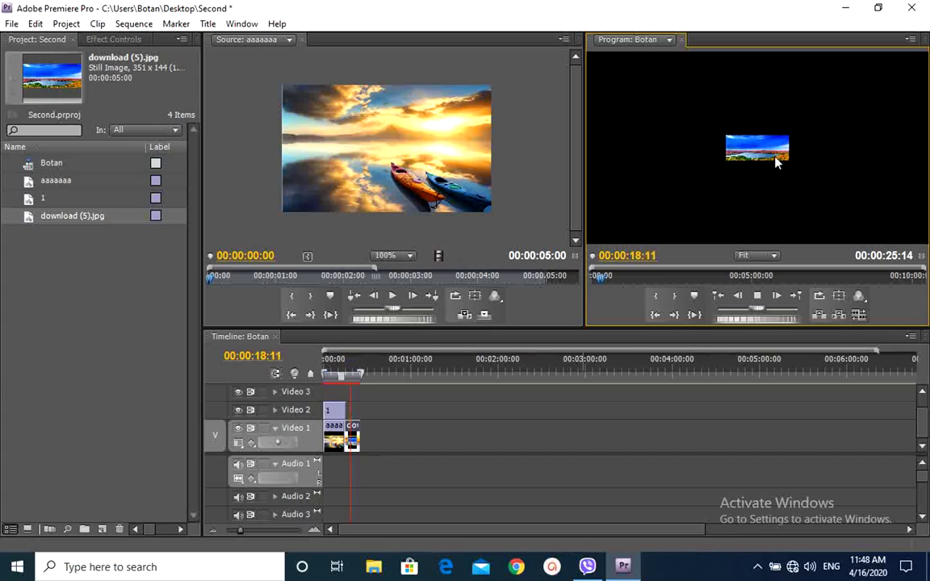
Step: Zoom the Program monitor to 50% and test-extend the title clip, then restore its length
{"action": "left_click", "coordinate": [757, 255]}
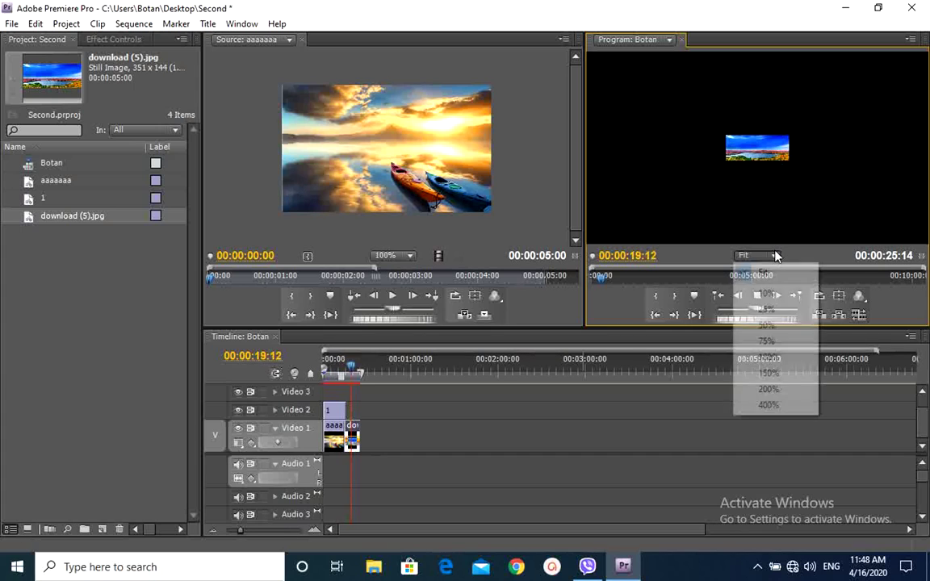
{"action": "left_click", "coordinate": [767, 326]}
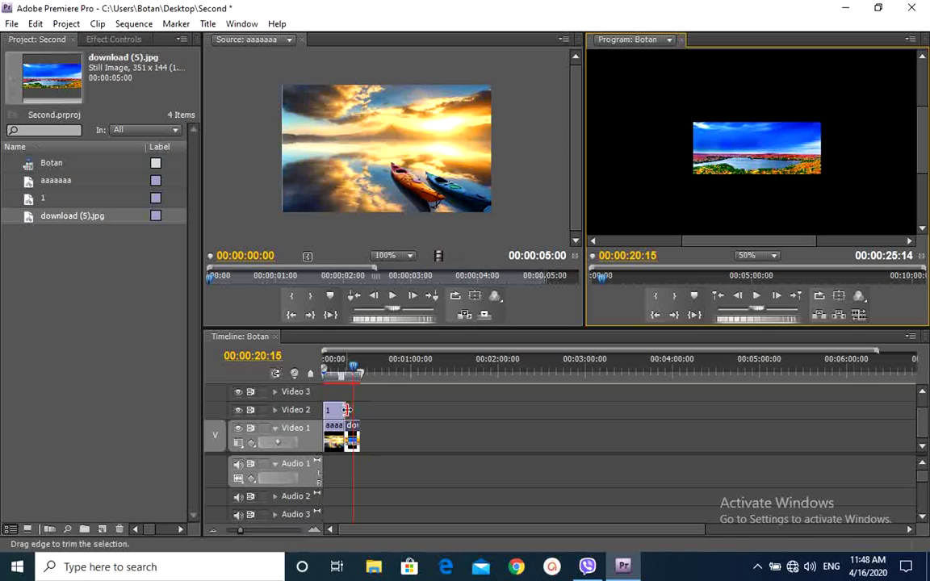
{"action": "left_click_drag", "start_coordinate": [347, 410], "coordinate": [362, 410]}
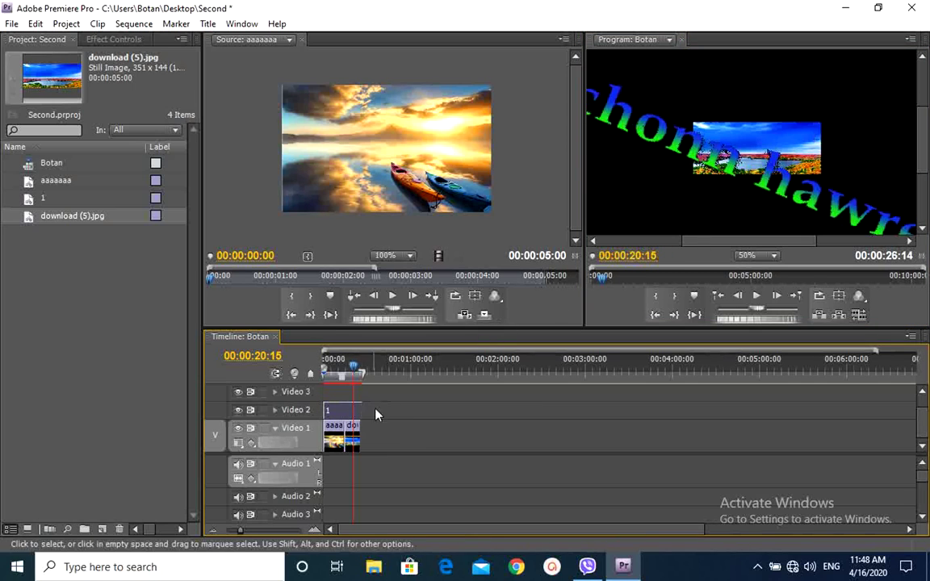
{"action": "left_click_drag", "start_coordinate": [361, 410], "coordinate": [344, 410]}
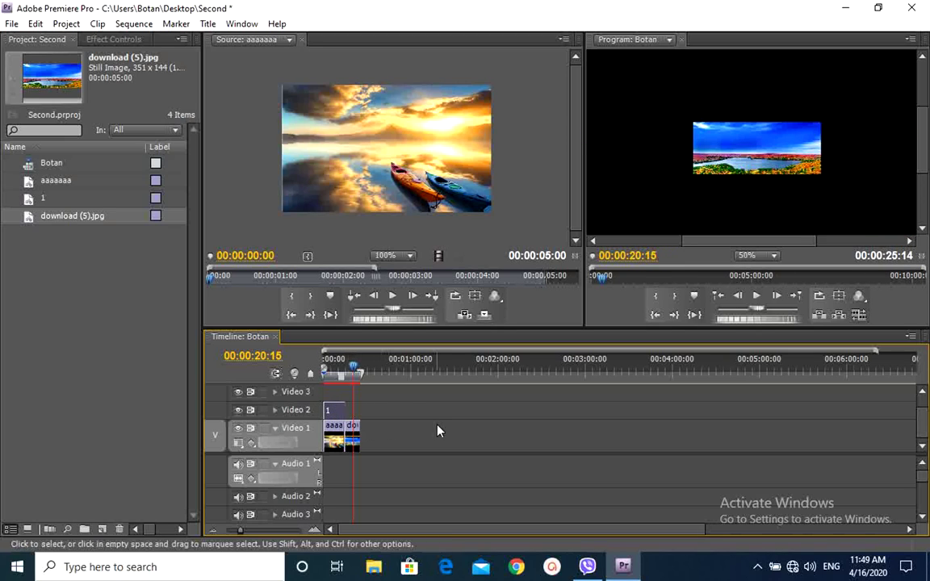